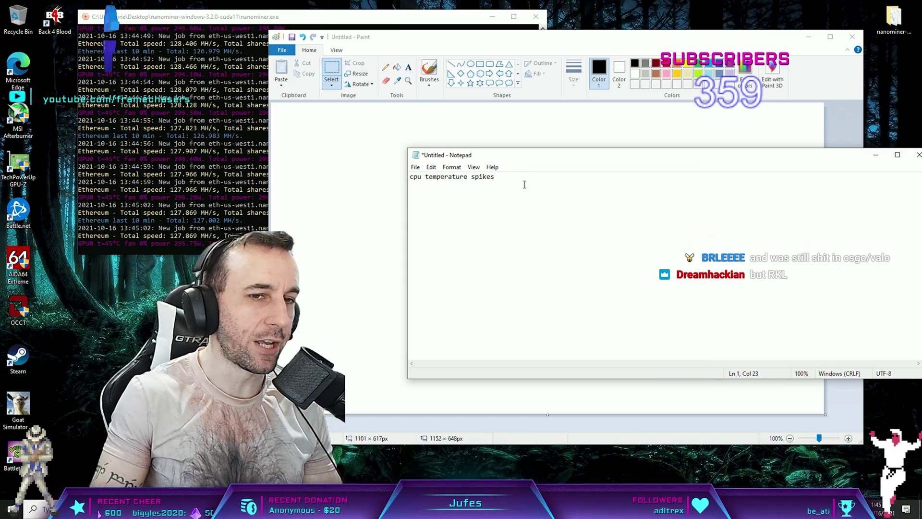
# Add '1) Fan speed ramp in your bios is set too slow' on a new line under the CPU temperature spikes heading
pyautogui.moveTo(514, 181); pyautogui.dragTo(397, 174)
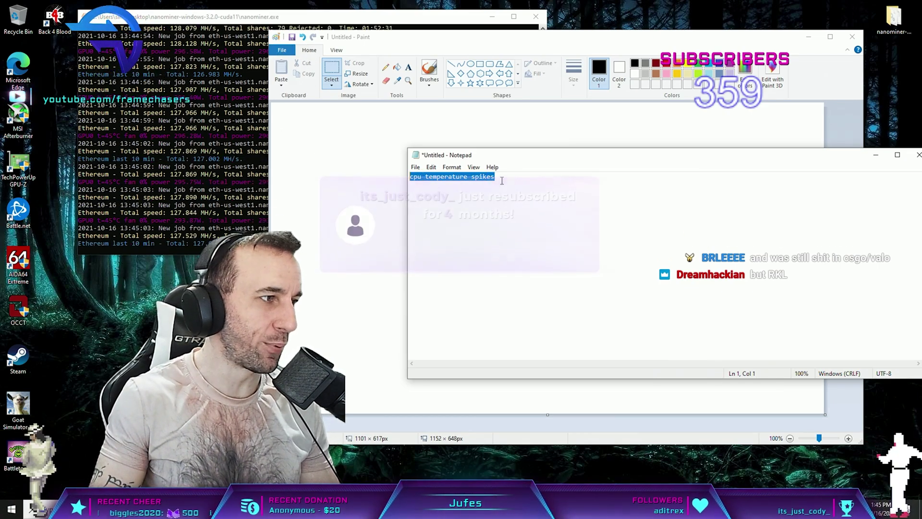
pyautogui.click(543, 176)
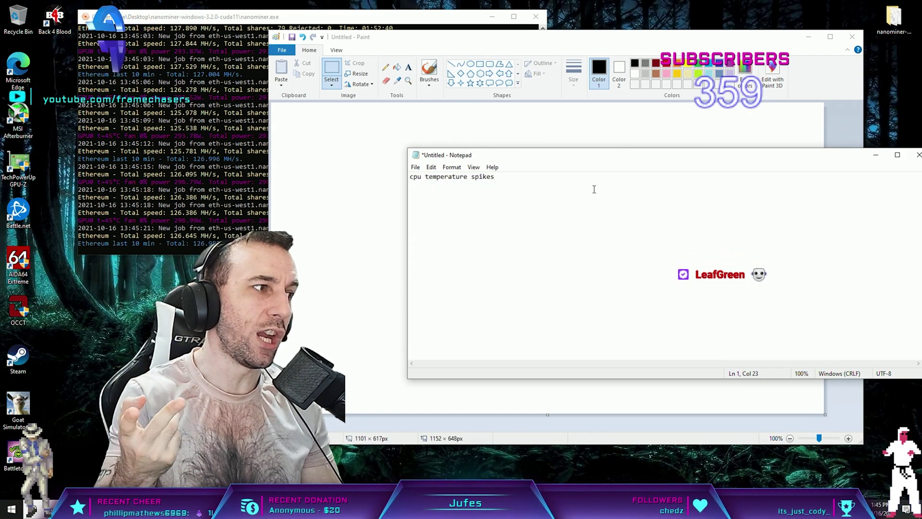
pyautogui.press('Return')
pyautogui.press('Return')
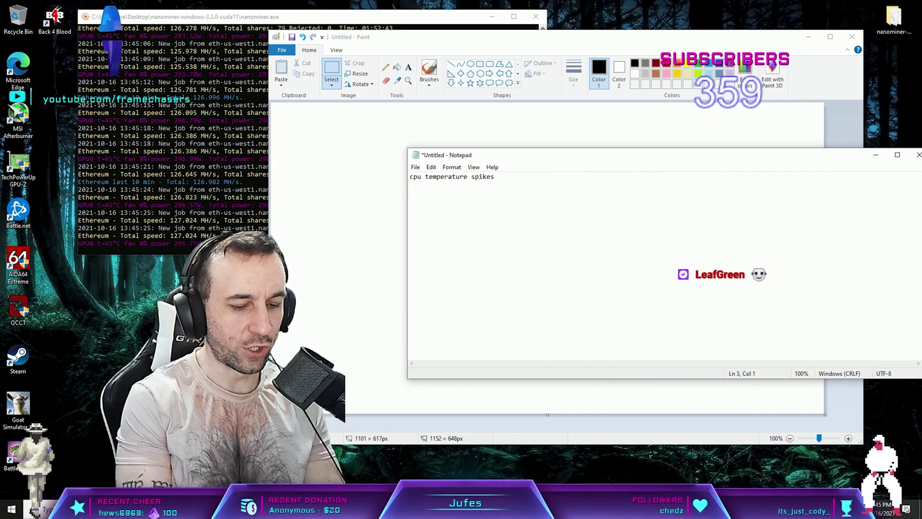
pyautogui.write('1) ')
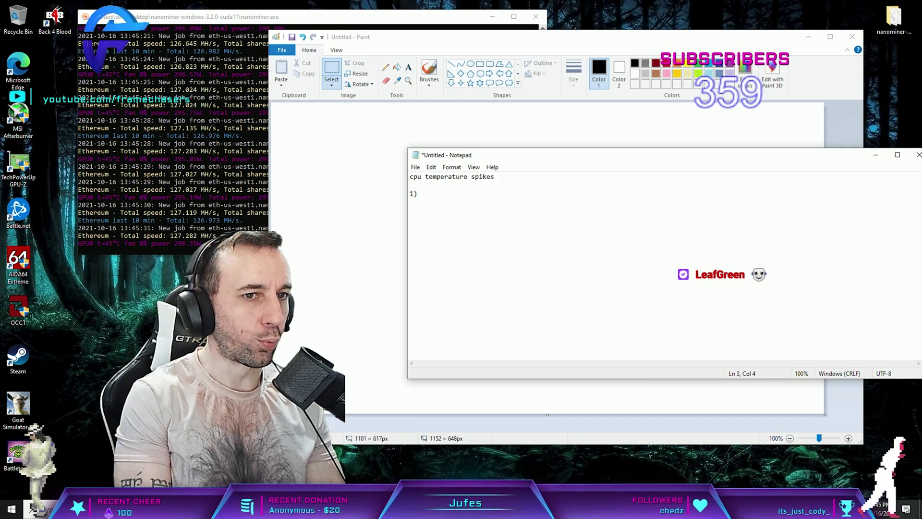
pyautogui.write('Fan speed ramp in your bio')
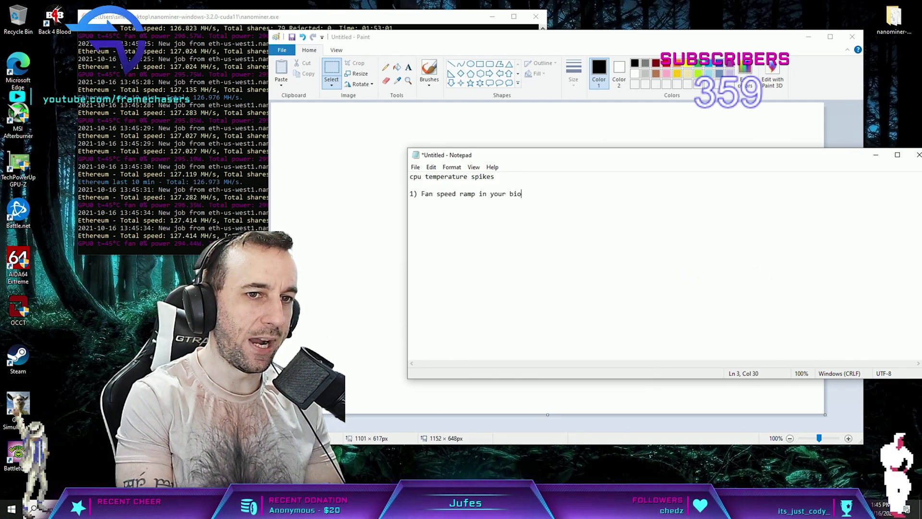
pyautogui.write('s is set too slow')
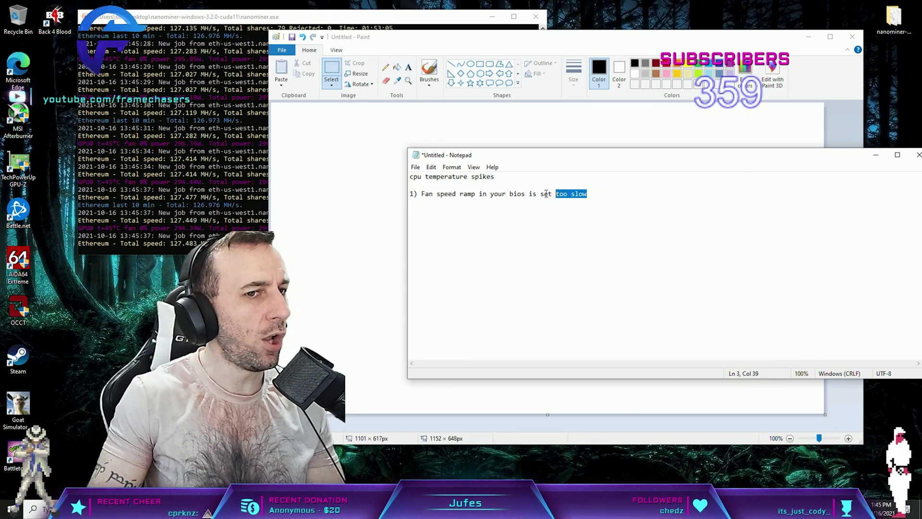
# Append '70c' to the first item and select the 70c value
pyautogui.moveTo(540, 194); pyautogui.dragTo(413, 200)
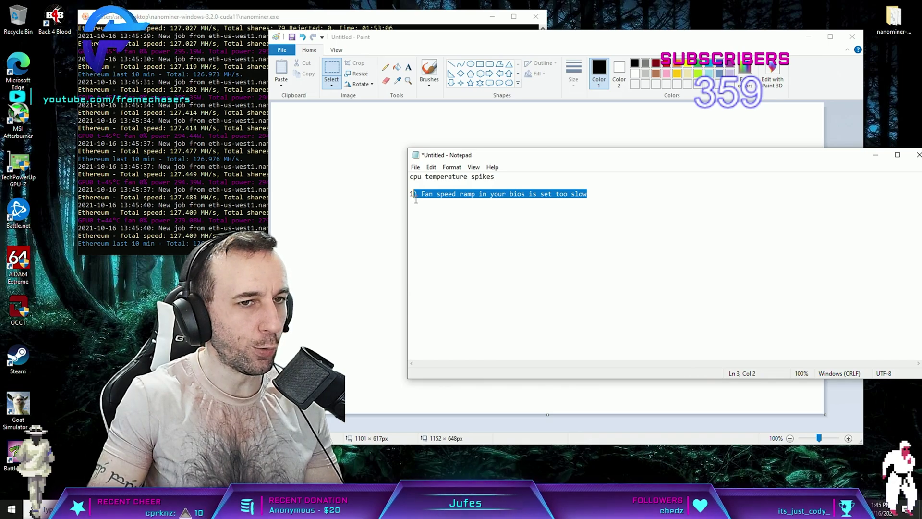
pyautogui.click(592, 194)
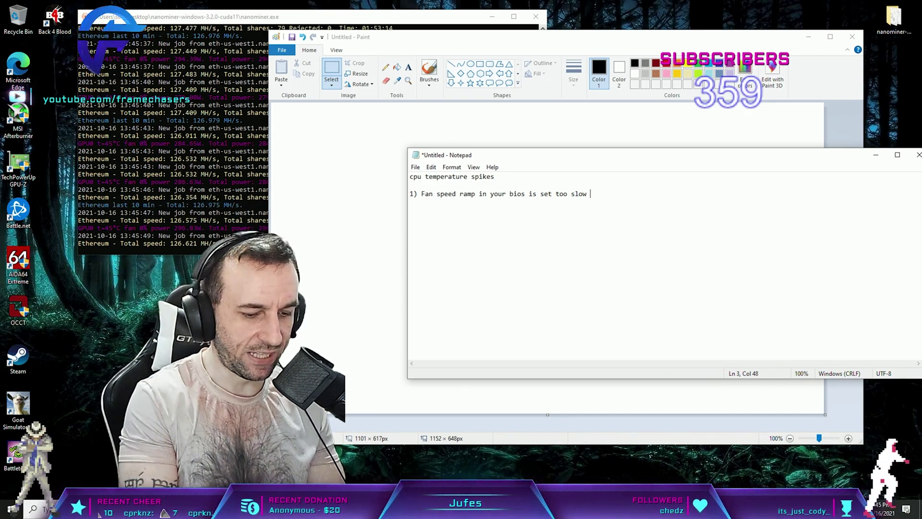
pyautogui.write('70c')
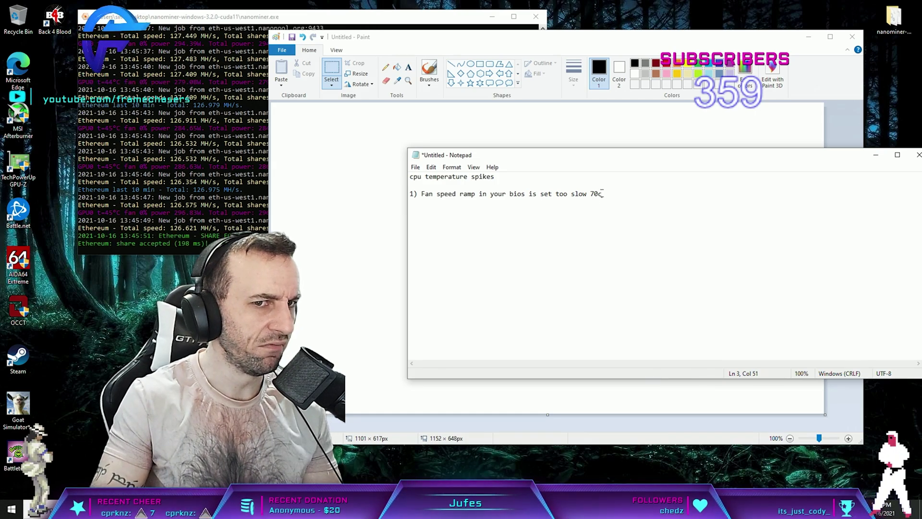
pyautogui.hotkey('ctrl', 'shift', 'Left')
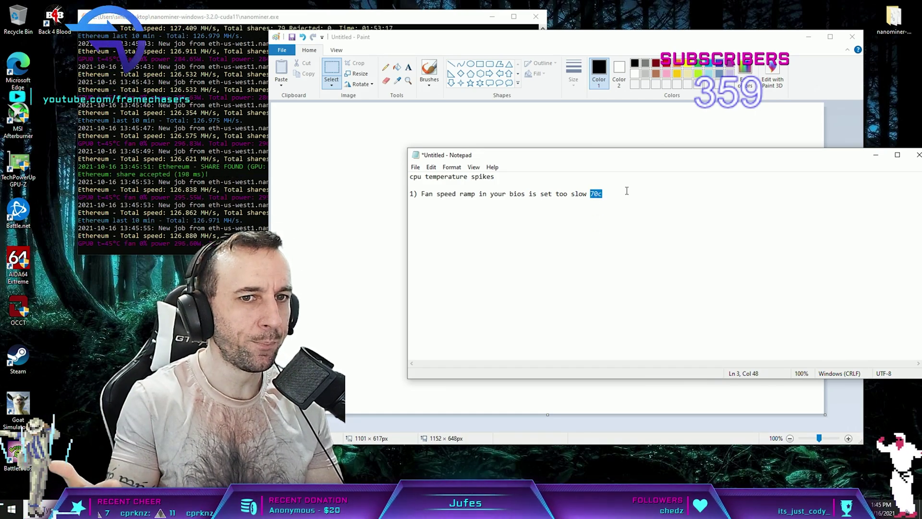
pyautogui.press('super')
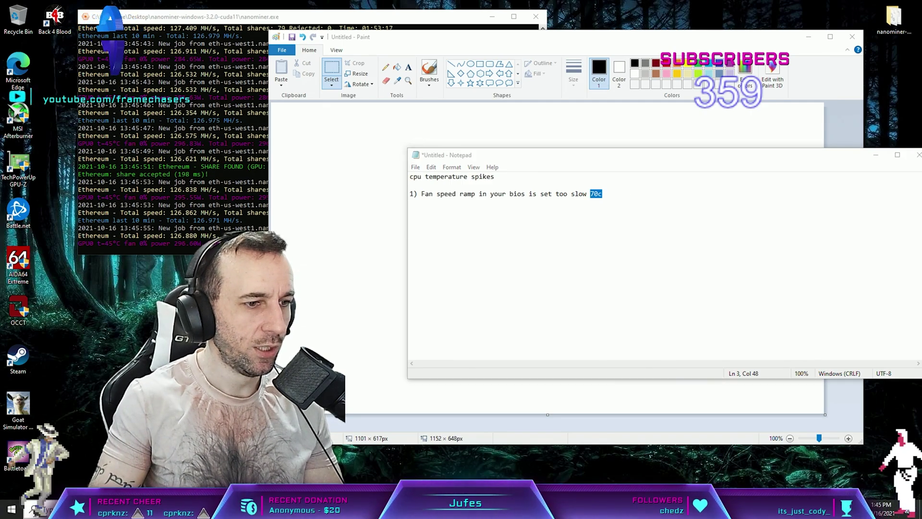
# Launch Paint via the 'pa' search and brush a wavy test line across the canvas
pyautogui.write('pain')
pyautogui.press('Return')
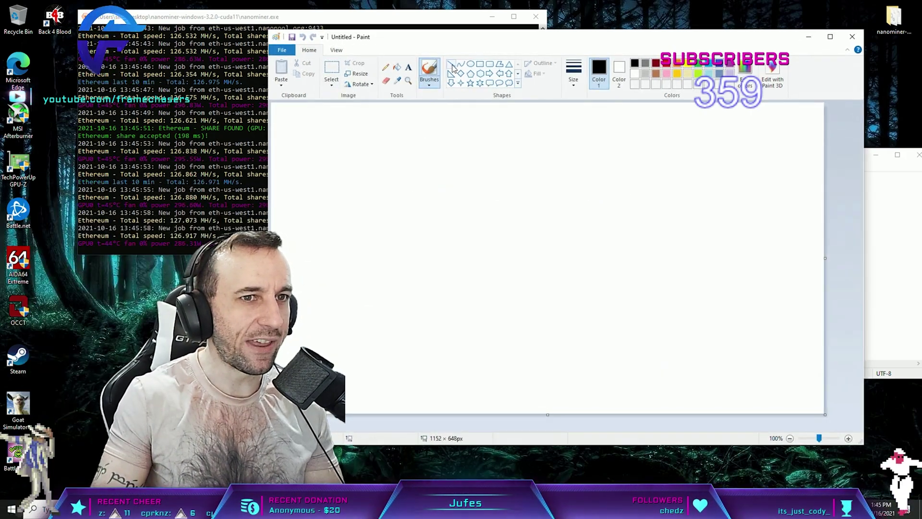
pyautogui.moveTo(303, 224)
pyautogui.mouseDown()
pyautogui.moveTo(408, 202)
pyautogui.moveTo(450, 177)
pyautogui.moveTo(501, 204)
pyautogui.moveTo(575, 164)
pyautogui.moveTo(656, 192)
pyautogui.moveTo(704, 130)
pyautogui.mouseUp()
pyautogui.moveTo(777, 184); pyautogui.dragTo(785, 229)
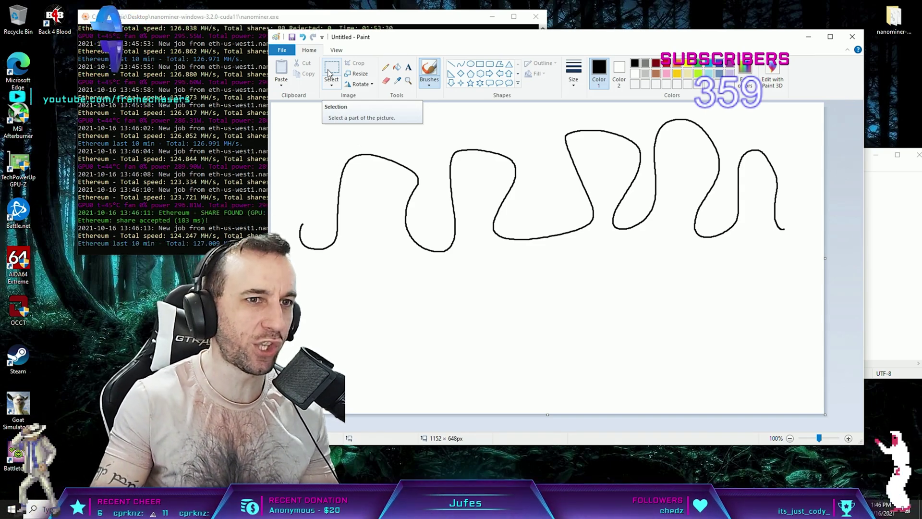
# Clear the canvas with Select All and Delete, then return to the Brushes tool
pyautogui.click(329, 73)
pyautogui.moveTo(277, 291); pyautogui.dragTo(335, 197)
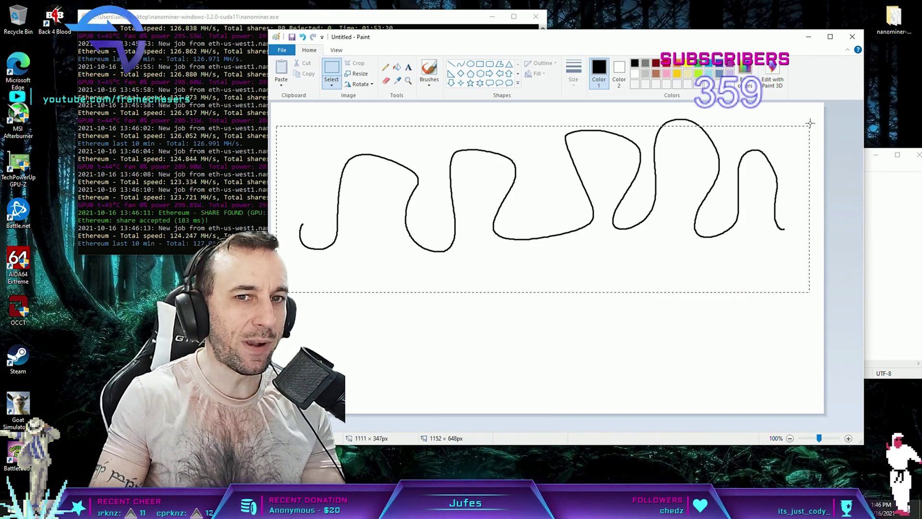
pyautogui.hotkey('ctrl', 'a')
pyautogui.press('Delete')
pyautogui.click(436, 72)
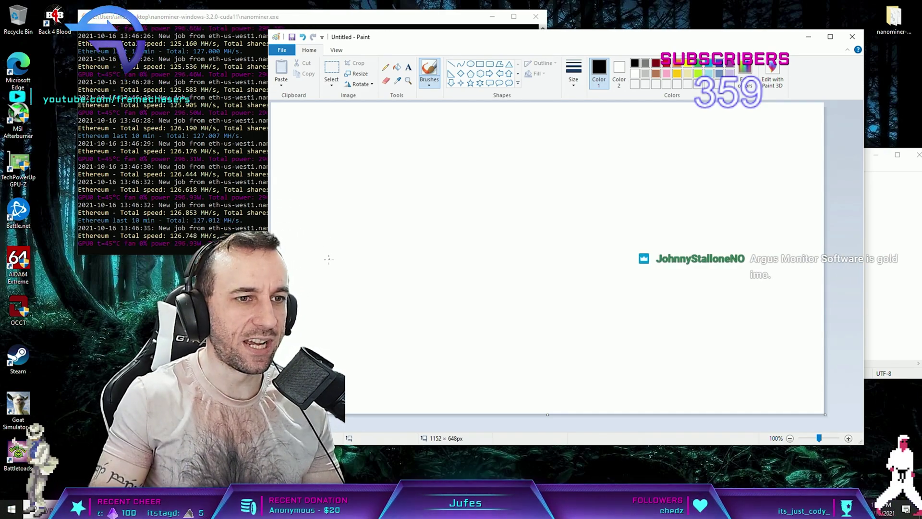
pyautogui.click(387, 189)
pyautogui.moveTo(364, 148); pyautogui.dragTo(365, 150)
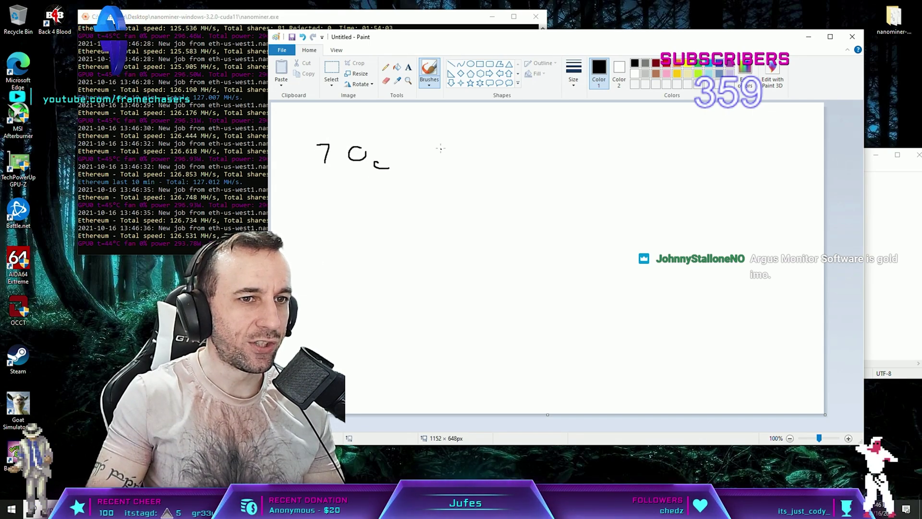
pyautogui.moveTo(441, 148)
pyautogui.mouseDown()
pyautogui.moveTo(455, 168)
pyautogui.moveTo(480, 176)
pyautogui.mouseUp()
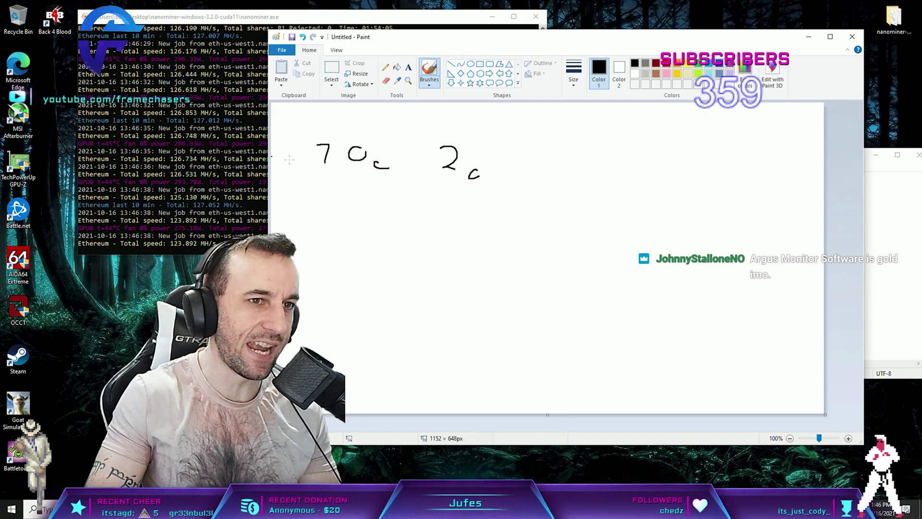
pyautogui.moveTo(331, 362); pyautogui.dragTo(560, 254)
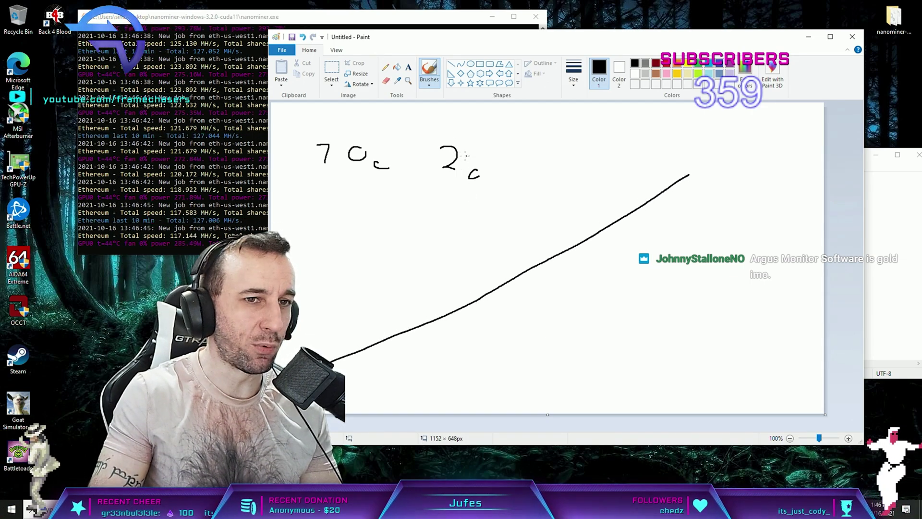
pyautogui.moveTo(330, 135)
pyautogui.mouseDown()
pyautogui.moveTo(412, 184)
pyautogui.moveTo(347, 153)
pyautogui.mouseUp()
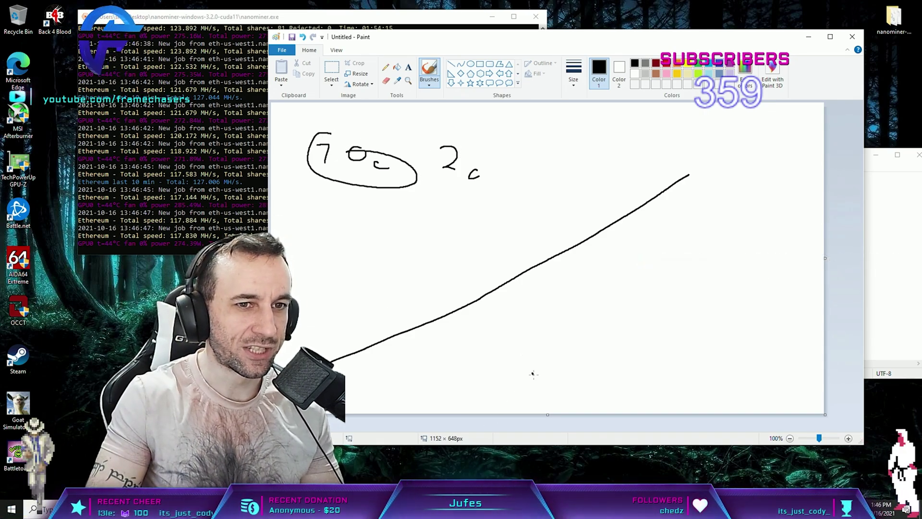
pyautogui.moveTo(533, 374); pyautogui.dragTo(531, 101)
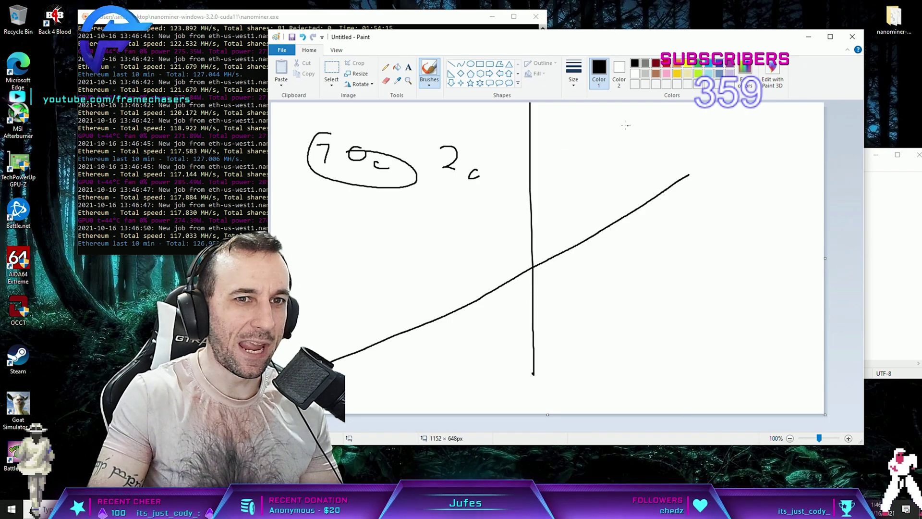
pyautogui.moveTo(618, 116); pyautogui.dragTo(637, 413)
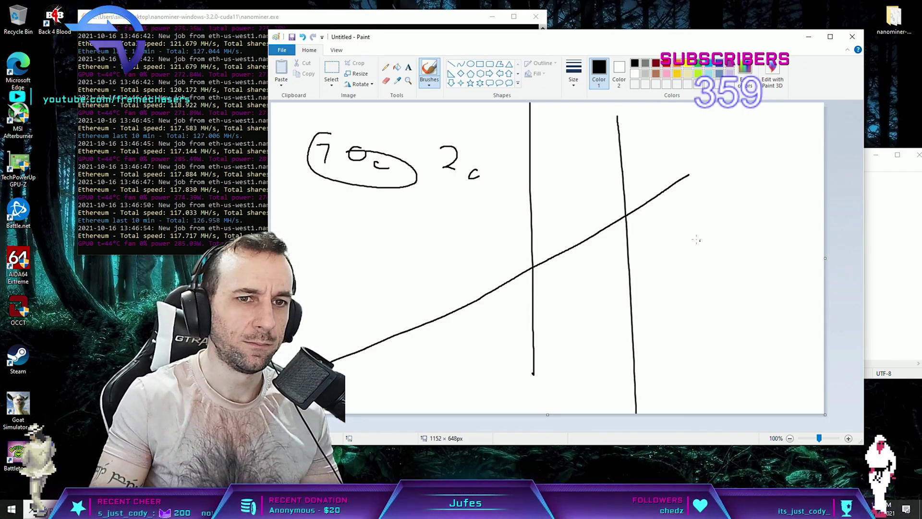
pyautogui.click(331, 70)
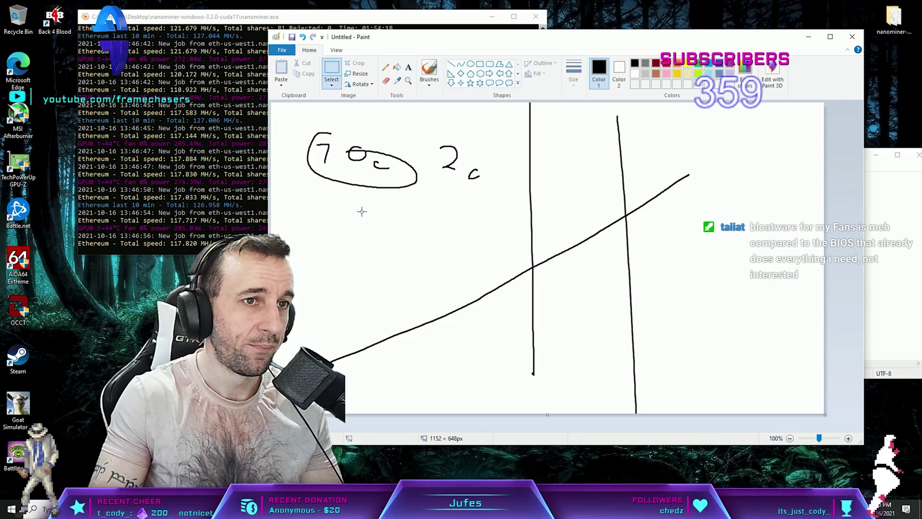
pyautogui.moveTo(286, 107); pyautogui.dragTo(477, 233)
pyautogui.moveTo(535, 256); pyautogui.dragTo(738, 361)
pyautogui.press('Delete')
pyautogui.moveTo(735, 416); pyautogui.dragTo(298, 311)
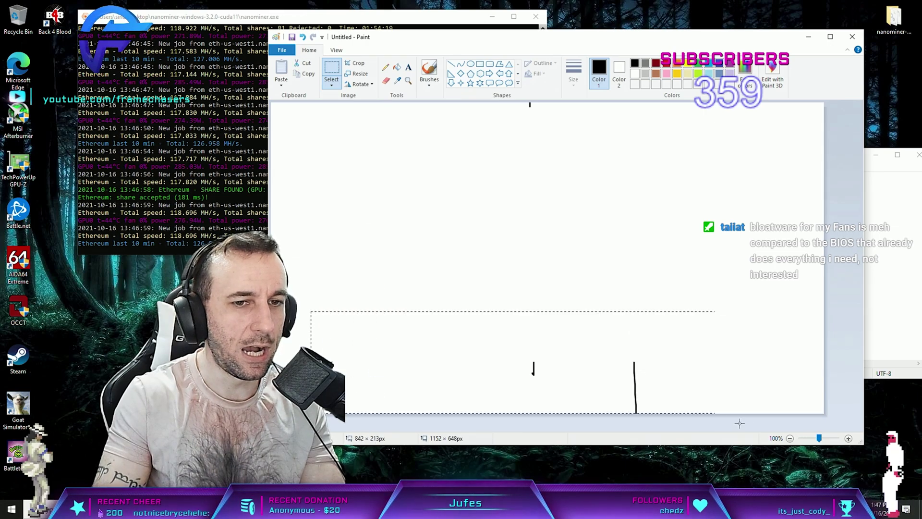
pyautogui.press('Delete')
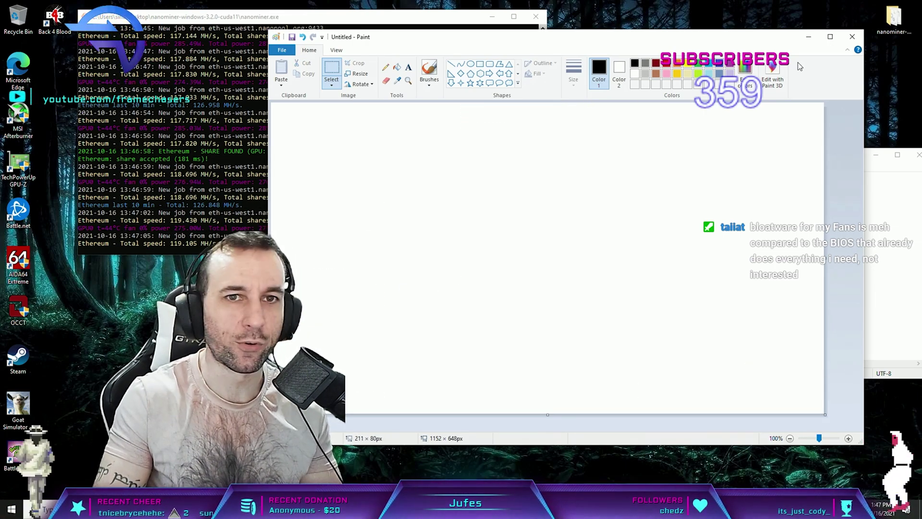
# Close Paint and start a second Notepad item beginning '2) Thermal'
pyautogui.click(852, 36)
pyautogui.hotkey('alt', 'Tab')
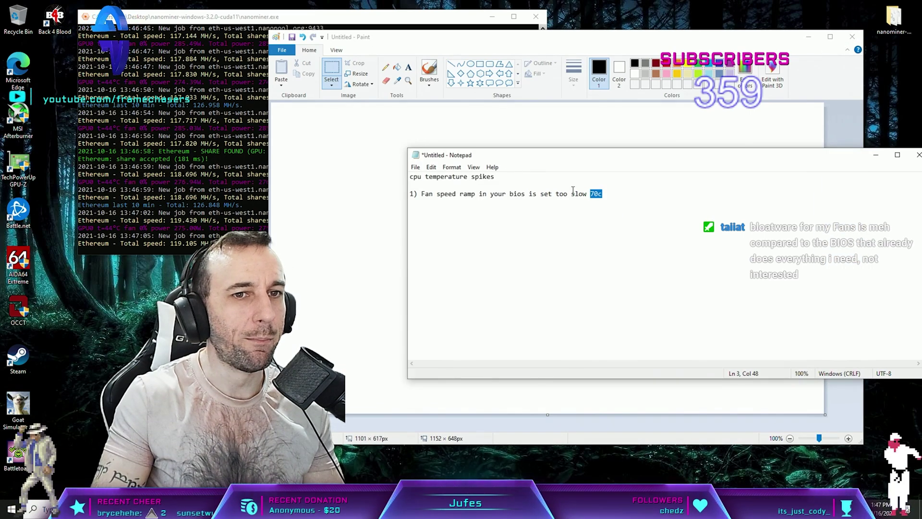
pyautogui.press('End')
pyautogui.press('Return')
pyautogui.press('Return')
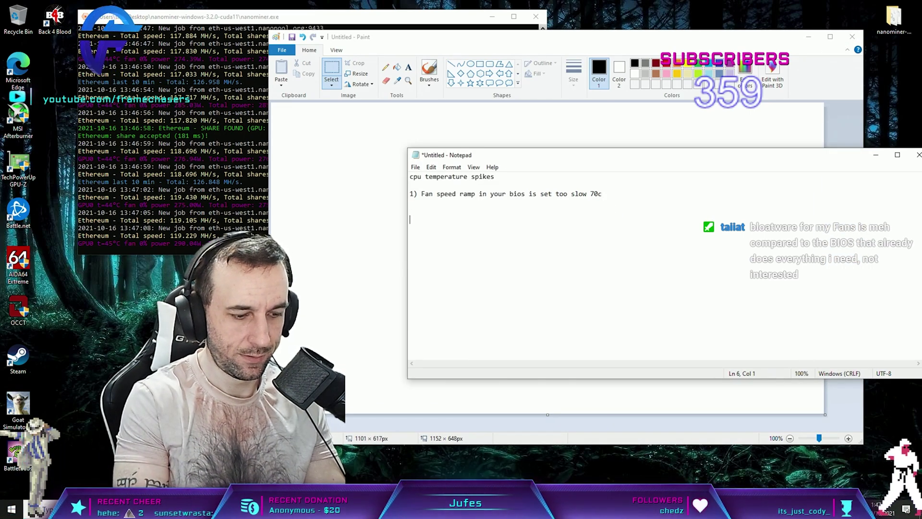
pyautogui.write('2) Thermal contact')
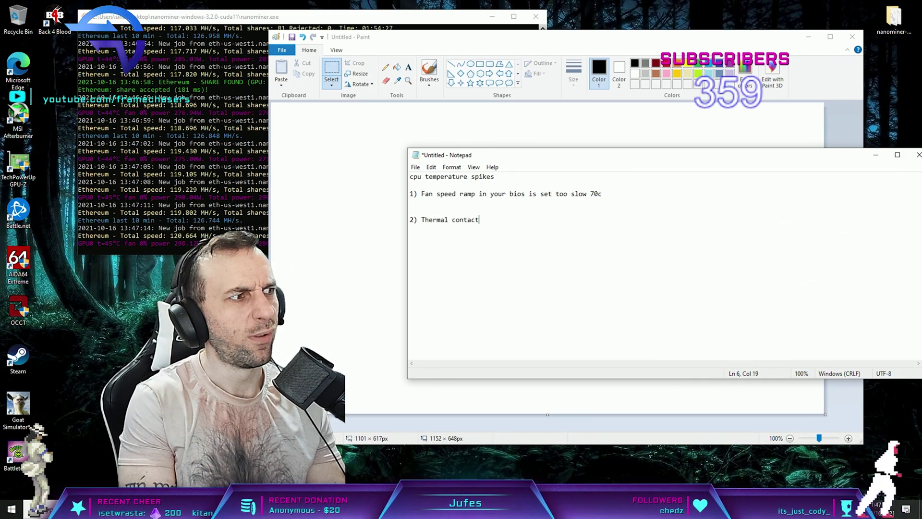
# Complete the item as 'Thermal transfer between metal sources not good enough', correcting the 'enough' typo
pyautogui.press('BackSpace')
pyautogui.press('BackSpace')
pyautogui.press('BackSpace')
pyautogui.press('BackSpace')
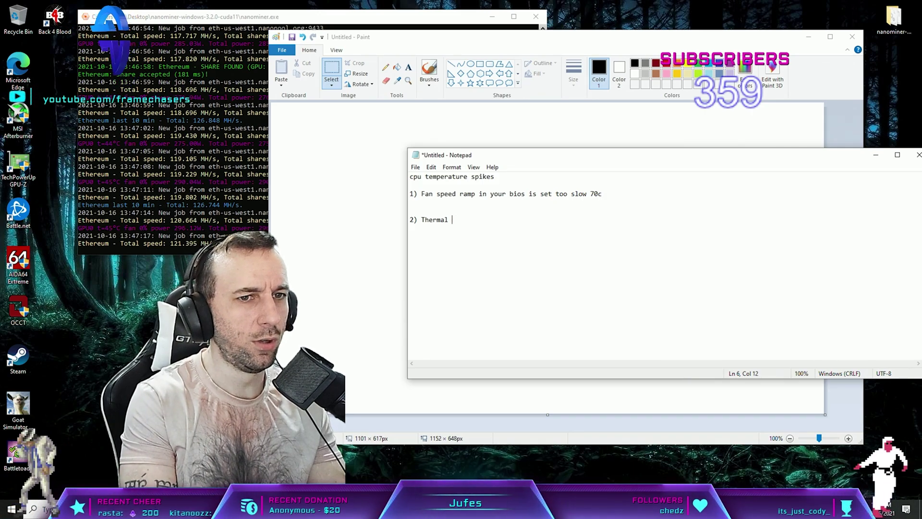
pyautogui.write('transfer ')
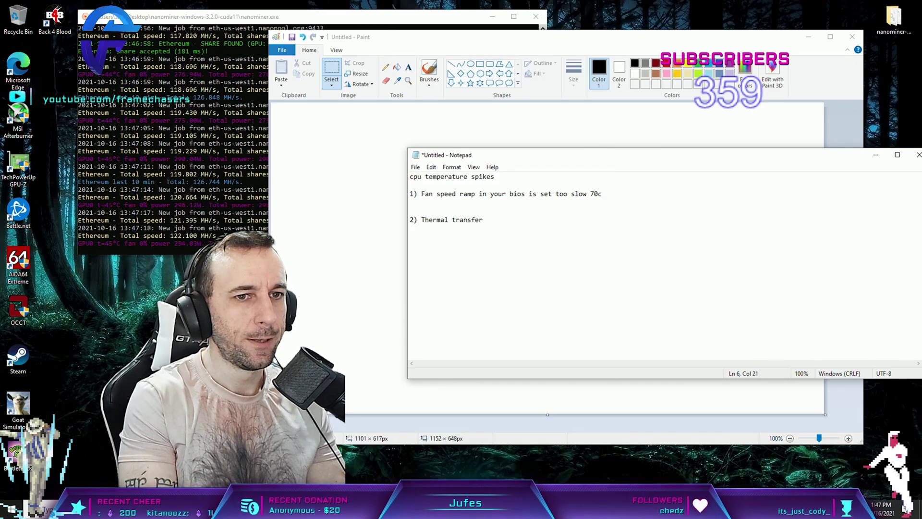
pyautogui.write('between')
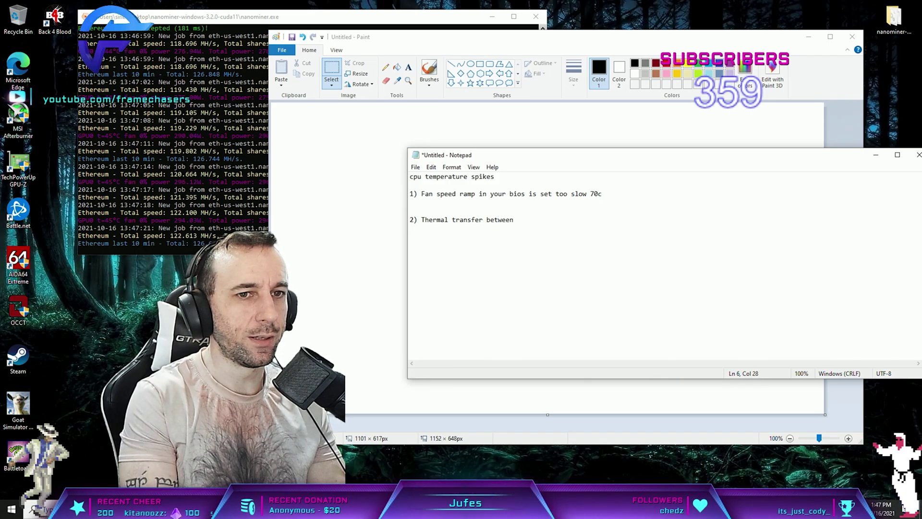
pyautogui.write(' metal sources not goo')
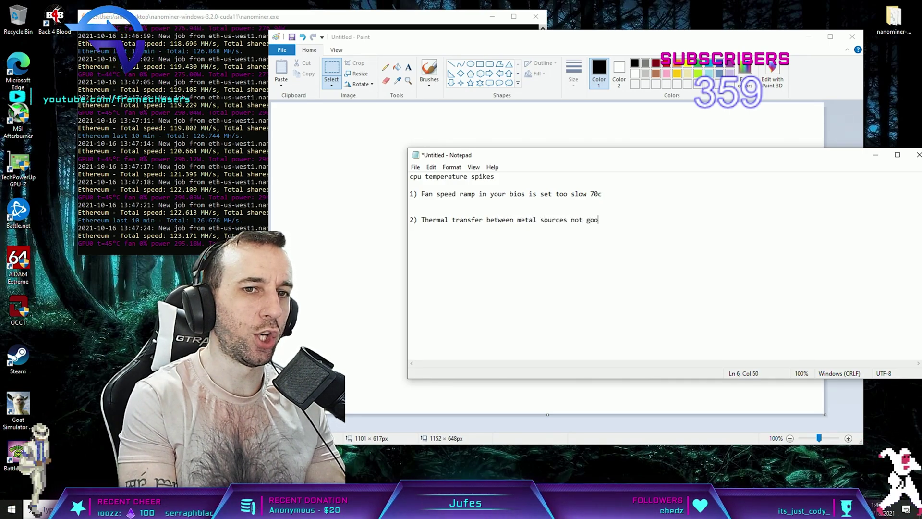
pyautogui.write('d enoguh')
pyautogui.press('BackSpace')
pyautogui.press('BackSpace')
pyautogui.press('BackSpace')
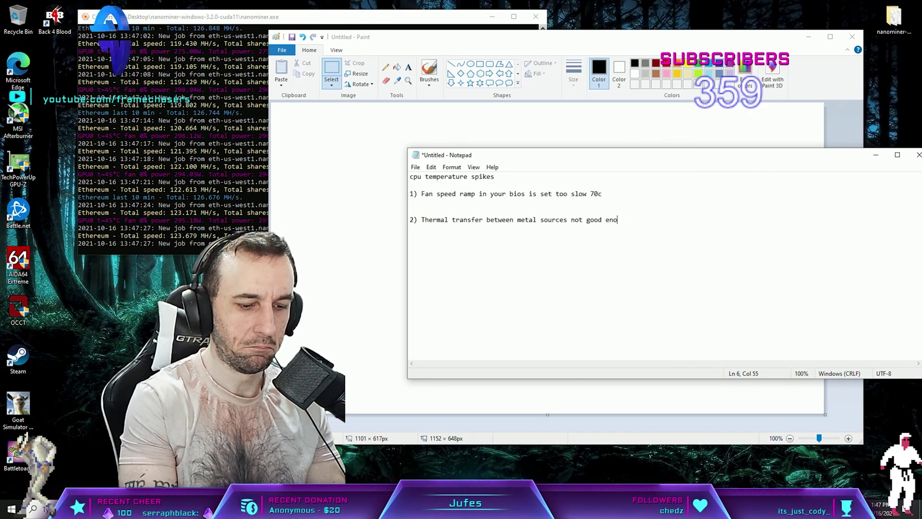
pyautogui.write('ugh')
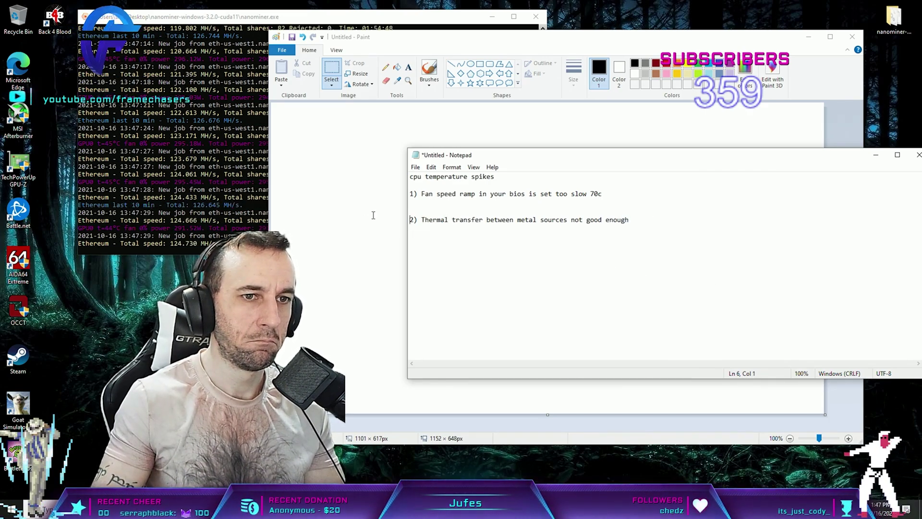
pyautogui.moveTo(411, 219); pyautogui.dragTo(725, 243)
pyautogui.moveTo(529, 155); pyautogui.dragTo(736, 165)
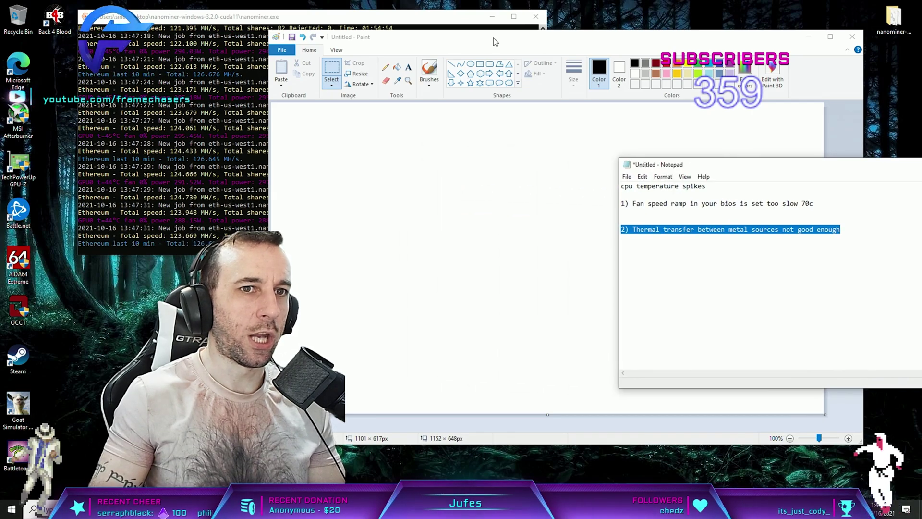
# Arrange Paint and a narrowed Notepad window, with Notepad parked at the screen's right
pyautogui.moveTo(496, 38); pyautogui.dragTo(339, 28)
pyautogui.click(778, 166)
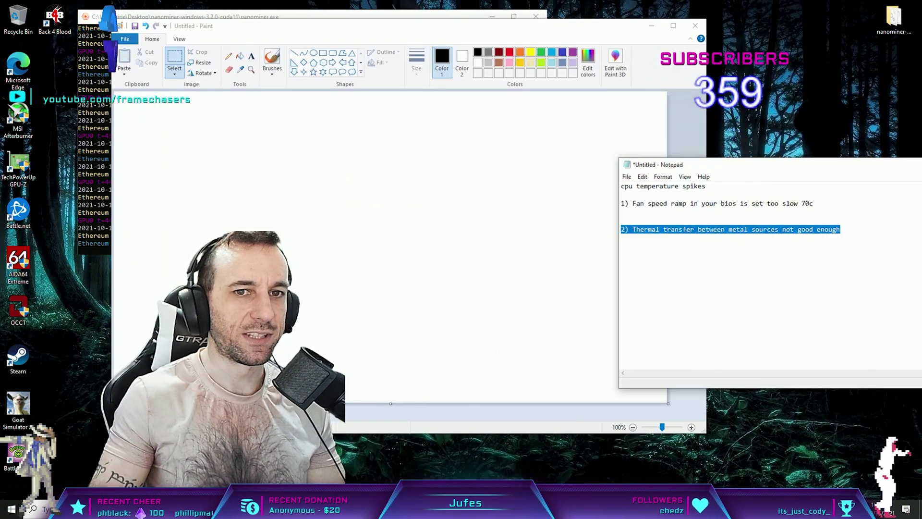
pyautogui.moveTo(778, 167); pyautogui.dragTo(571, 167)
pyautogui.moveTo(760, 171); pyautogui.dragTo(653, 172)
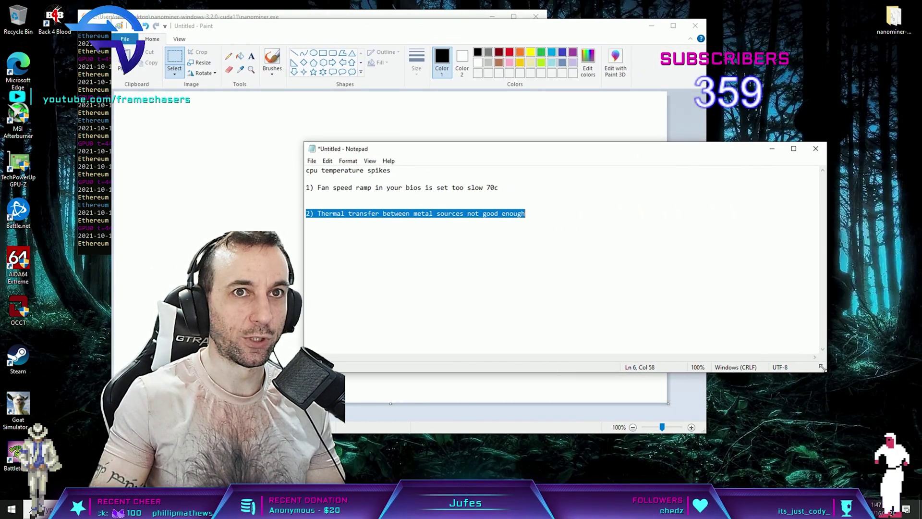
pyautogui.moveTo(824, 264); pyautogui.dragTo(642, 264)
pyautogui.moveTo(448, 165)
pyautogui.mouseDown()
pyautogui.moveTo(548, 172)
pyautogui.moveTo(852, 231)
pyautogui.mouseUp()
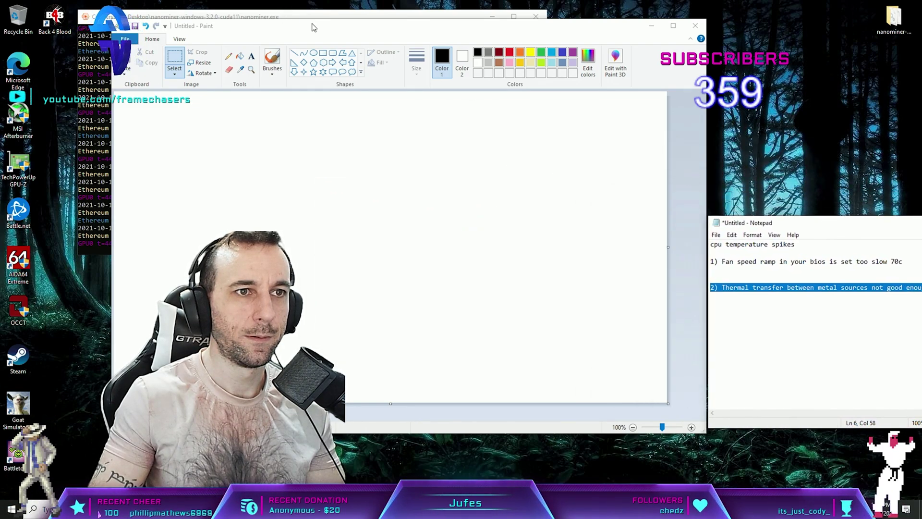
pyautogui.moveTo(384, 25); pyautogui.dragTo(364, 20)
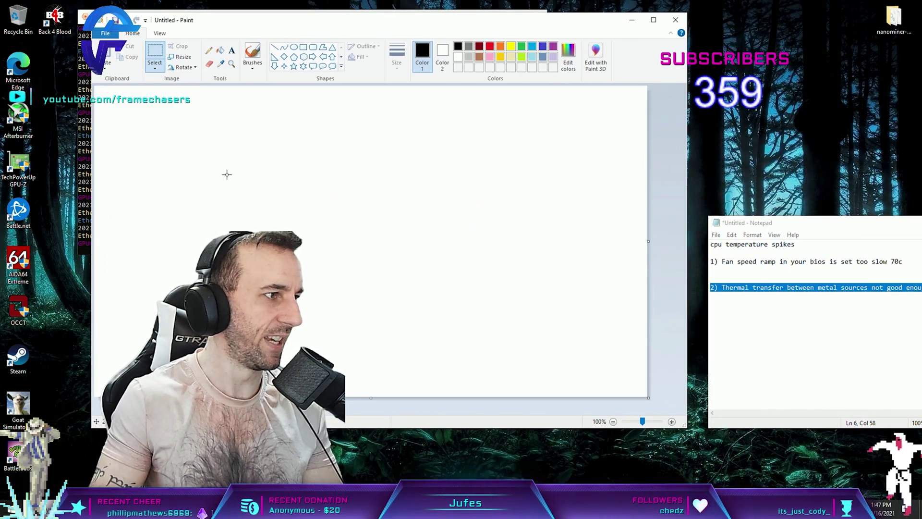
pyautogui.moveTo(314, 31); pyautogui.dragTo(422, 34)
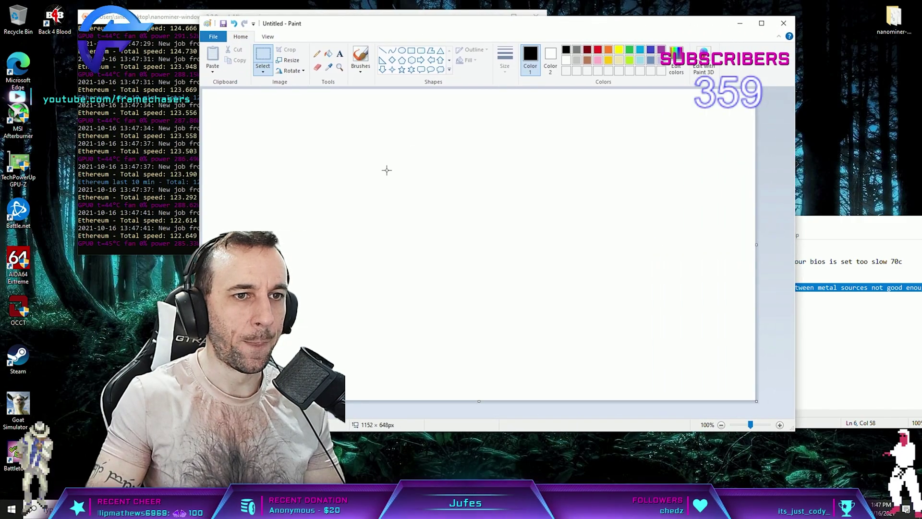
# Brush a black box with a blue base line and two curved plate outlines below it
pyautogui.click(360, 56)
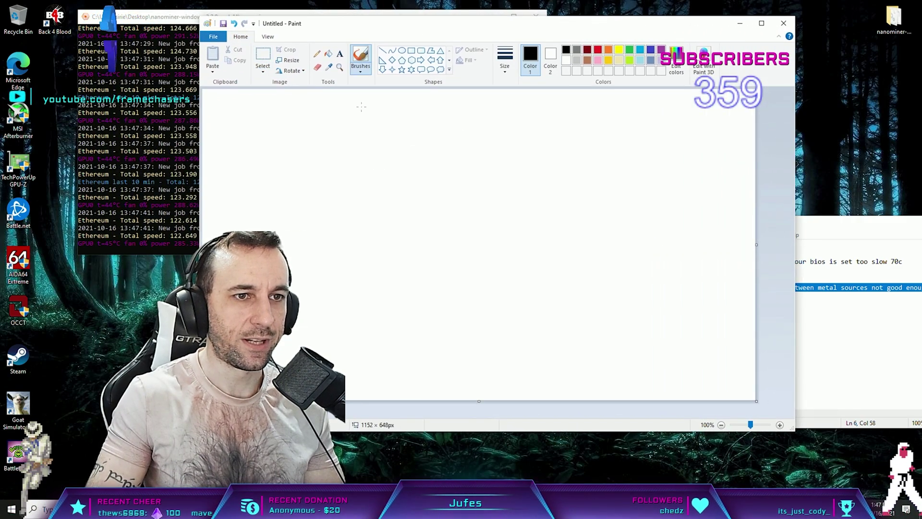
pyautogui.moveTo(363, 216)
pyautogui.mouseDown()
pyautogui.moveTo(484, 217)
pyautogui.moveTo(480, 162)
pyautogui.mouseUp()
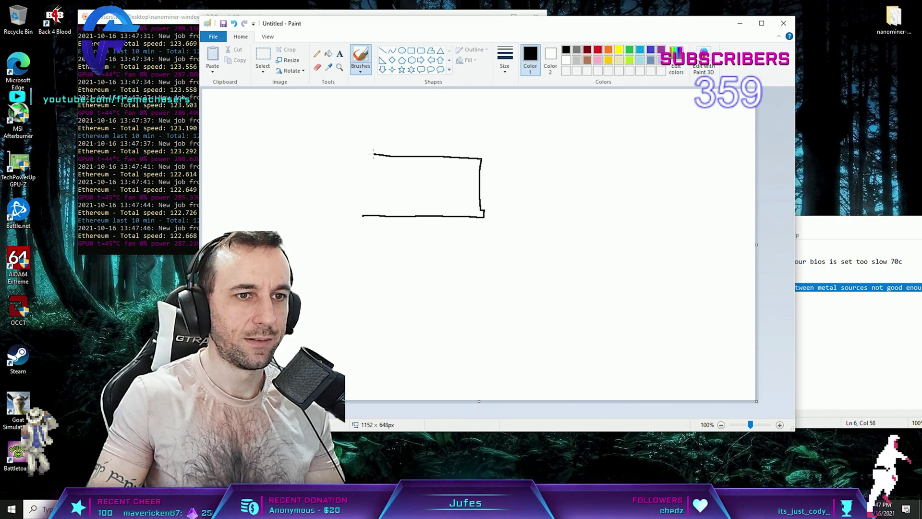
pyautogui.moveTo(372, 197); pyautogui.dragTo(364, 214)
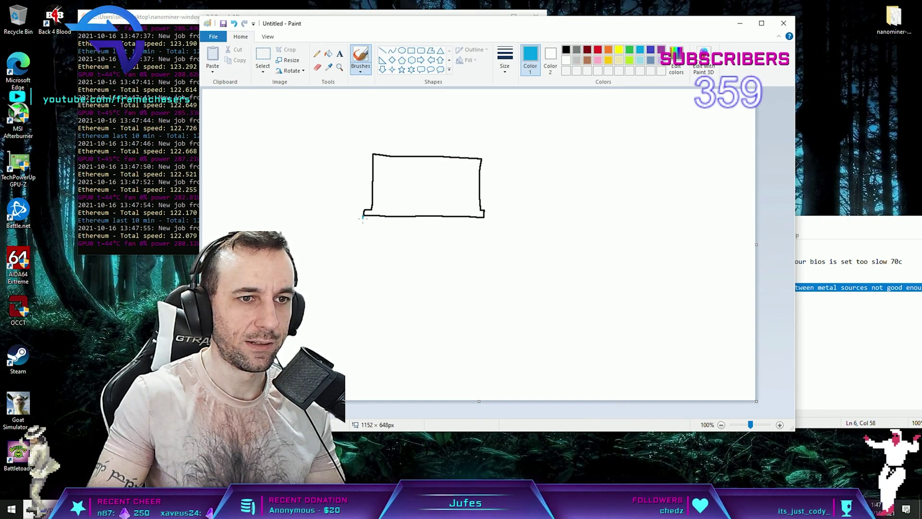
pyautogui.moveTo(378, 221); pyautogui.dragTo(481, 218)
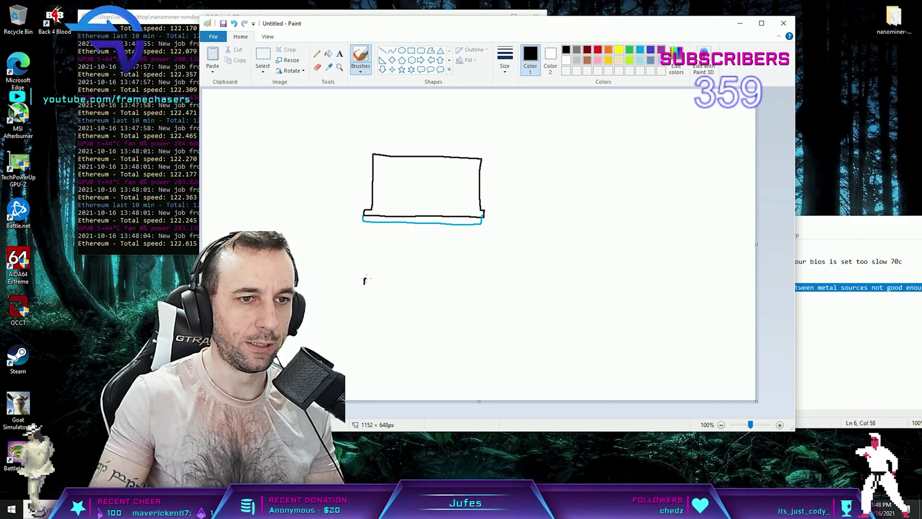
pyautogui.moveTo(373, 276); pyautogui.dragTo(391, 262)
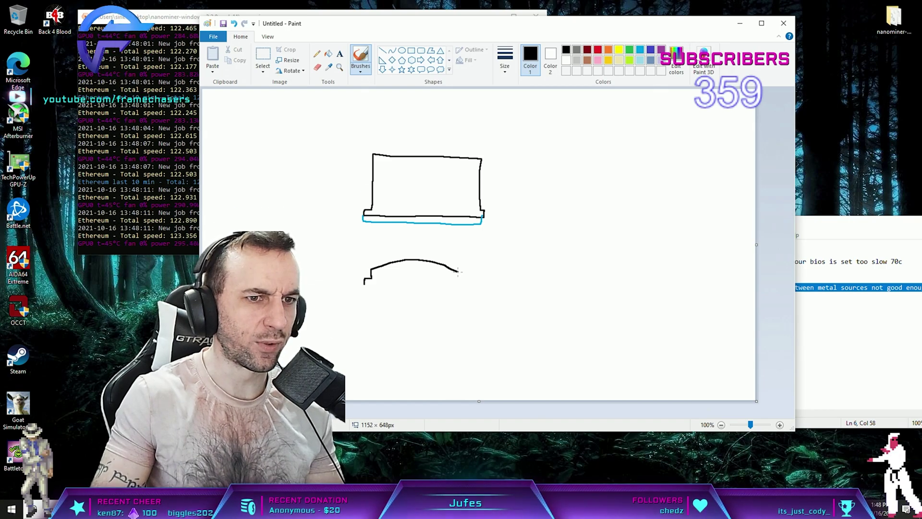
pyautogui.moveTo(611, 281); pyautogui.dragTo(624, 274)
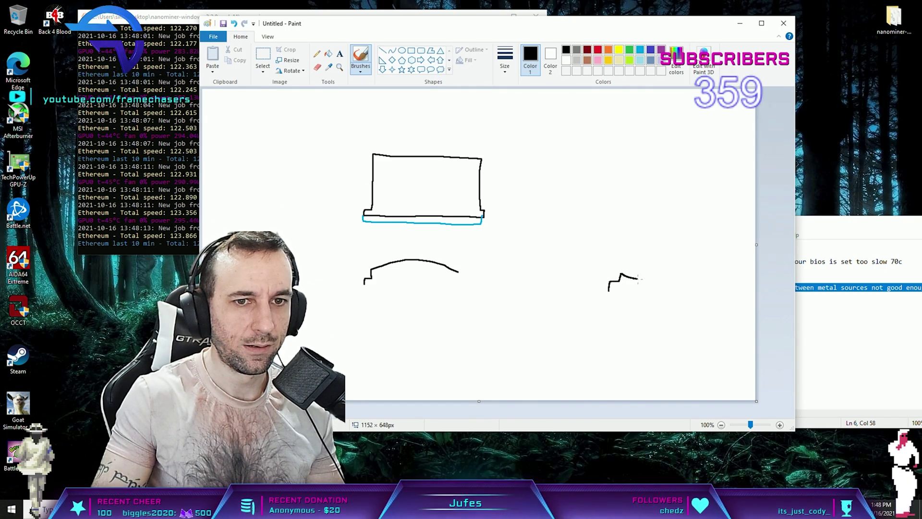
pyautogui.moveTo(668, 281)
pyautogui.mouseDown()
pyautogui.moveTo(695, 273)
pyautogui.moveTo(705, 294)
pyautogui.mouseUp()
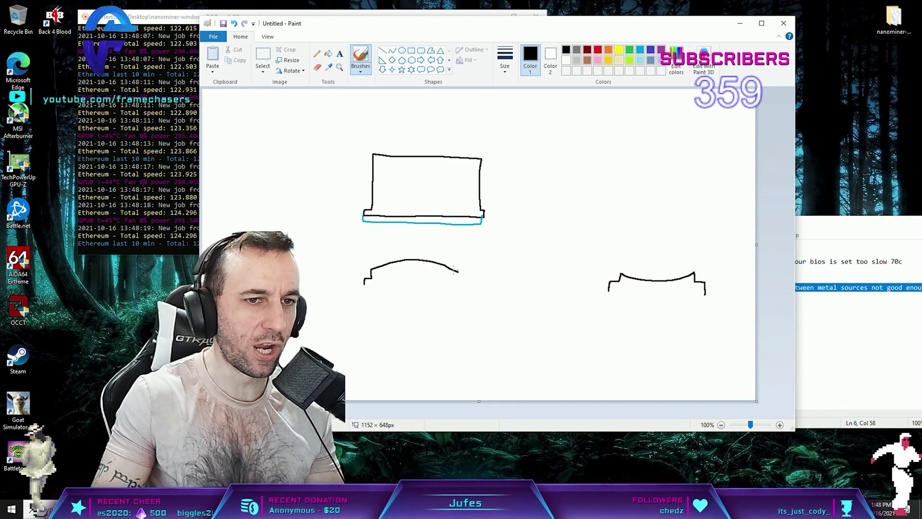
pyautogui.moveTo(458, 272); pyautogui.dragTo(471, 287)
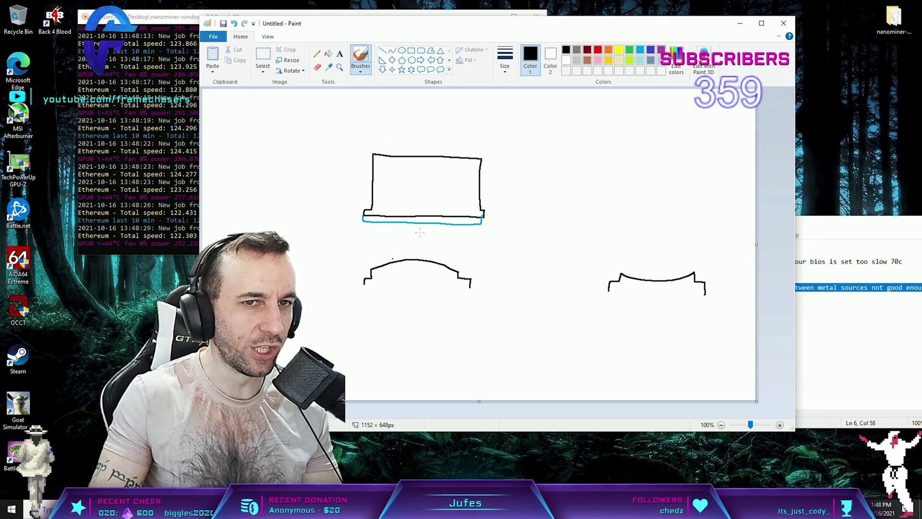
# Draw a red contact line across the top of the left curved plate
pyautogui.click(598, 50)
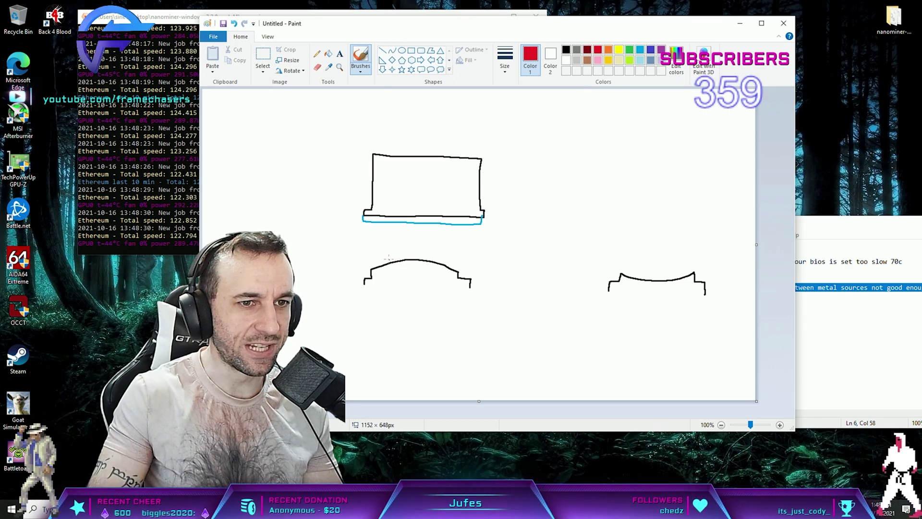
pyautogui.moveTo(384, 256); pyautogui.dragTo(463, 257)
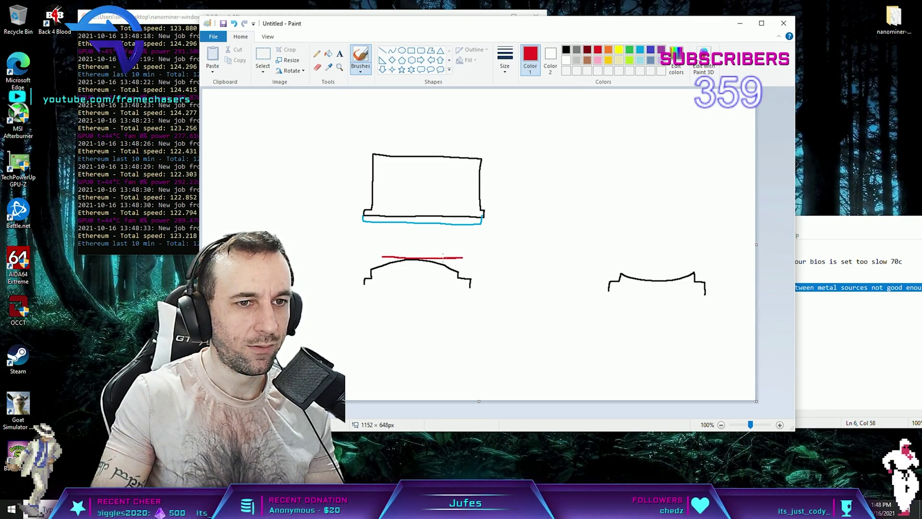
pyautogui.moveTo(380, 256); pyautogui.dragTo(373, 256)
# In dark red, scribble under the red line and draw two lines joining it to the box
pyautogui.click(566, 49)
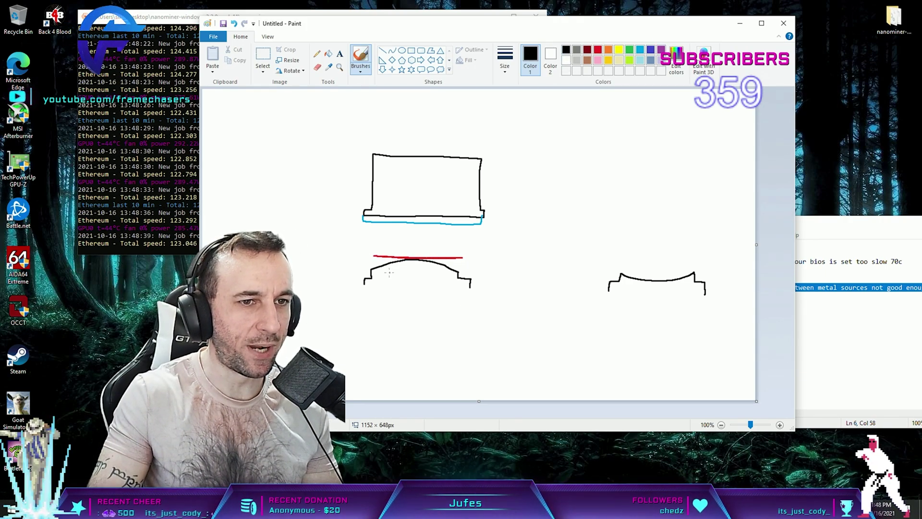
pyautogui.click(587, 49)
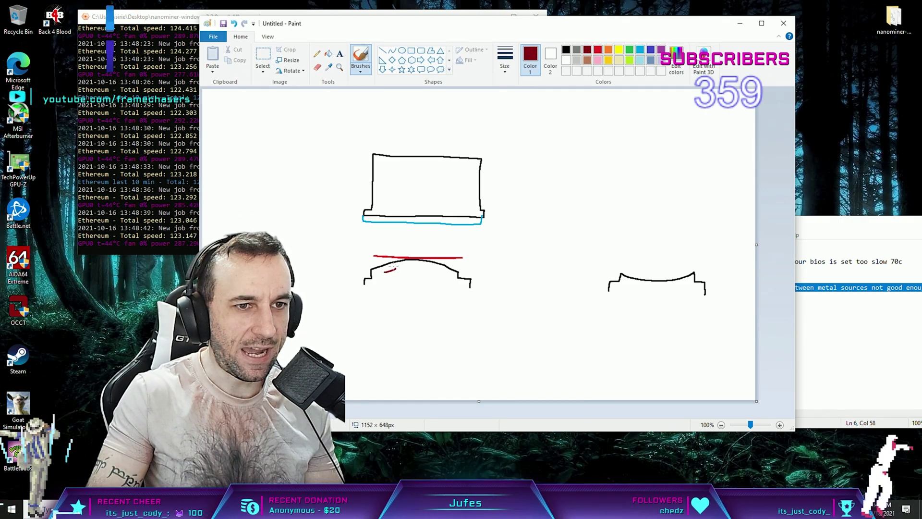
pyautogui.moveTo(407, 263)
pyautogui.mouseDown()
pyautogui.moveTo(412, 272)
pyautogui.moveTo(435, 269)
pyautogui.mouseUp()
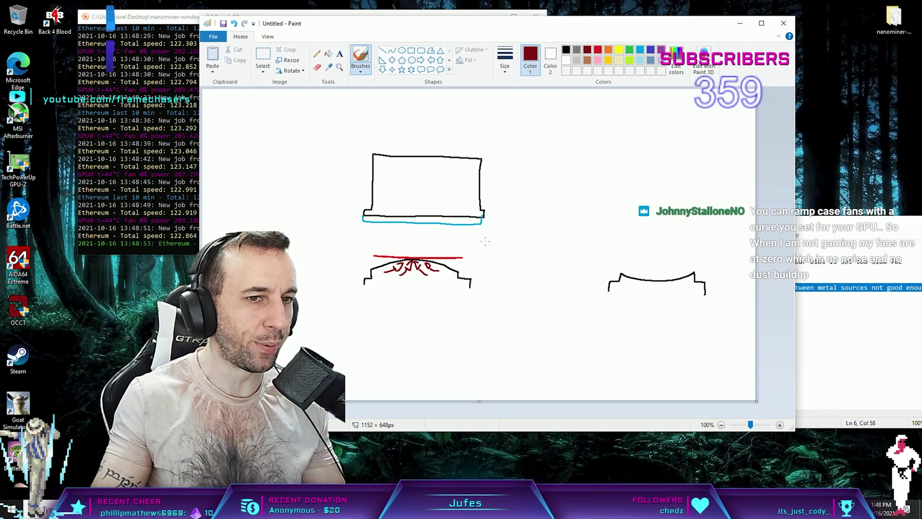
pyautogui.moveTo(406, 222); pyautogui.dragTo(406, 253)
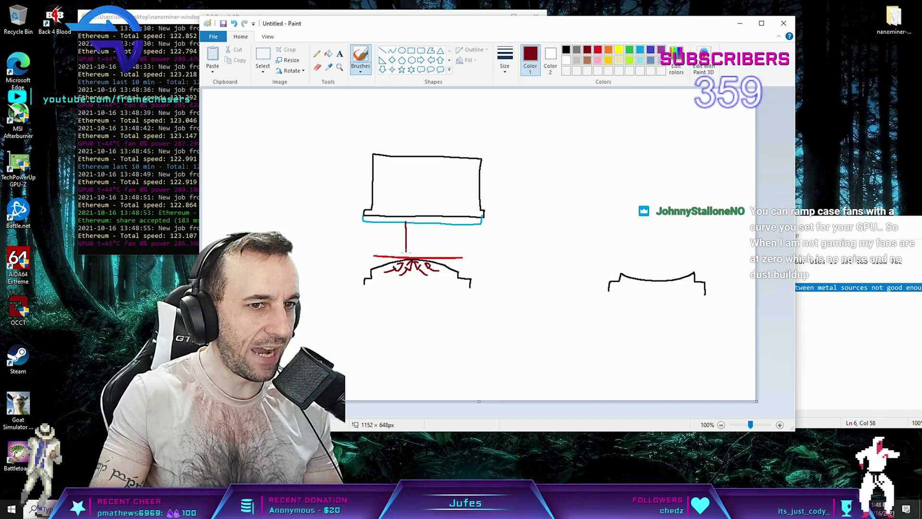
pyautogui.moveTo(407, 217); pyautogui.dragTo(422, 257)
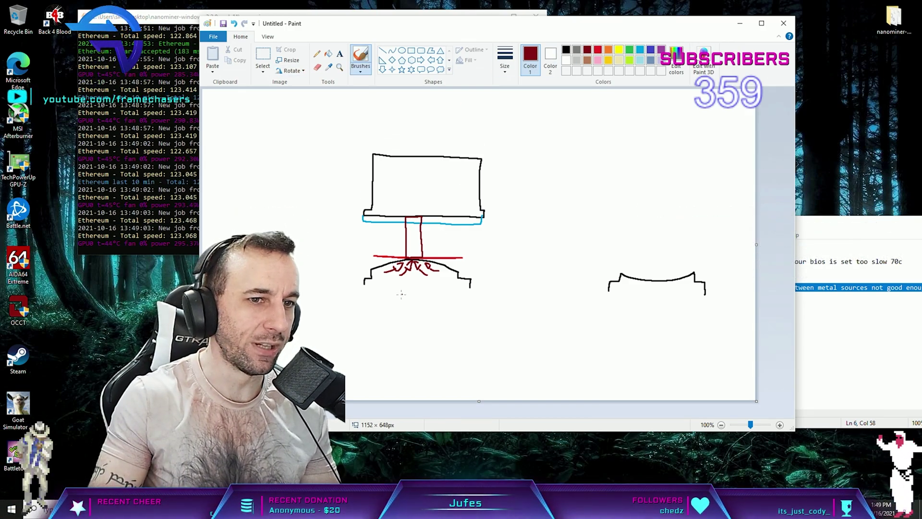
# Draw a black plate near the canvas bottom, with a red top line and red marks beneath
pyautogui.click(565, 49)
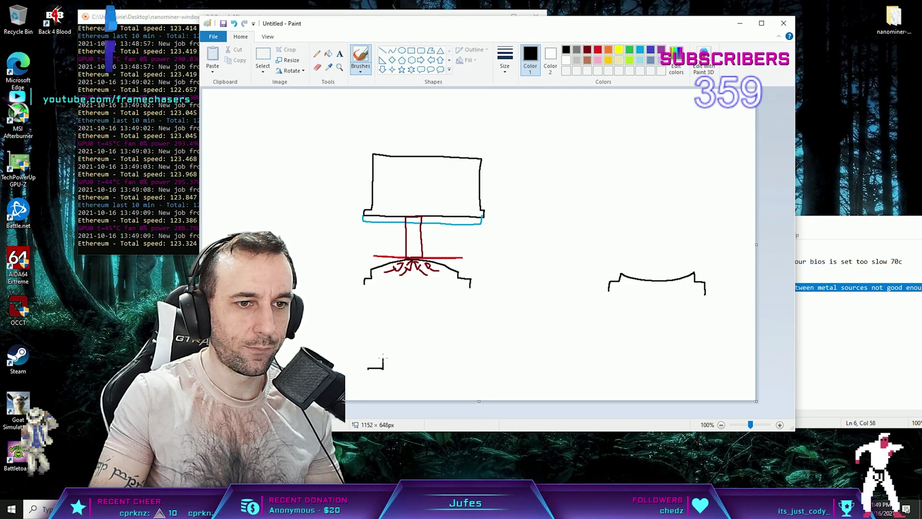
pyautogui.moveTo(383, 358)
pyautogui.mouseDown()
pyautogui.moveTo(476, 360)
pyautogui.moveTo(485, 373)
pyautogui.mouseUp()
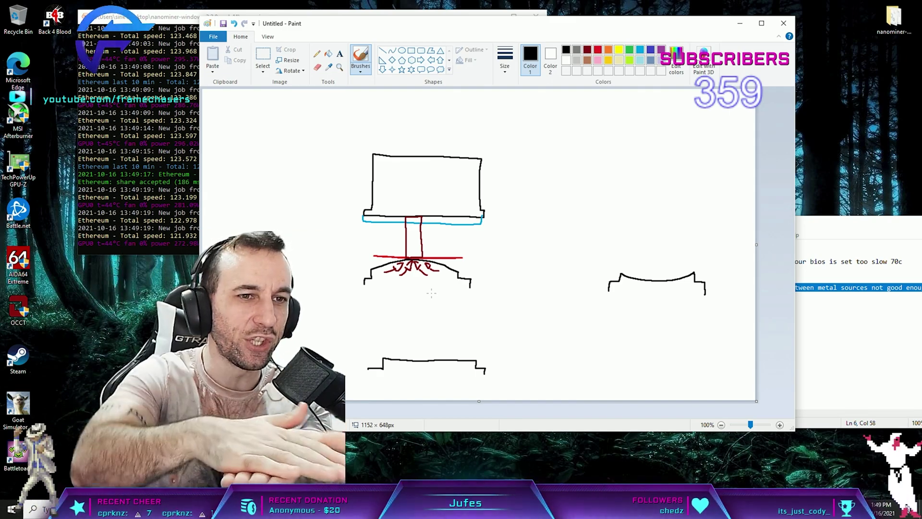
pyautogui.click(597, 51)
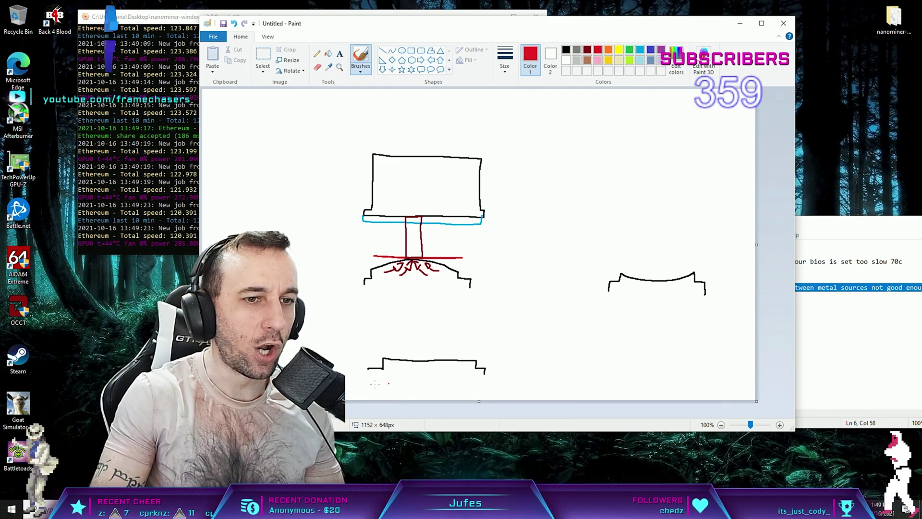
pyautogui.moveTo(371, 359); pyautogui.dragTo(486, 358)
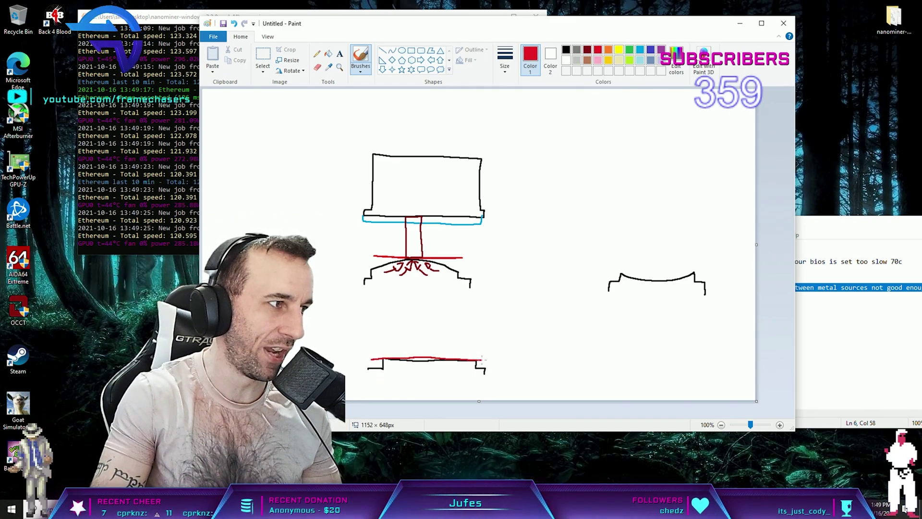
pyautogui.moveTo(391, 372)
pyautogui.mouseDown()
pyautogui.moveTo(438, 372)
pyautogui.moveTo(431, 363)
pyautogui.moveTo(464, 381)
pyautogui.mouseUp()
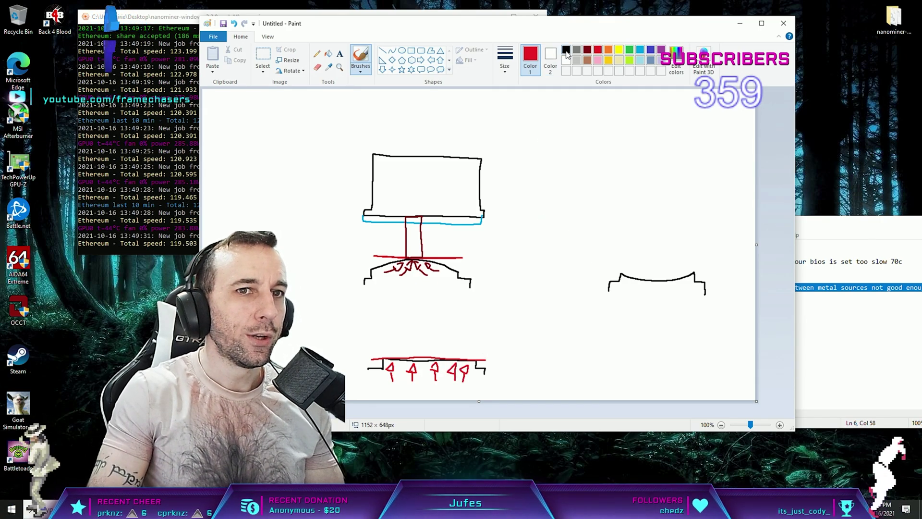
# In black, draw a fan symbol in the box, undo a stray dot, and add airflow marks
pyautogui.click(567, 51)
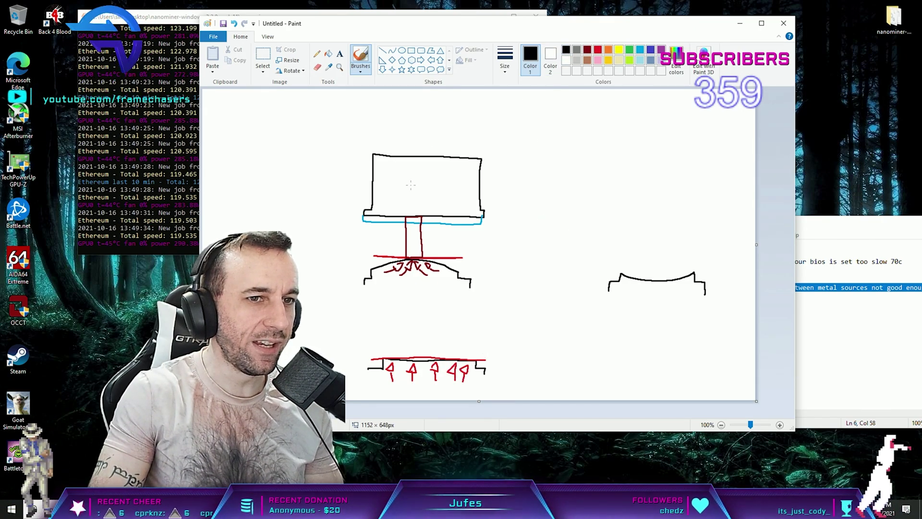
pyautogui.moveTo(414, 182)
pyautogui.mouseDown()
pyautogui.moveTo(407, 191)
pyautogui.moveTo(428, 181)
pyautogui.moveTo(418, 185)
pyautogui.mouseUp()
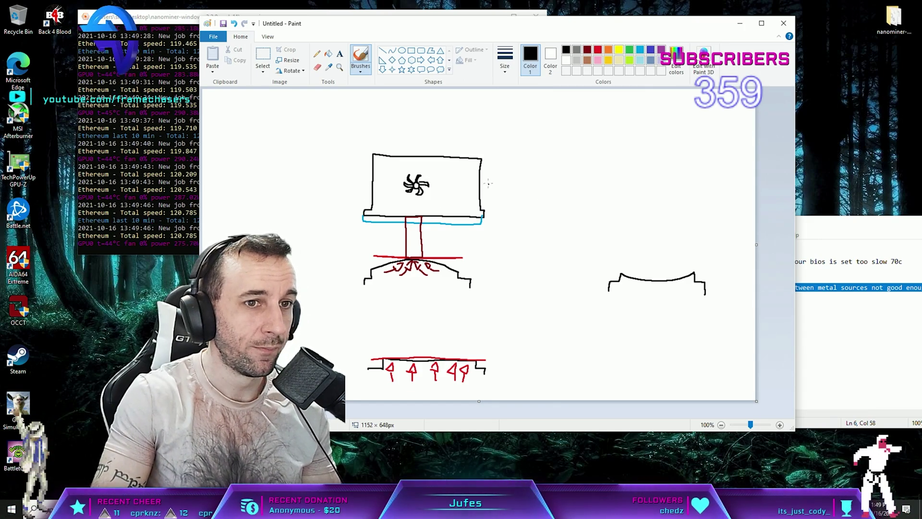
pyautogui.click(455, 189)
pyautogui.hotkey('ctrl', 'z')
pyautogui.click(586, 181)
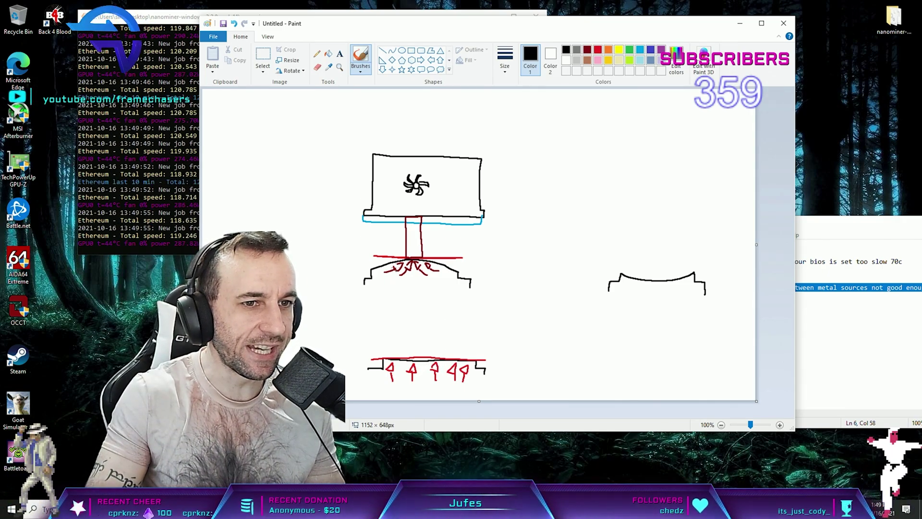
pyautogui.moveTo(393, 239); pyautogui.dragTo(433, 245)
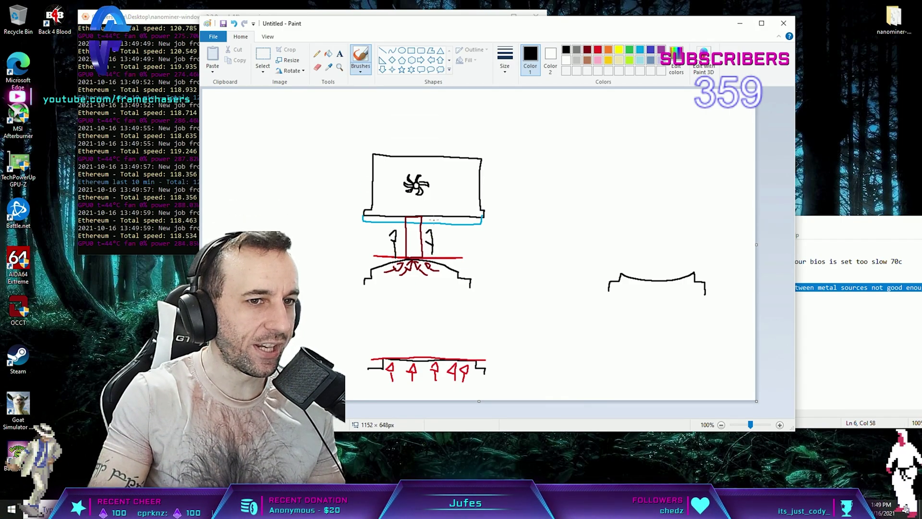
# Circle the fan, add a knob, triangle mark and side line, plus an arrow by the bottom plate
pyautogui.moveTo(434, 194)
pyautogui.mouseDown()
pyautogui.moveTo(397, 167)
pyautogui.moveTo(436, 201)
pyautogui.mouseUp()
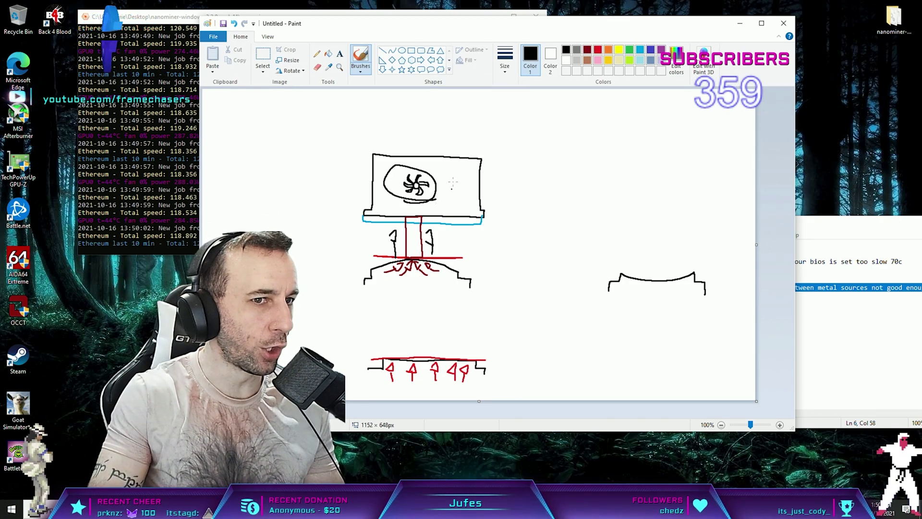
pyautogui.moveTo(448, 185); pyautogui.dragTo(455, 189)
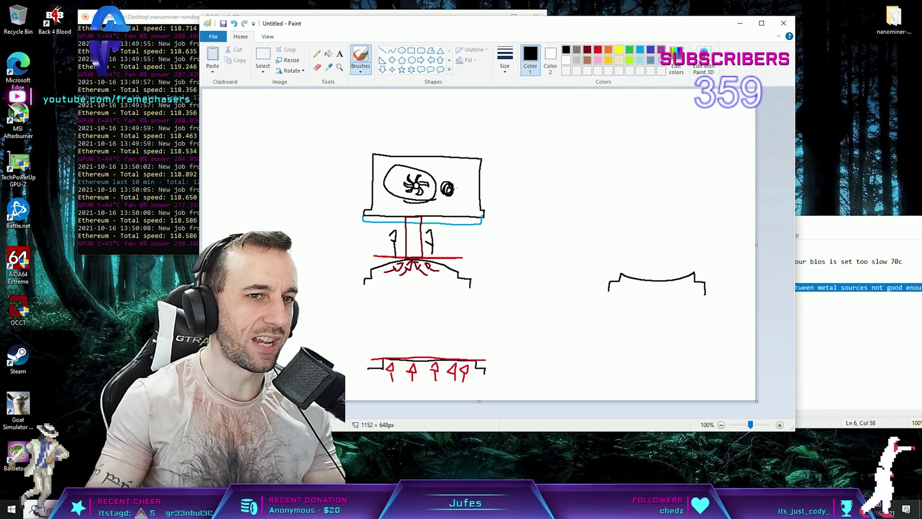
pyautogui.moveTo(516, 186); pyautogui.dragTo(484, 190)
pyautogui.moveTo(473, 195); pyautogui.dragTo(454, 188)
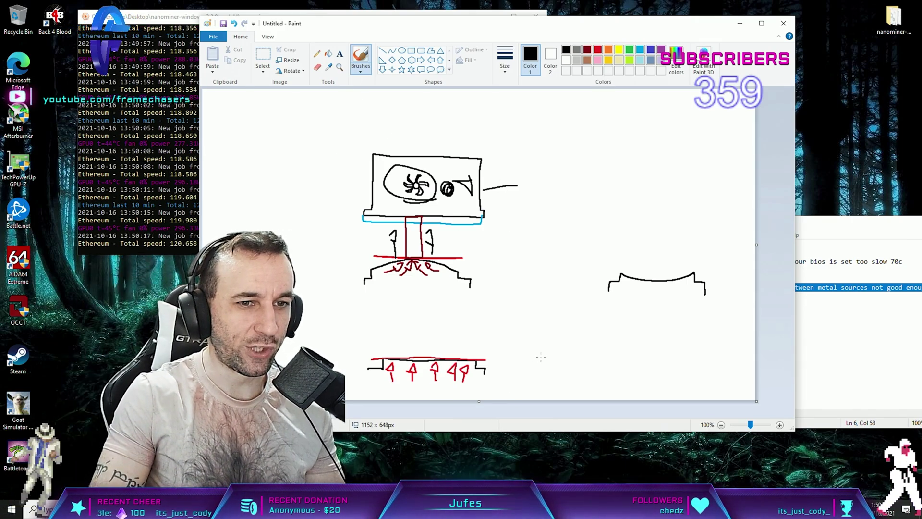
pyautogui.moveTo(513, 365); pyautogui.dragTo(520, 350)
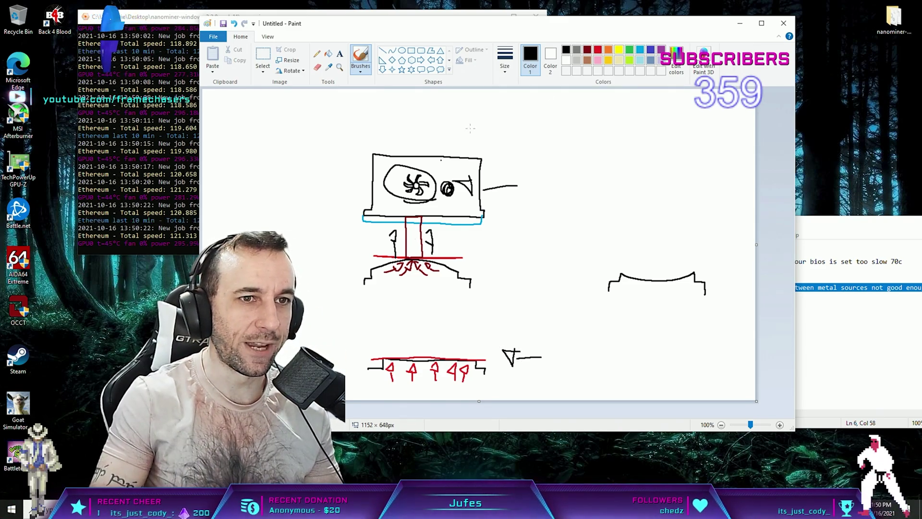
# Jot a small note left of the lower plate and sketch dome strokes over its red line
pyautogui.click(361, 62)
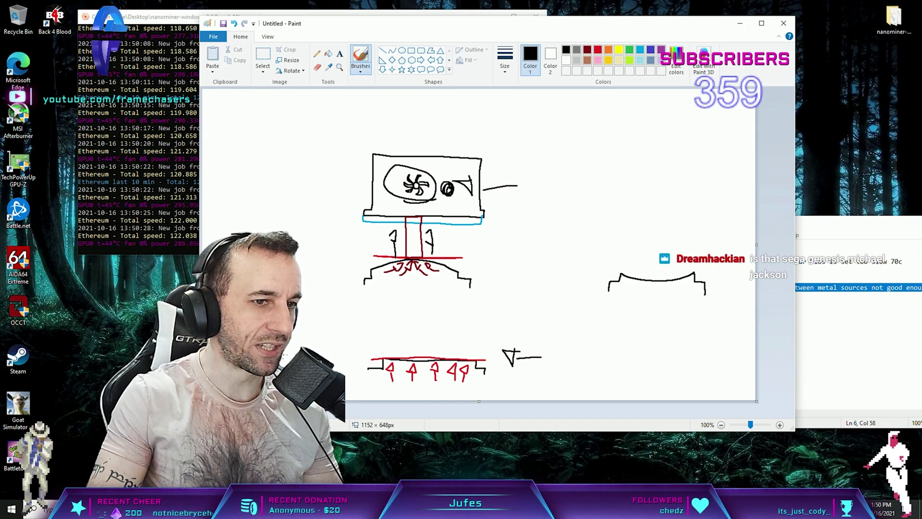
pyautogui.moveTo(329, 336); pyautogui.dragTo(302, 352)
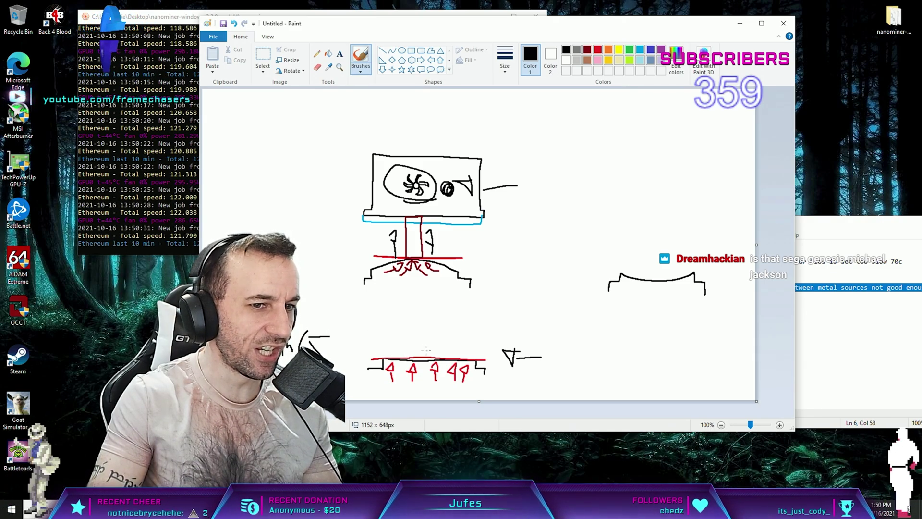
pyautogui.moveTo(425, 350); pyautogui.dragTo(411, 350)
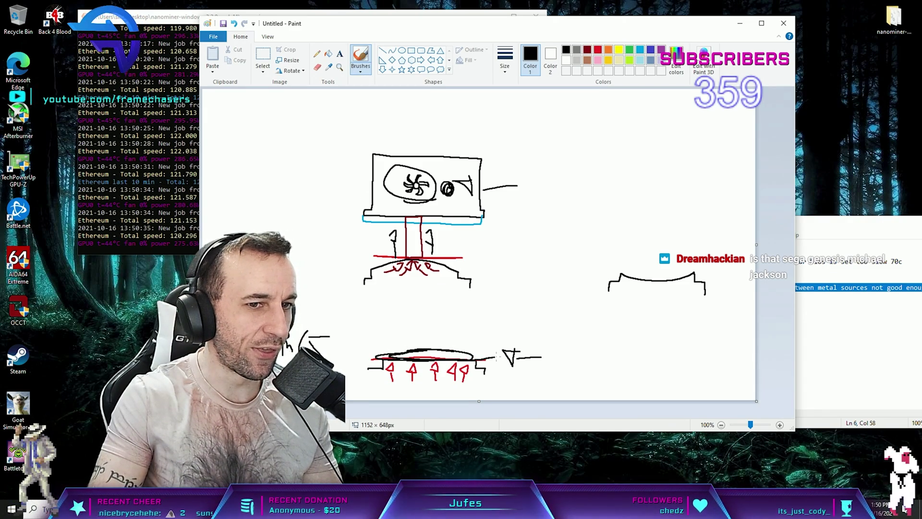
pyautogui.moveTo(497, 356); pyautogui.dragTo(377, 358)
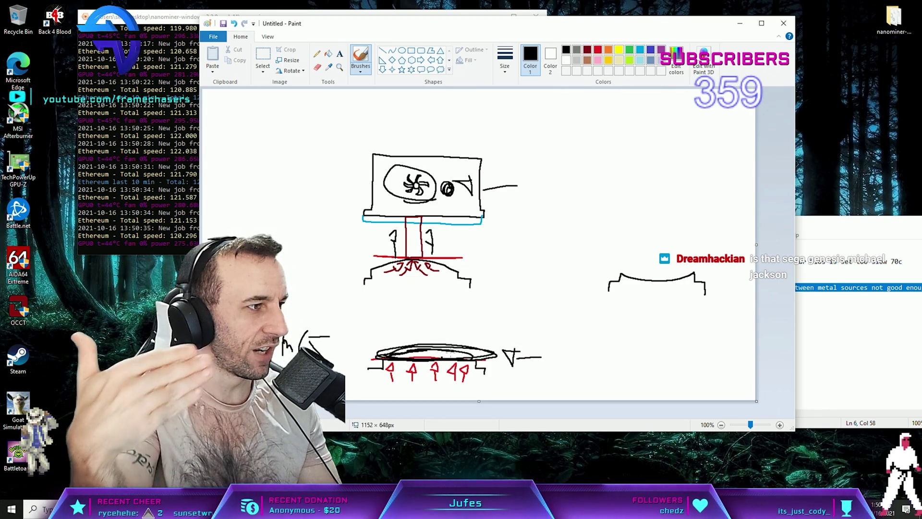
pyautogui.moveTo(471, 23); pyautogui.dragTo(521, 23)
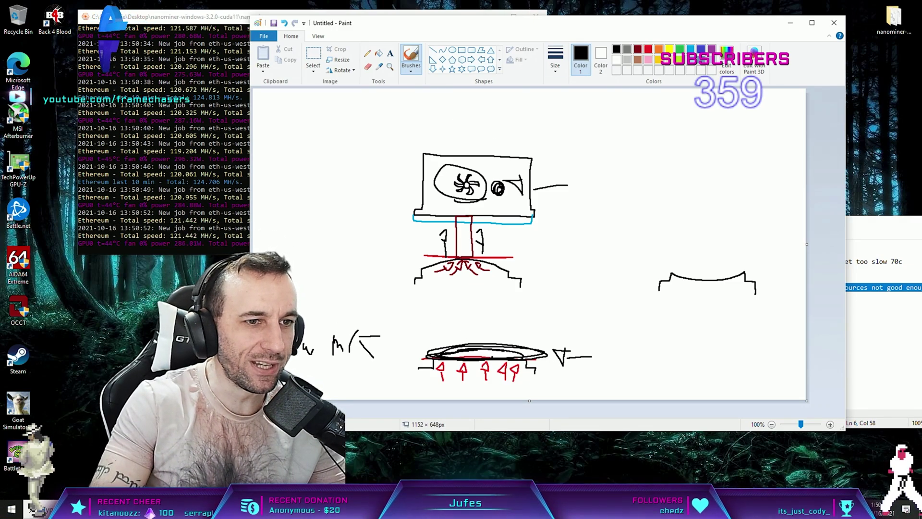
# Circle the left note, write '70' and '13 w/T' at the left, and extend the bottom ellipse
pyautogui.moveTo(300, 320)
pyautogui.mouseDown()
pyautogui.moveTo(384, 347)
pyautogui.moveTo(296, 359)
pyautogui.mouseUp()
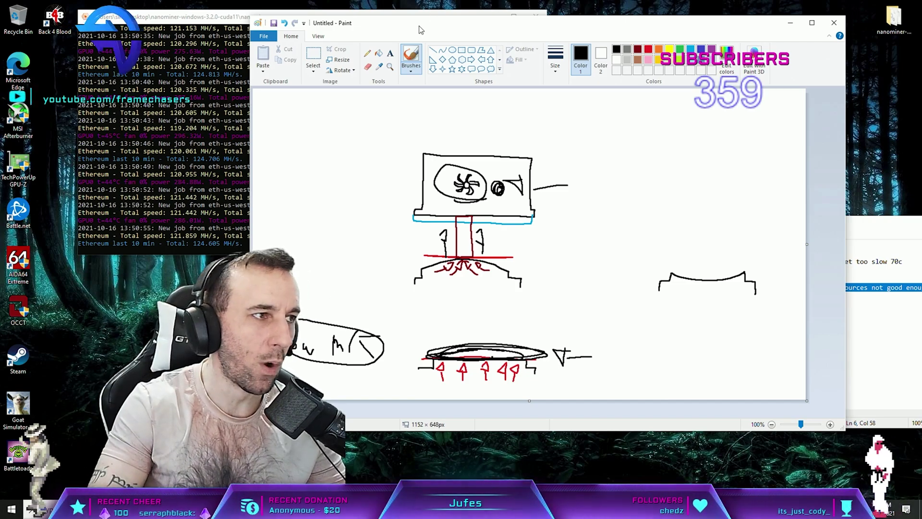
pyautogui.moveTo(419, 30); pyautogui.dragTo(499, 26)
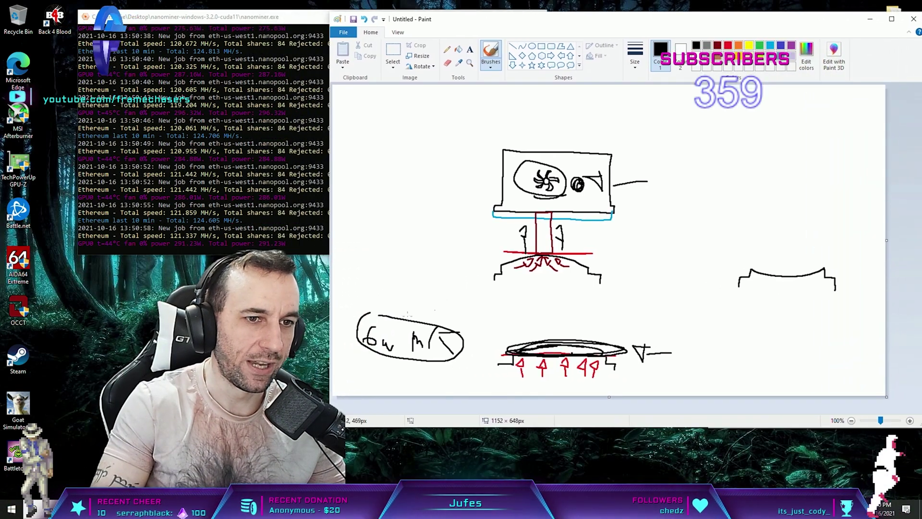
pyautogui.moveTo(363, 160); pyautogui.dragTo(362, 181)
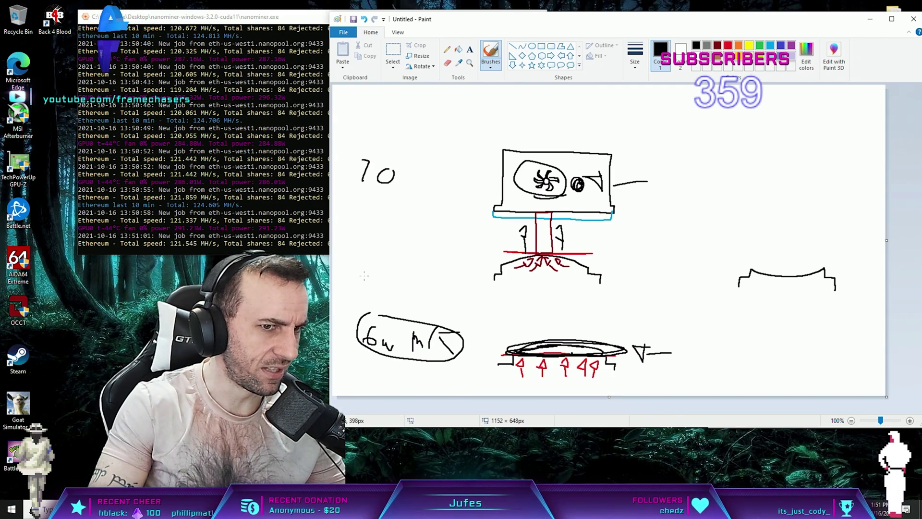
pyautogui.moveTo(364, 275)
pyautogui.mouseDown()
pyautogui.moveTo(363, 291)
pyautogui.moveTo(380, 279)
pyautogui.moveTo(395, 293)
pyautogui.moveTo(431, 287)
pyautogui.mouseUp()
pyautogui.moveTo(421, 287); pyautogui.dragTo(430, 303)
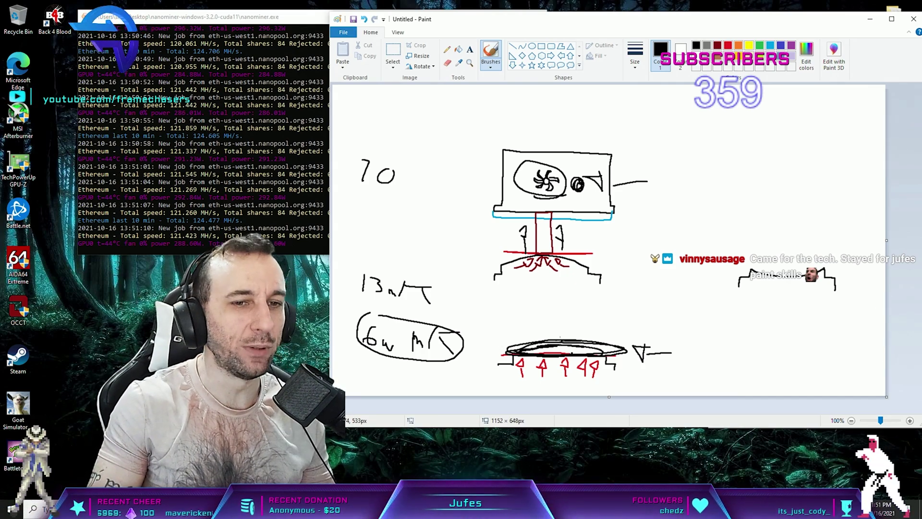
pyautogui.moveTo(619, 359); pyautogui.dragTo(629, 358)
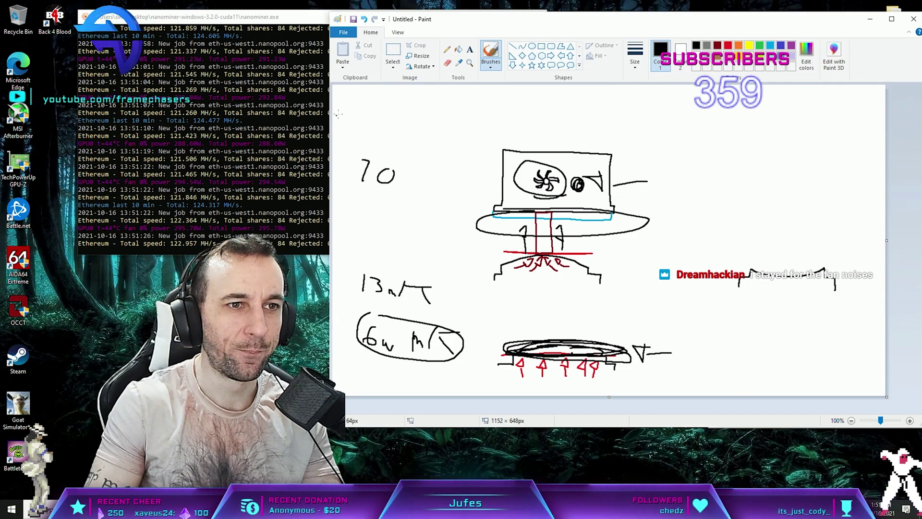
# Select the entire sketch with a rectangle and delete it, leaving a blank canvas
pyautogui.moveTo(338, 114); pyautogui.dragTo(713, 372)
pyautogui.click(393, 48)
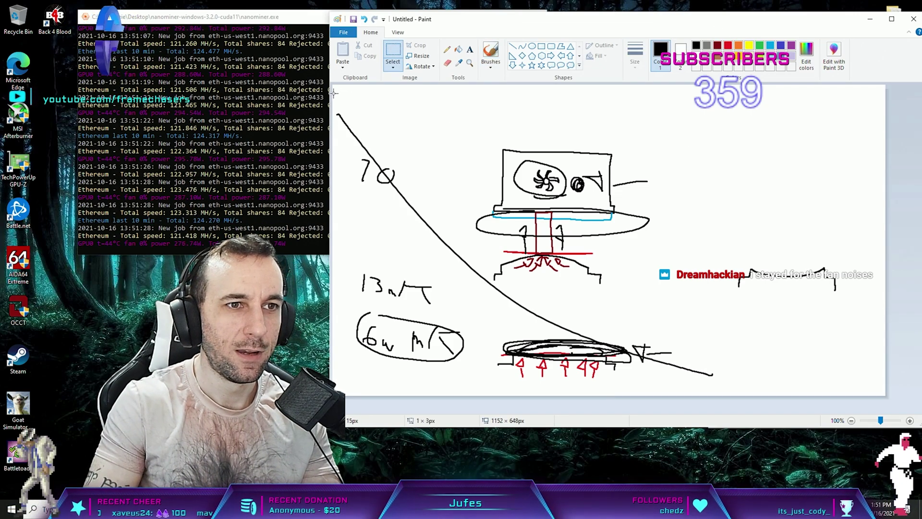
pyautogui.moveTo(334, 94); pyautogui.dragTo(875, 391)
pyautogui.press('Delete')
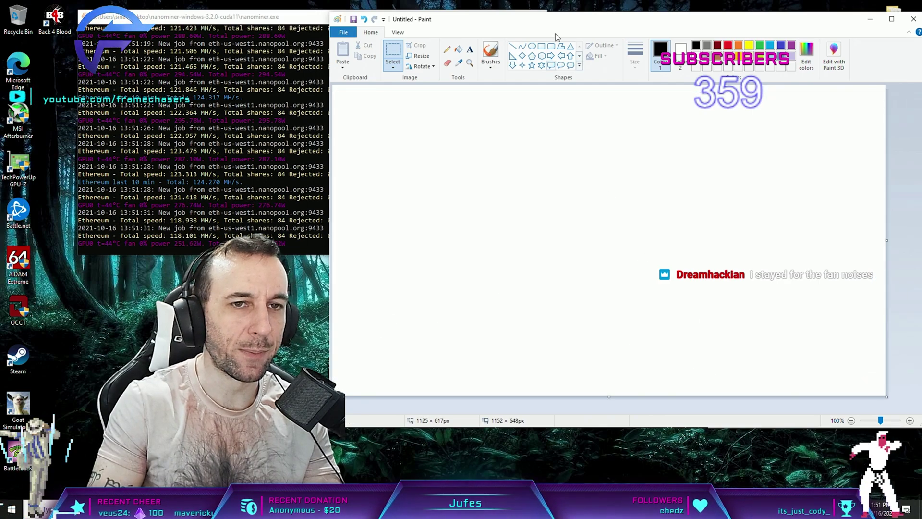
pyautogui.click(499, 52)
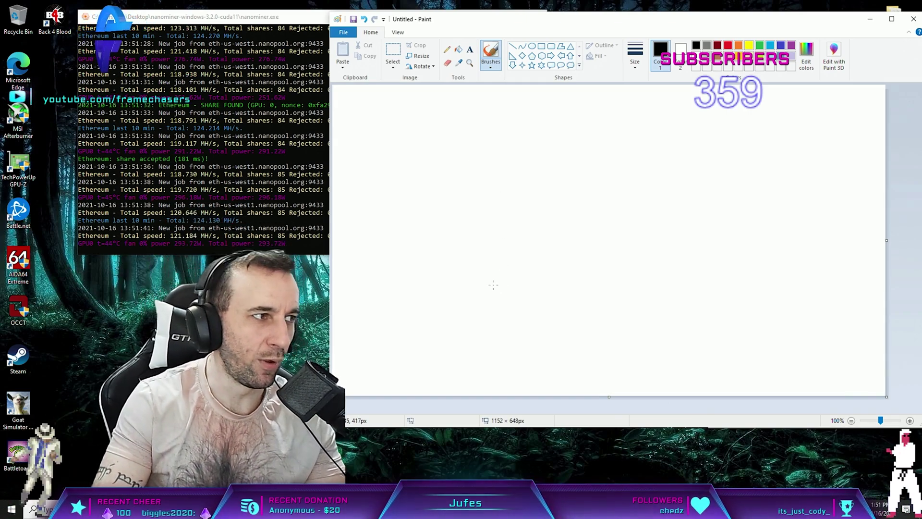
# Brush a box, an oval with scribbles, a base line and a short vertical line
pyautogui.moveTo(435, 287)
pyautogui.mouseDown()
pyautogui.moveTo(524, 275)
pyautogui.moveTo(547, 300)
pyautogui.mouseUp()
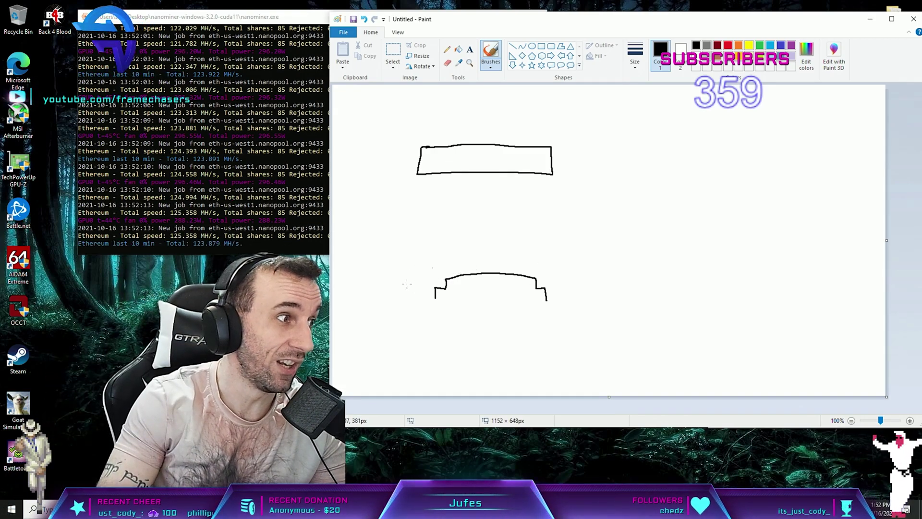
pyautogui.moveTo(523, 251)
pyautogui.mouseDown()
pyautogui.moveTo(443, 272)
pyautogui.moveTo(580, 277)
pyautogui.moveTo(423, 247)
pyautogui.mouseUp()
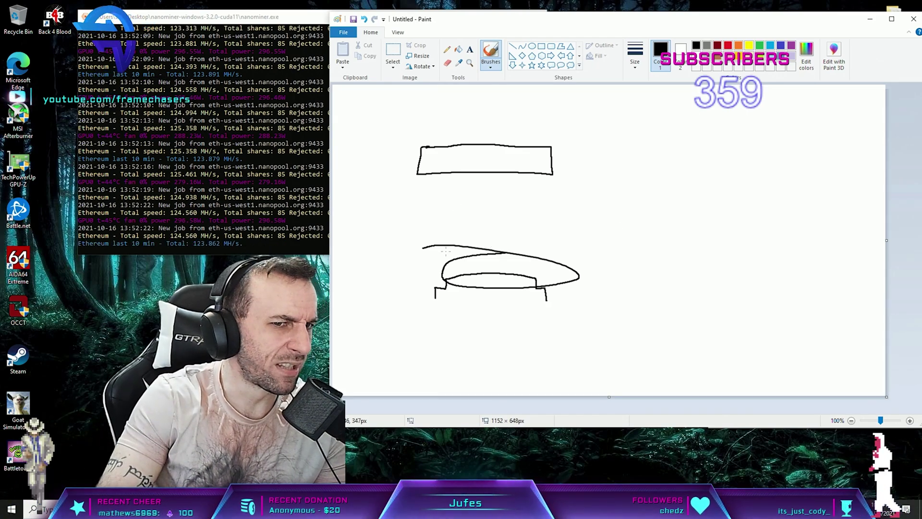
pyautogui.moveTo(464, 258)
pyautogui.mouseDown()
pyautogui.moveTo(451, 263)
pyautogui.moveTo(482, 266)
pyautogui.mouseUp()
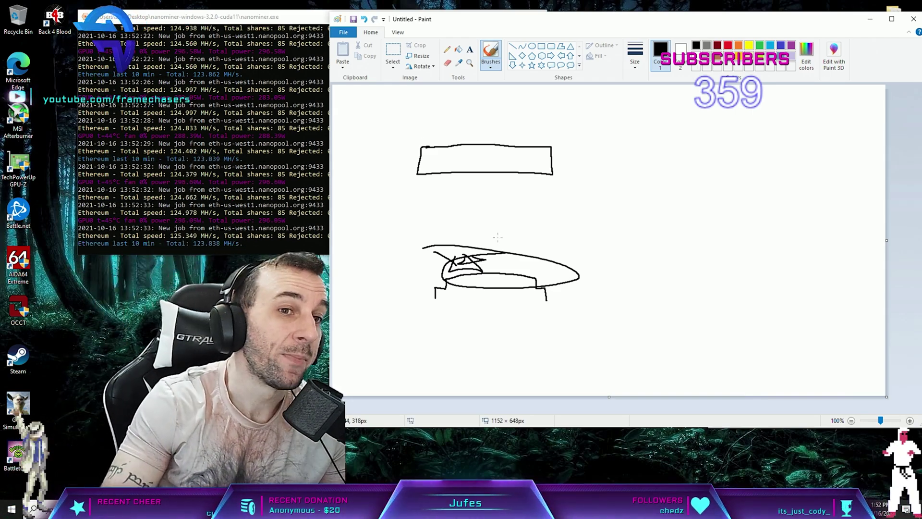
pyautogui.moveTo(411, 177)
pyautogui.mouseDown()
pyautogui.moveTo(557, 173)
pyautogui.moveTo(560, 183)
pyautogui.moveTo(376, 179)
pyautogui.mouseUp()
pyautogui.moveTo(435, 249); pyautogui.dragTo(435, 260)
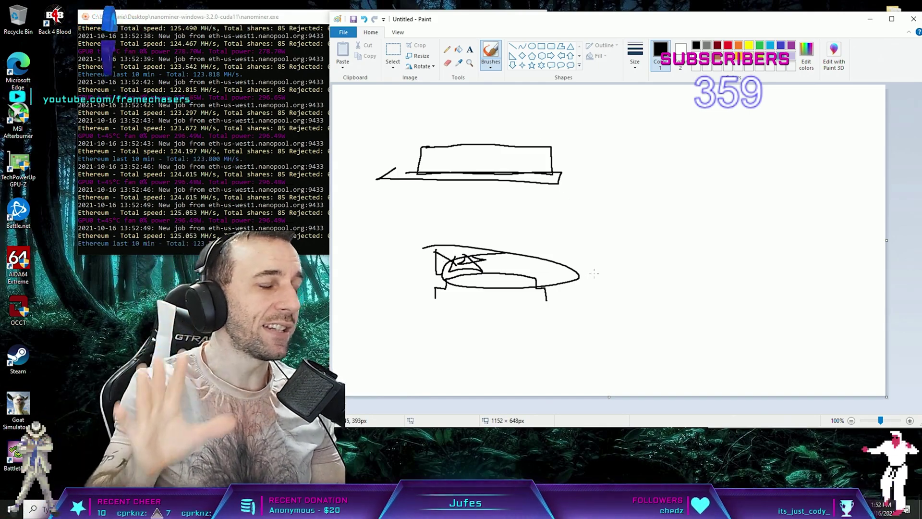
# Delete the old sketch and brush a new rectangular box
pyautogui.click(393, 52)
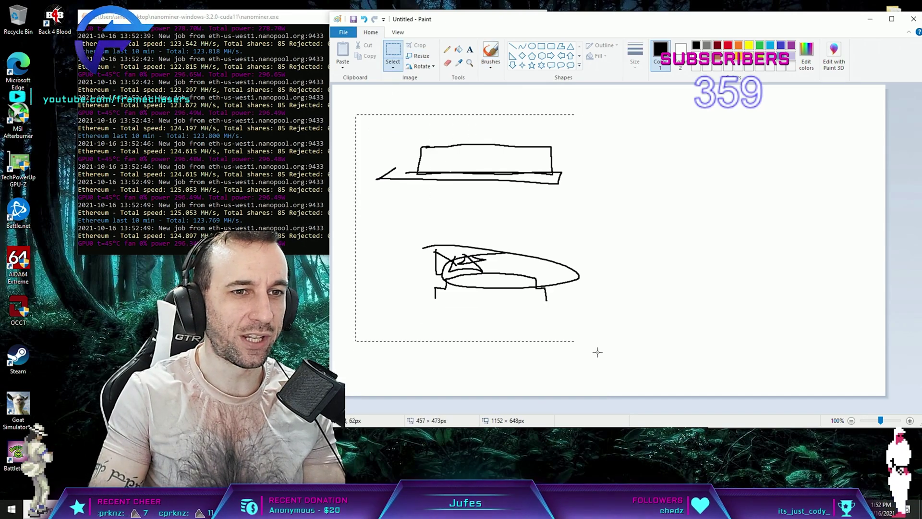
pyautogui.press('Delete')
pyautogui.click(490, 53)
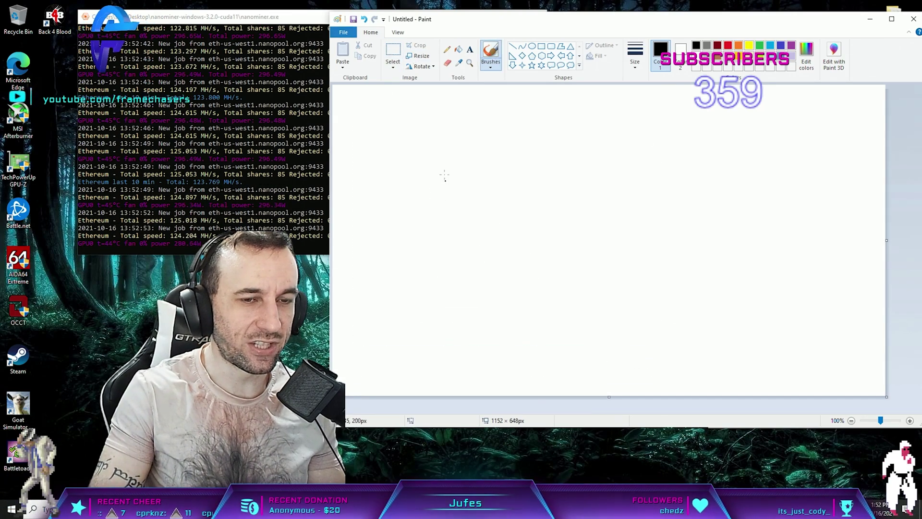
pyautogui.moveTo(444, 173)
pyautogui.mouseDown()
pyautogui.moveTo(452, 279)
pyautogui.moveTo(472, 295)
pyautogui.moveTo(578, 295)
pyautogui.mouseUp()
pyautogui.moveTo(658, 223)
pyautogui.mouseDown()
pyautogui.moveTo(657, 151)
pyautogui.moveTo(440, 163)
pyautogui.mouseUp()
# Draw a circle and spiral inside the box, then select and delete the spiral
pyautogui.moveTo(556, 207)
pyautogui.mouseDown()
pyautogui.moveTo(529, 239)
pyautogui.moveTo(574, 228)
pyautogui.mouseUp()
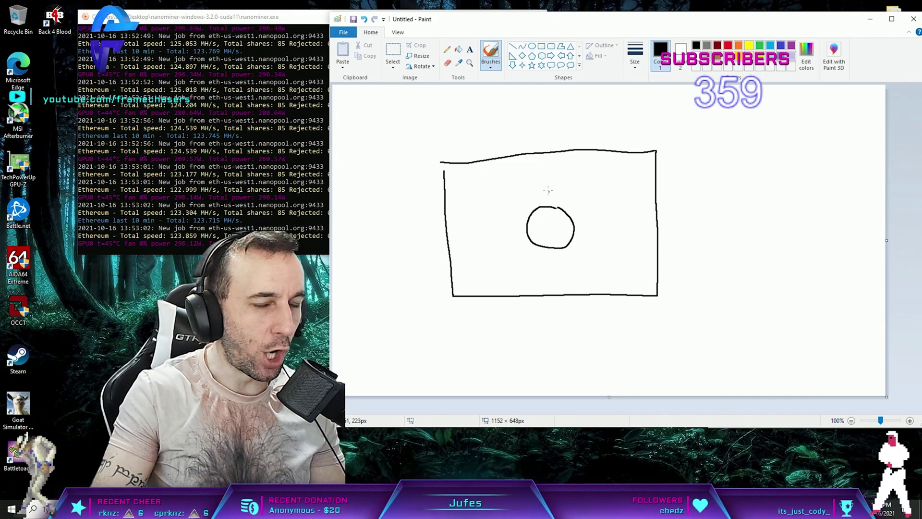
pyautogui.moveTo(551, 191); pyautogui.dragTo(518, 209)
pyautogui.moveTo(520, 251)
pyautogui.mouseDown()
pyautogui.moveTo(592, 260)
pyautogui.moveTo(614, 238)
pyautogui.moveTo(612, 215)
pyautogui.moveTo(576, 181)
pyautogui.moveTo(541, 178)
pyautogui.moveTo(489, 218)
pyautogui.mouseUp()
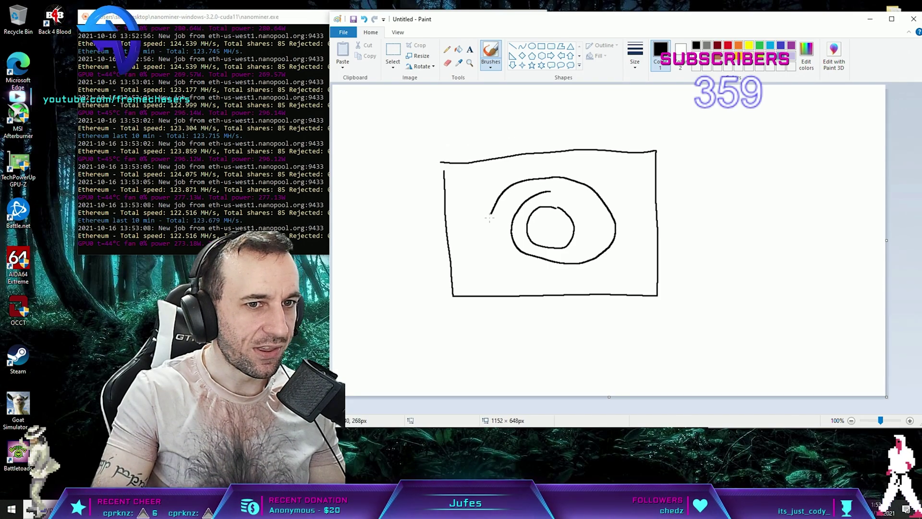
pyautogui.click(393, 53)
pyautogui.moveTo(478, 170); pyautogui.dragTo(622, 283)
pyautogui.press('Delete')
pyautogui.click(491, 53)
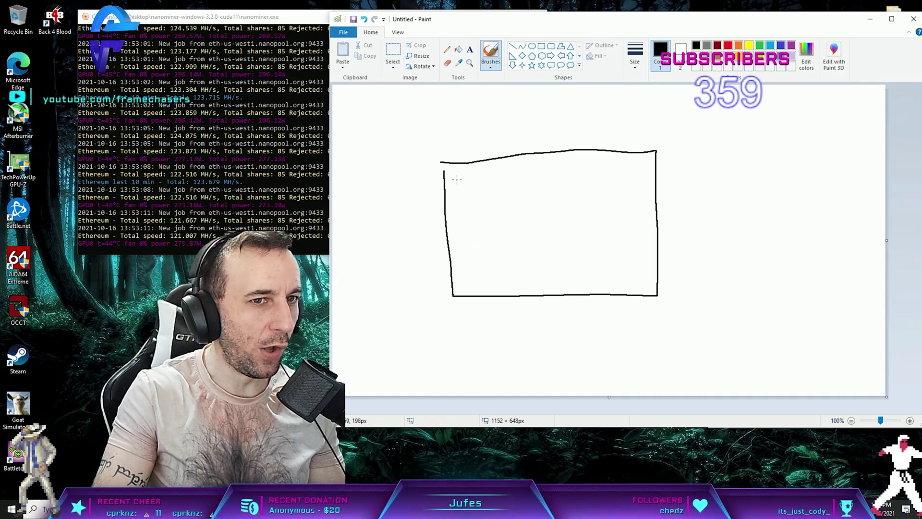
# Undo a stray loop, then draw a wavy arc and two nested ovals inside the rectangle
pyautogui.moveTo(472, 148)
pyautogui.mouseDown()
pyautogui.moveTo(411, 144)
pyautogui.moveTo(908, 248)
pyautogui.moveTo(436, 132)
pyautogui.mouseUp()
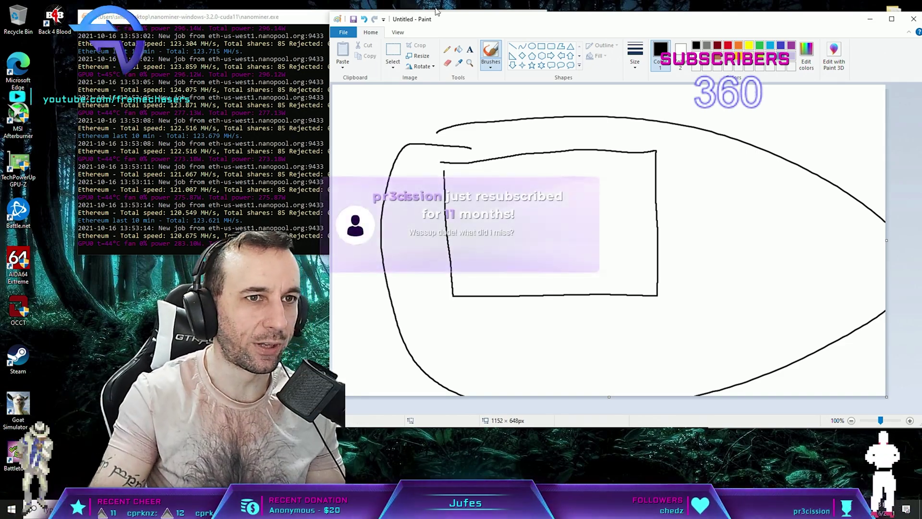
pyautogui.hotkey('ctrl', 'z')
pyautogui.hotkey('ctrl', 'z')
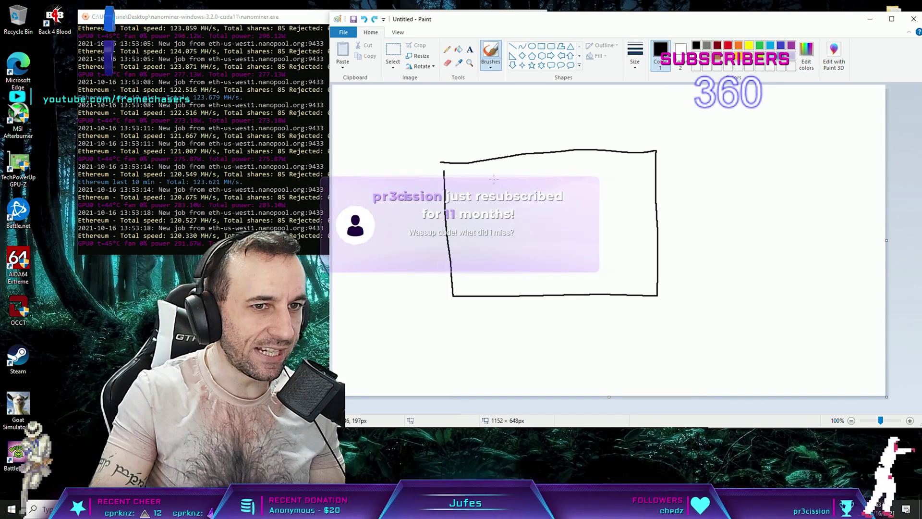
pyautogui.moveTo(495, 179); pyautogui.dragTo(502, 272)
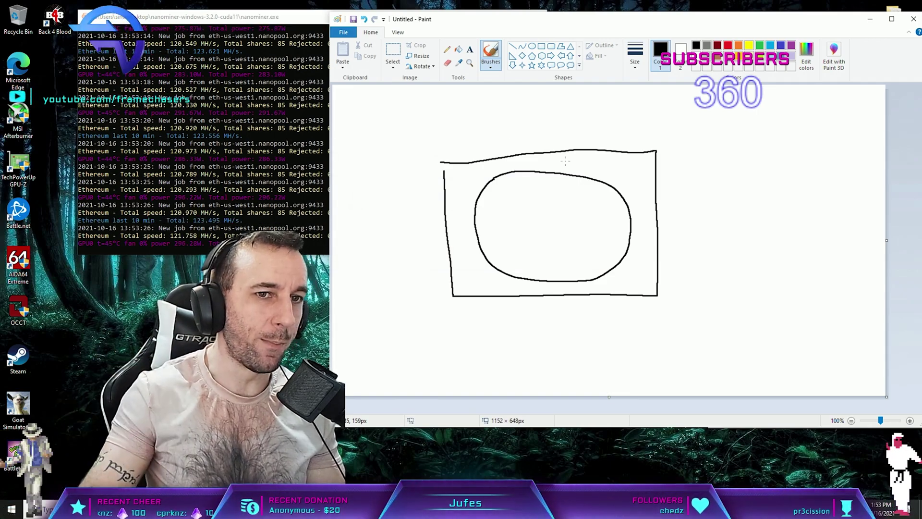
pyautogui.moveTo(567, 160)
pyautogui.mouseDown()
pyautogui.moveTo(478, 171)
pyautogui.moveTo(464, 243)
pyautogui.moveTo(471, 260)
pyautogui.moveTo(627, 287)
pyautogui.moveTo(643, 206)
pyautogui.moveTo(591, 166)
pyautogui.moveTo(563, 162)
pyautogui.mouseUp()
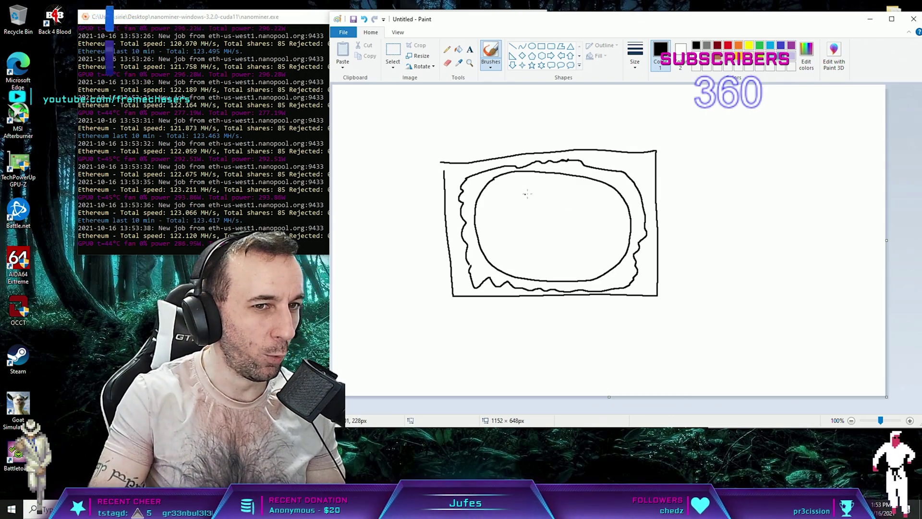
pyautogui.moveTo(501, 186)
pyautogui.mouseDown()
pyautogui.moveTo(493, 214)
pyautogui.moveTo(522, 256)
pyautogui.moveTo(601, 253)
pyautogui.moveTo(605, 210)
pyautogui.moveTo(501, 194)
pyautogui.mouseUp()
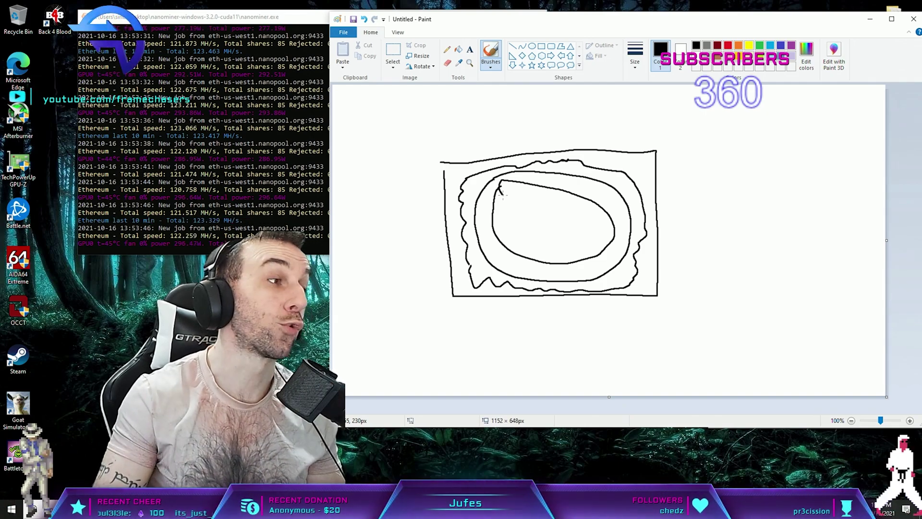
pyautogui.click(397, 55)
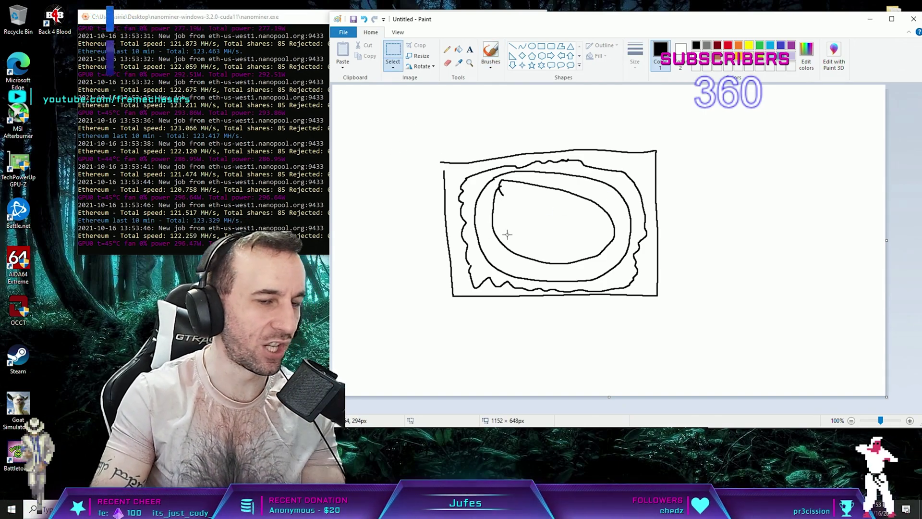
pyautogui.moveTo(389, 108); pyautogui.dragTo(740, 336)
pyautogui.press('Delete')
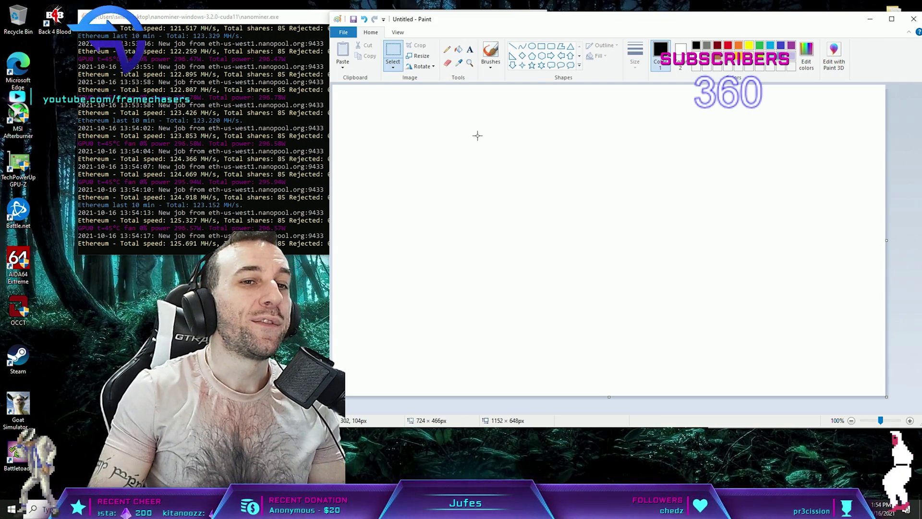
pyautogui.click(491, 56)
pyautogui.moveTo(450, 175)
pyautogui.mouseDown()
pyautogui.moveTo(449, 196)
pyautogui.moveTo(641, 206)
pyautogui.moveTo(665, 183)
pyautogui.moveTo(456, 168)
pyautogui.mouseUp()
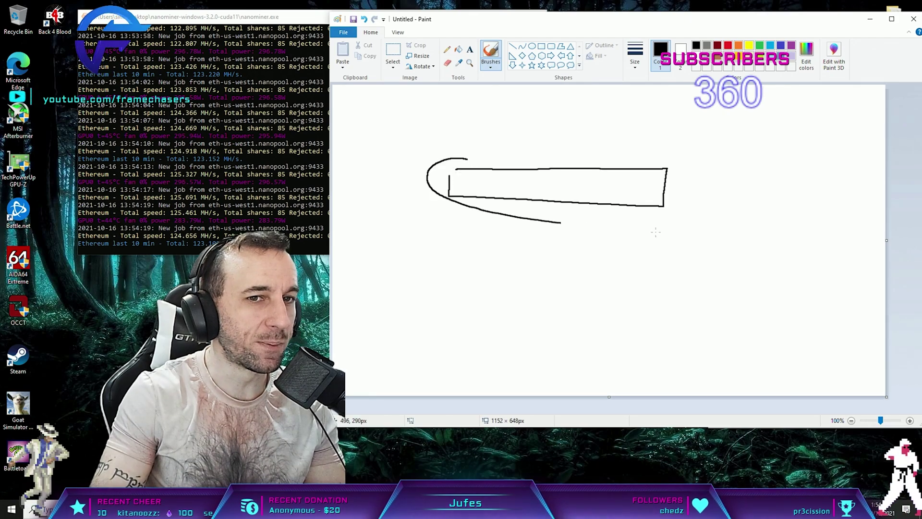
pyautogui.moveTo(614, 228); pyautogui.dragTo(441, 152)
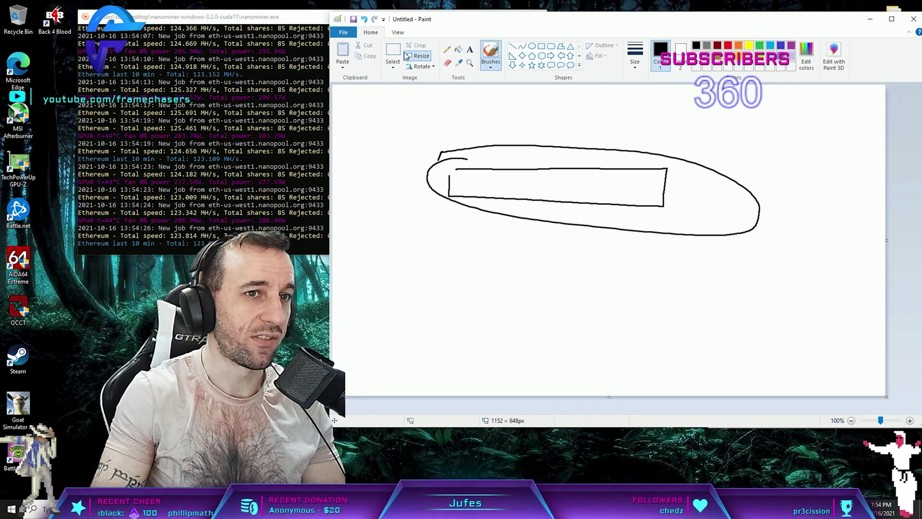
pyautogui.click(419, 55)
pyautogui.click(449, 233)
pyautogui.click(392, 51)
pyautogui.moveTo(391, 107)
pyautogui.mouseDown()
pyautogui.moveTo(650, 243)
pyautogui.moveTo(847, 302)
pyautogui.mouseUp()
pyautogui.press('Delete')
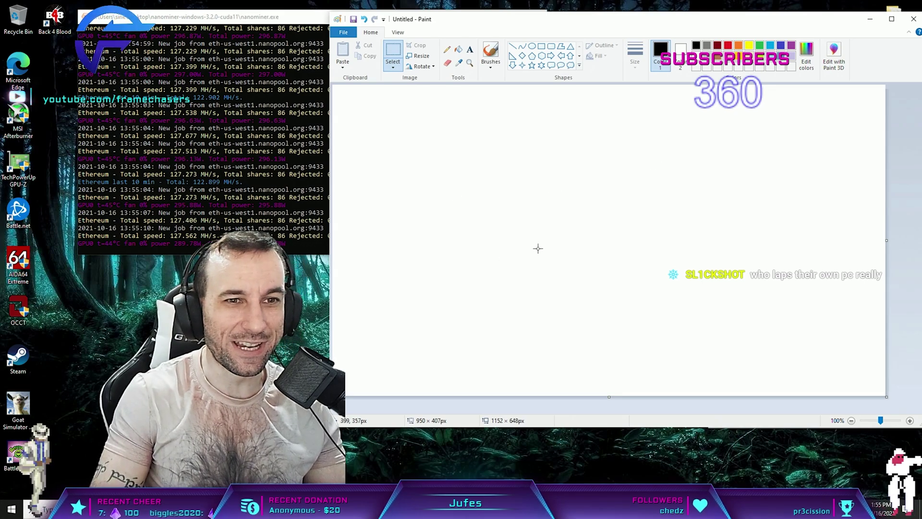
# Brush a black stepped line with a small bracket below it
pyautogui.click(490, 52)
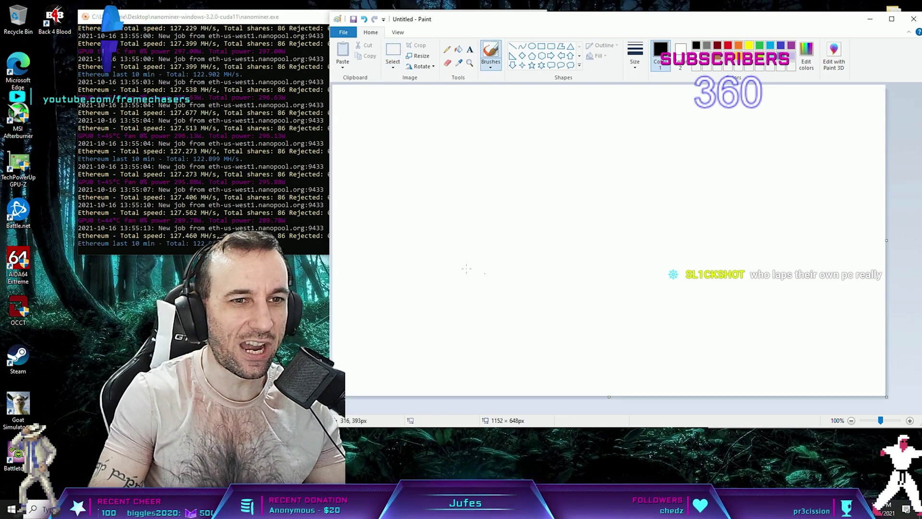
pyautogui.moveTo(454, 263); pyautogui.dragTo(466, 264)
pyautogui.moveTo(550, 239)
pyautogui.mouseDown()
pyautogui.moveTo(603, 239)
pyautogui.moveTo(603, 259)
pyautogui.moveTo(658, 259)
pyautogui.mouseUp()
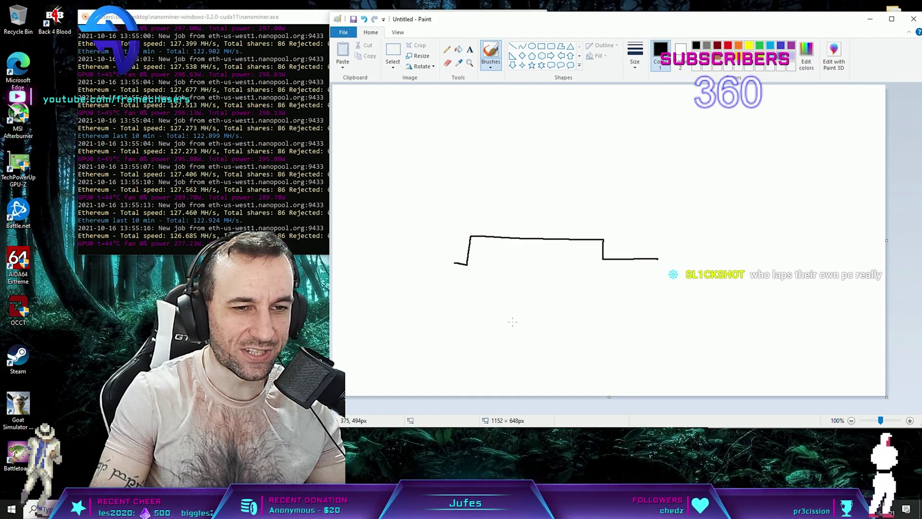
pyautogui.moveTo(513, 321)
pyautogui.mouseDown()
pyautogui.moveTo(552, 314)
pyautogui.moveTo(553, 323)
pyautogui.mouseUp()
# Add a light-blue box and oval, then a red looping squiggle inside the oval
pyautogui.click(770, 46)
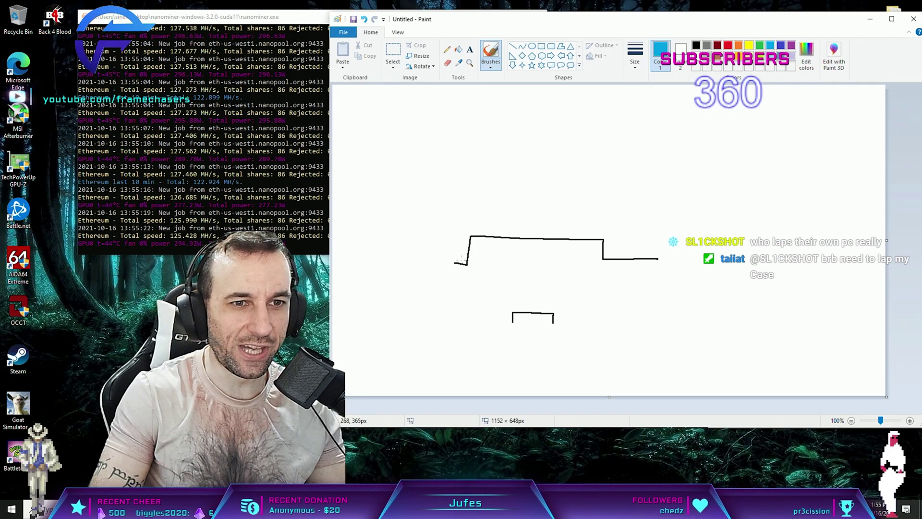
pyautogui.moveTo(510, 238)
pyautogui.mouseDown()
pyautogui.moveTo(513, 312)
pyautogui.moveTo(553, 314)
pyautogui.moveTo(549, 238)
pyautogui.mouseUp()
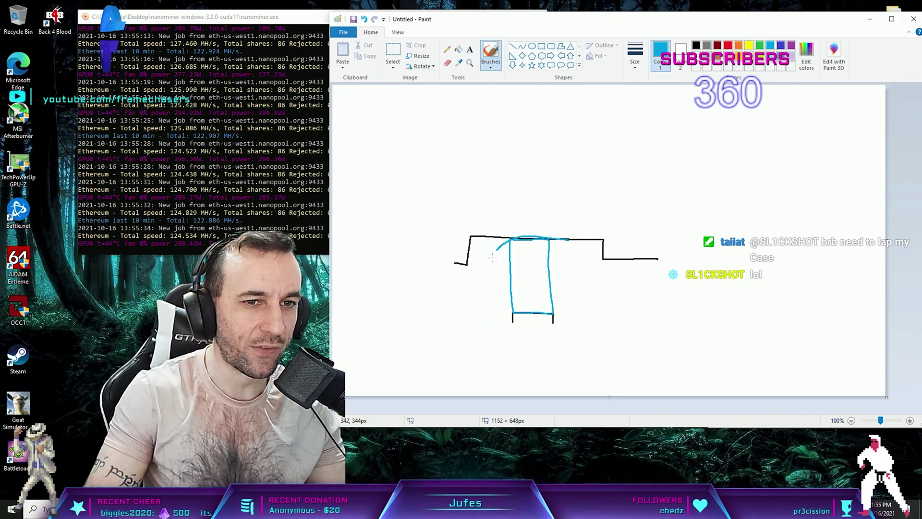
pyautogui.moveTo(569, 238); pyautogui.dragTo(578, 267)
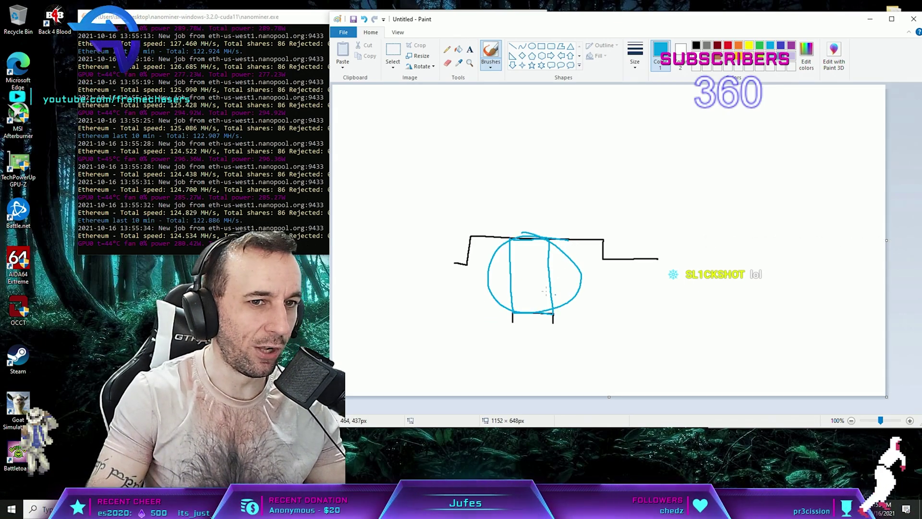
pyautogui.click(729, 45)
pyautogui.click(520, 322)
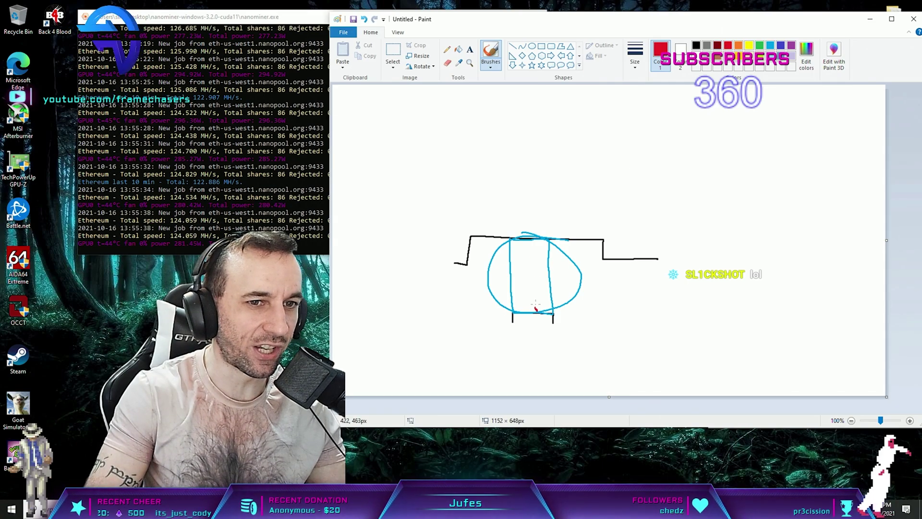
pyautogui.moveTo(523, 251)
pyautogui.mouseDown()
pyautogui.moveTo(528, 300)
pyautogui.moveTo(533, 248)
pyautogui.mouseUp()
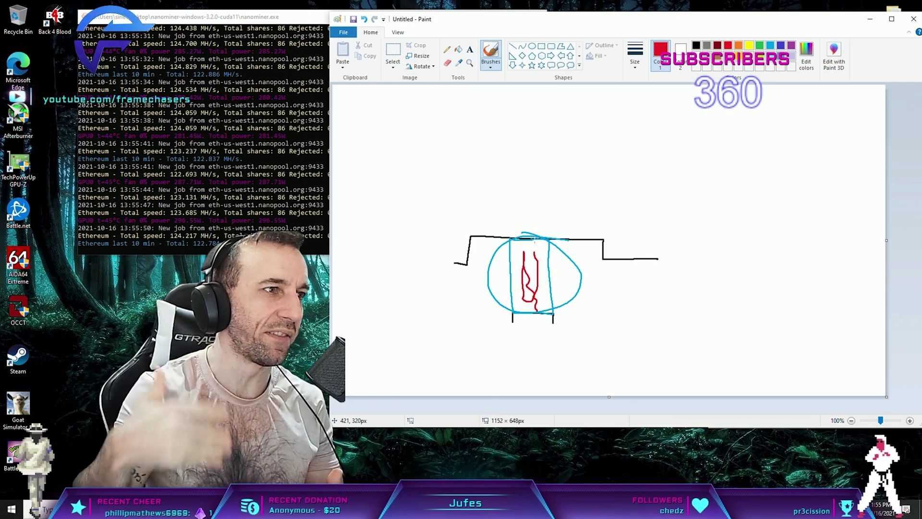
# Launch Notepad over Paint and set its font size to 24
pyautogui.press('super+s')
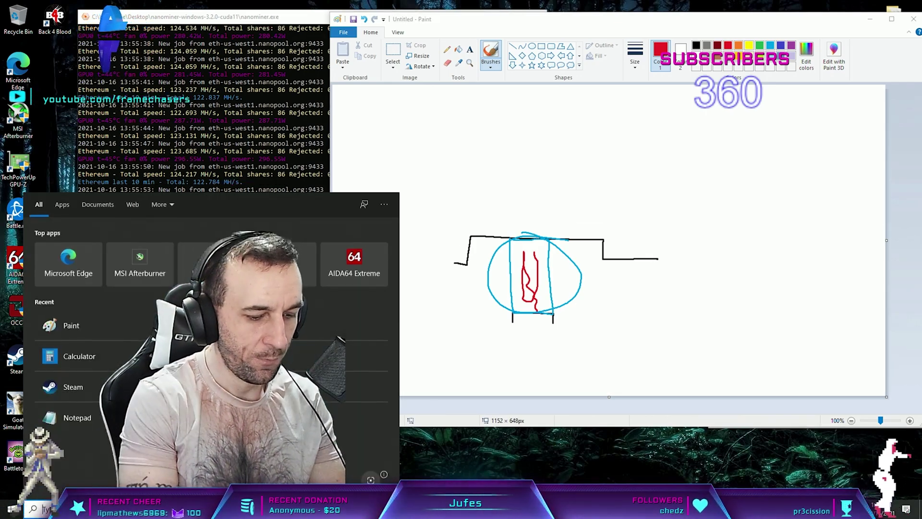
pyautogui.write('notepa')
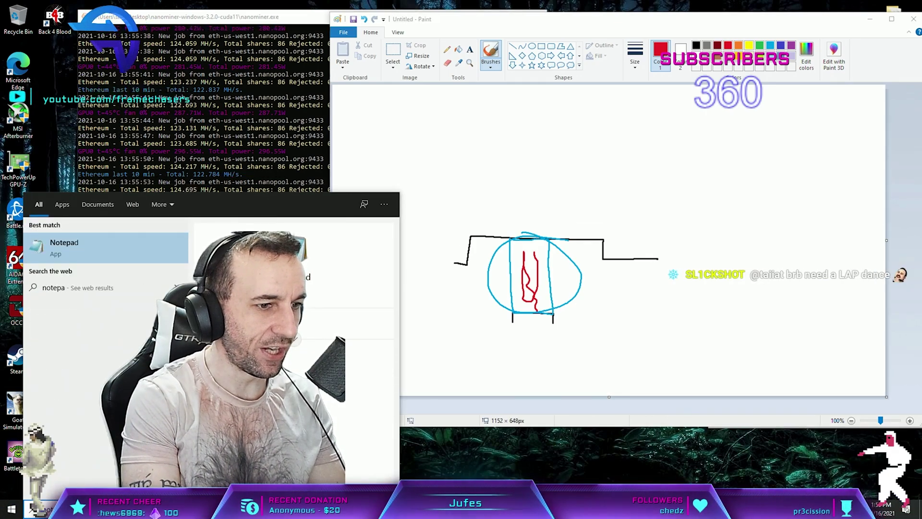
pyautogui.press('Return')
pyautogui.moveTo(180, 53); pyautogui.dragTo(433, 68)
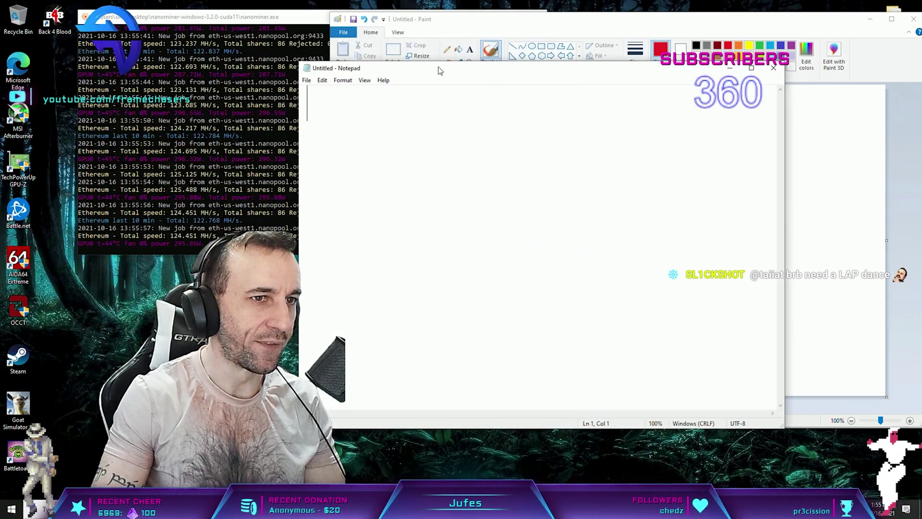
pyautogui.click(343, 80)
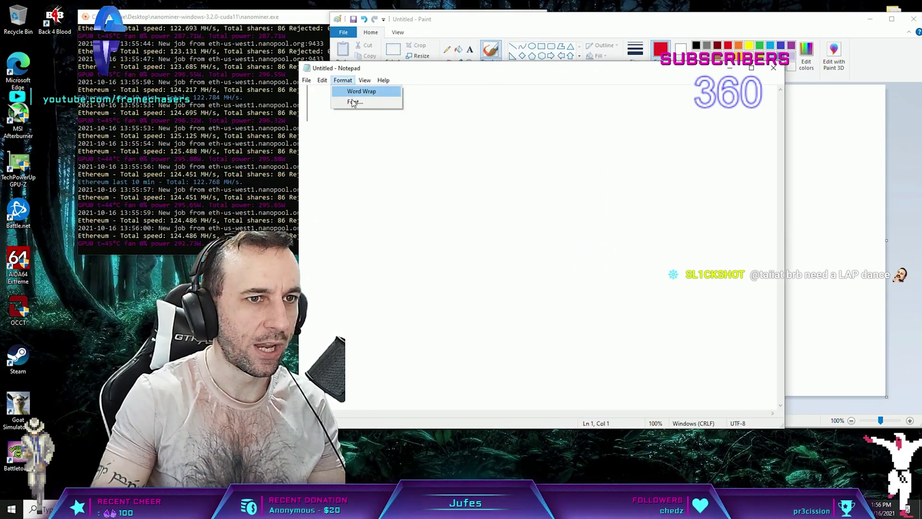
pyautogui.click(351, 102)
pyautogui.click(495, 199)
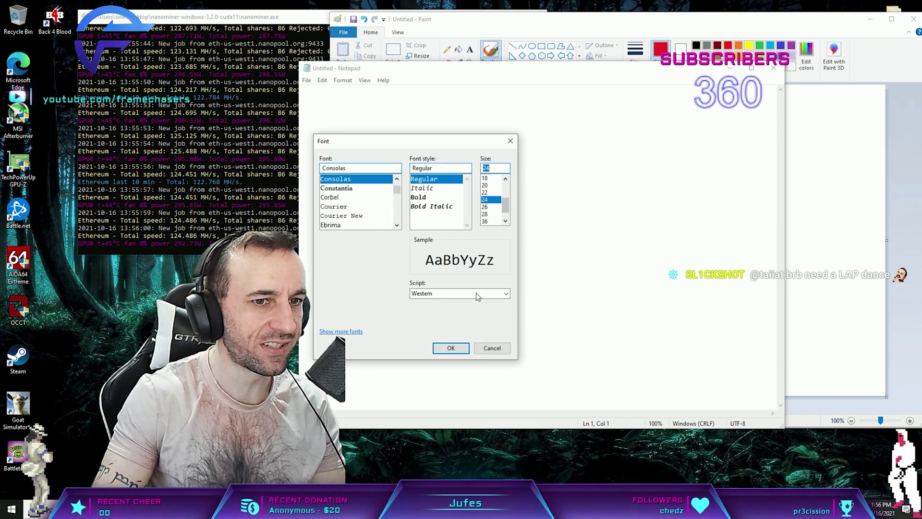
pyautogui.click(451, 348)
# Type the list items '1) pump speed' and '2) therma'
pyautogui.write('1')
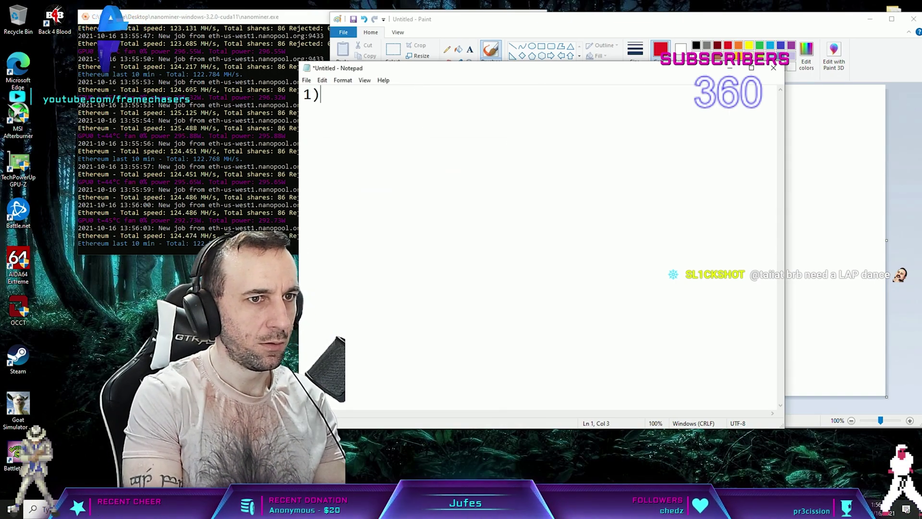
pyautogui.write(') pump spe')
pyautogui.press('BackSpace')
pyautogui.write('peed')
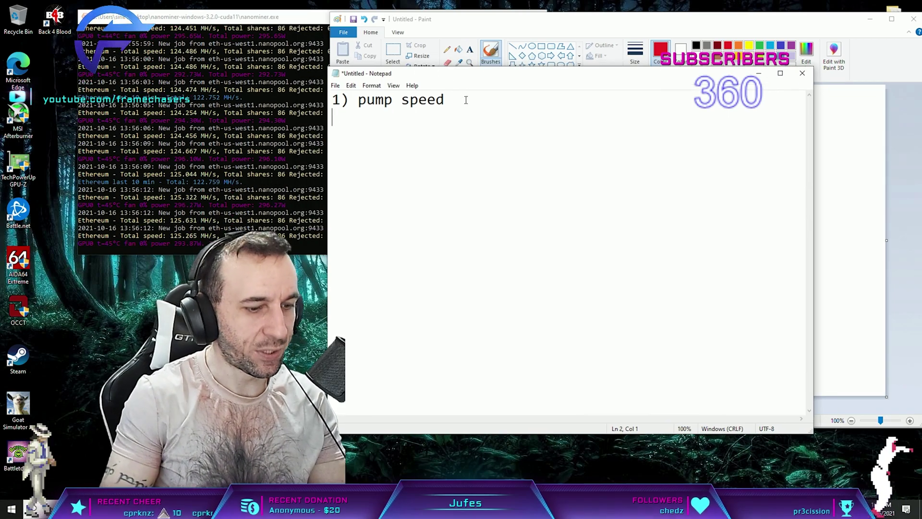
pyautogui.write('2) thermal paste')
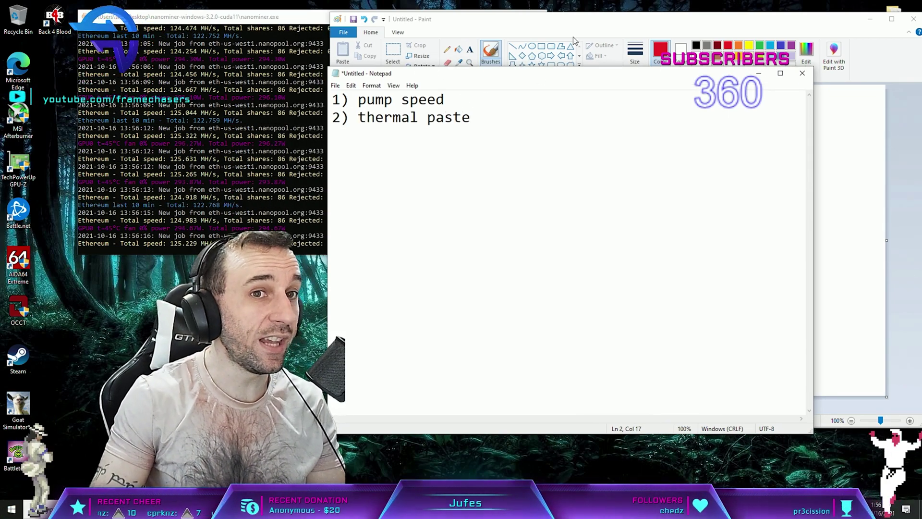
# Back in Paint, select the whole sketch and delete it
pyautogui.hotkey('alt', 'Tab')
pyautogui.click(392, 57)
pyautogui.moveTo(436, 213)
pyautogui.mouseDown()
pyautogui.moveTo(621, 340)
pyautogui.moveTo(768, 377)
pyautogui.mouseUp()
pyautogui.press('Delete')
pyautogui.click(491, 55)
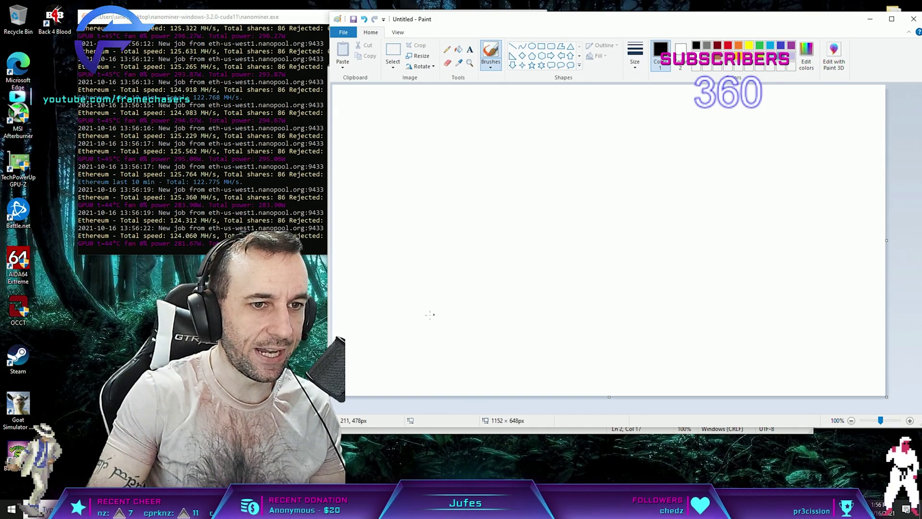
# Draw a black arch and flat bar, blue droplets on the arch, and red arrows and curve
pyautogui.moveTo(427, 300)
pyautogui.mouseDown()
pyautogui.moveTo(455, 299)
pyautogui.moveTo(428, 299)
pyautogui.moveTo(456, 298)
pyautogui.moveTo(501, 275)
pyautogui.moveTo(543, 273)
pyautogui.moveTo(626, 296)
pyautogui.moveTo(630, 330)
pyautogui.mouseUp()
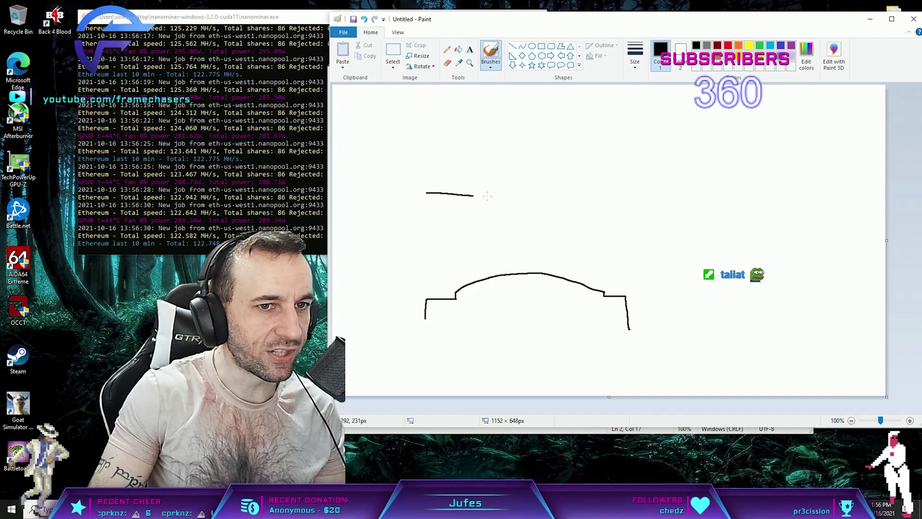
pyautogui.moveTo(643, 195)
pyautogui.mouseDown()
pyautogui.moveTo(581, 178)
pyautogui.moveTo(429, 183)
pyautogui.mouseUp()
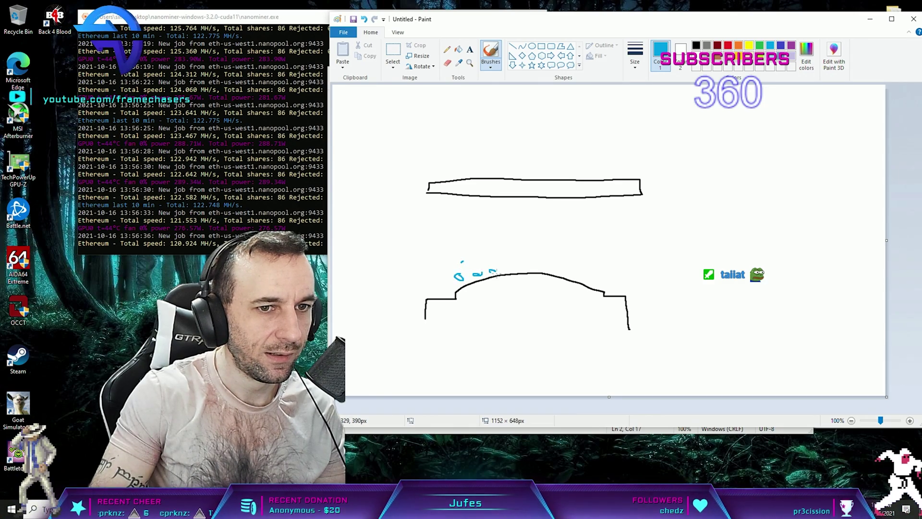
pyautogui.moveTo(500, 274)
pyautogui.mouseDown()
pyautogui.moveTo(545, 263)
pyautogui.moveTo(580, 274)
pyautogui.mouseUp()
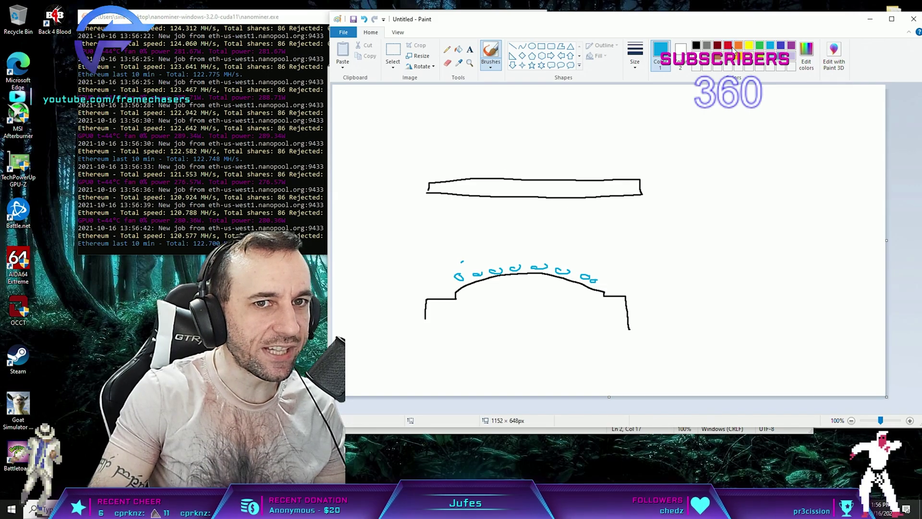
pyautogui.click(728, 45)
pyautogui.moveTo(465, 317); pyautogui.dragTo(496, 289)
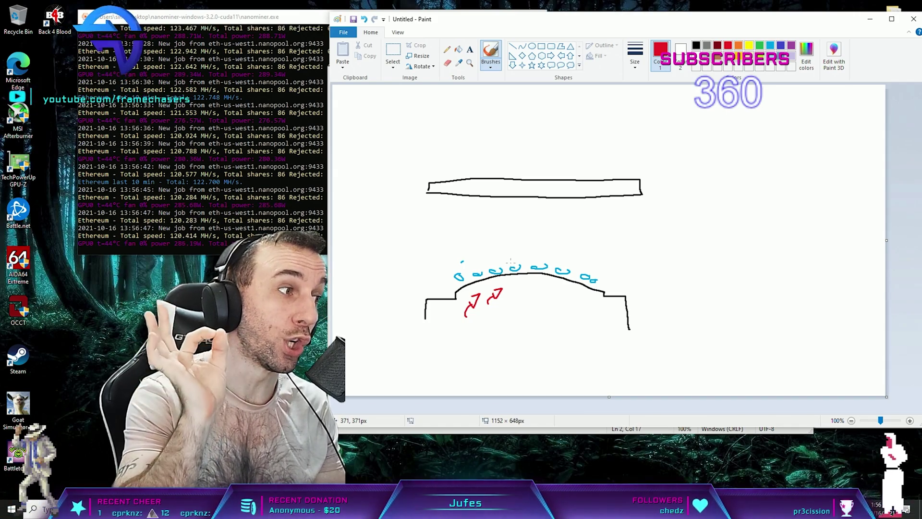
pyautogui.moveTo(495, 277)
pyautogui.mouseDown()
pyautogui.moveTo(497, 247)
pyautogui.moveTo(474, 237)
pyautogui.mouseUp()
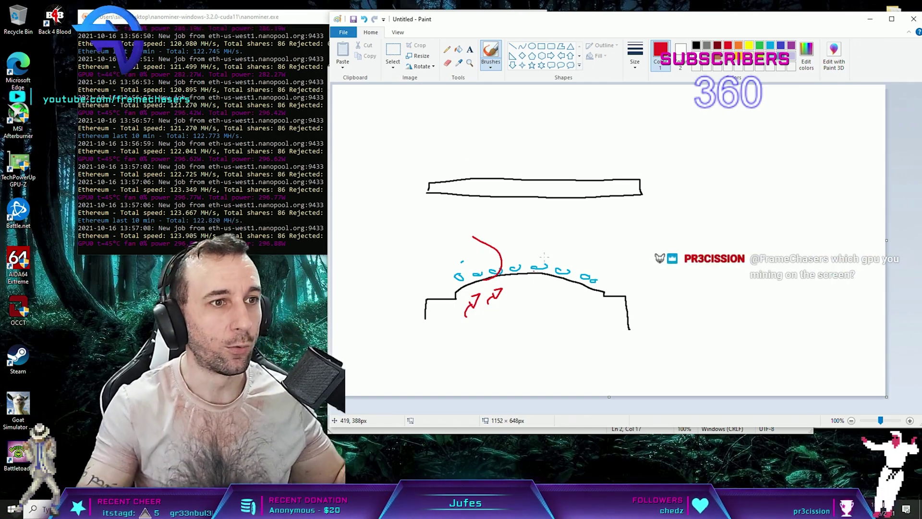
# Append '/ liquid metal' to item 2, start item '3)', and select parts of the list
pyautogui.press('super+Down')
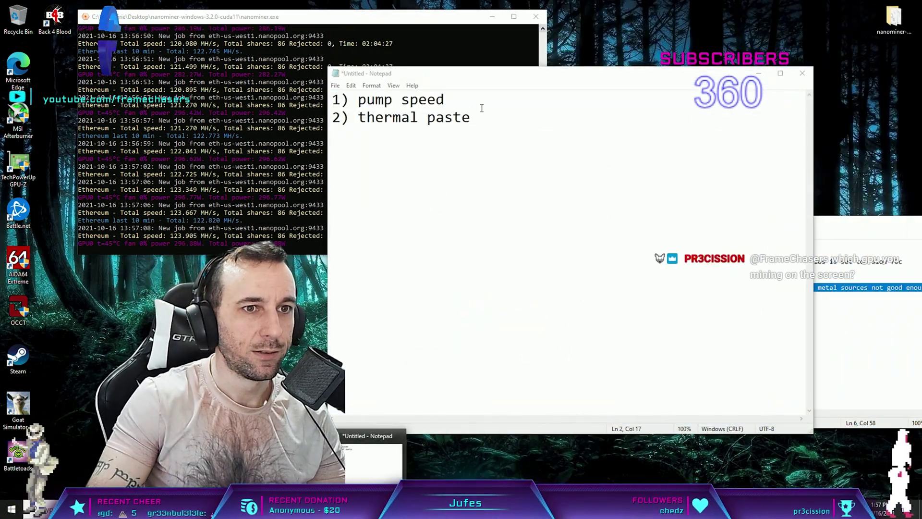
pyautogui.write('/ liquid metal')
pyautogui.press('Return')
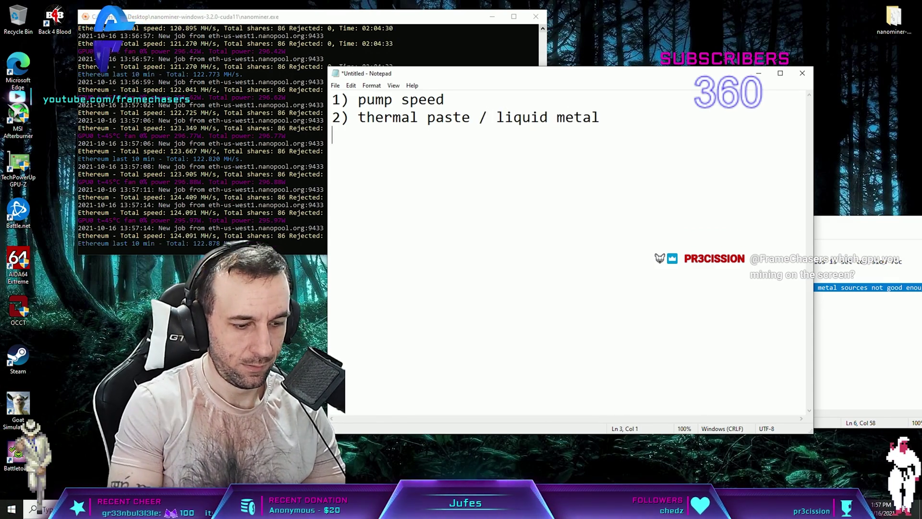
pyautogui.write('3) lap')
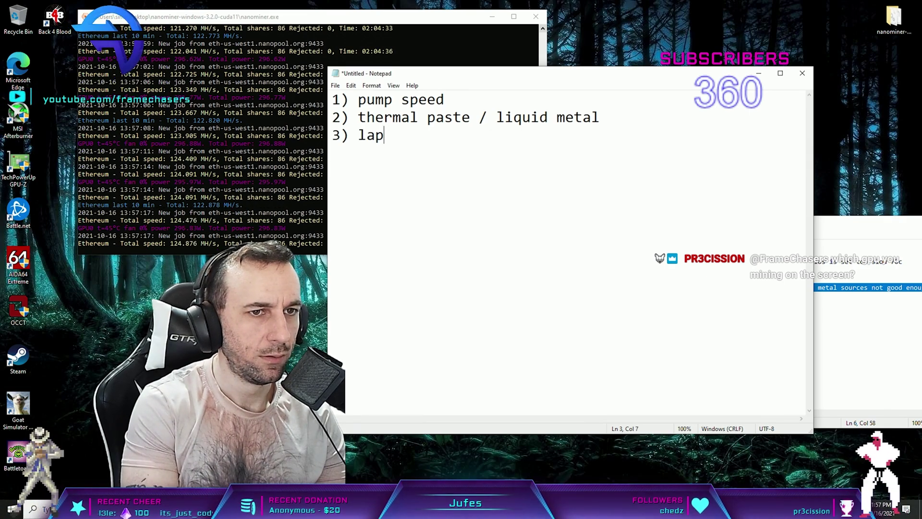
pyautogui.moveTo(405, 142); pyautogui.dragTo(345, 99)
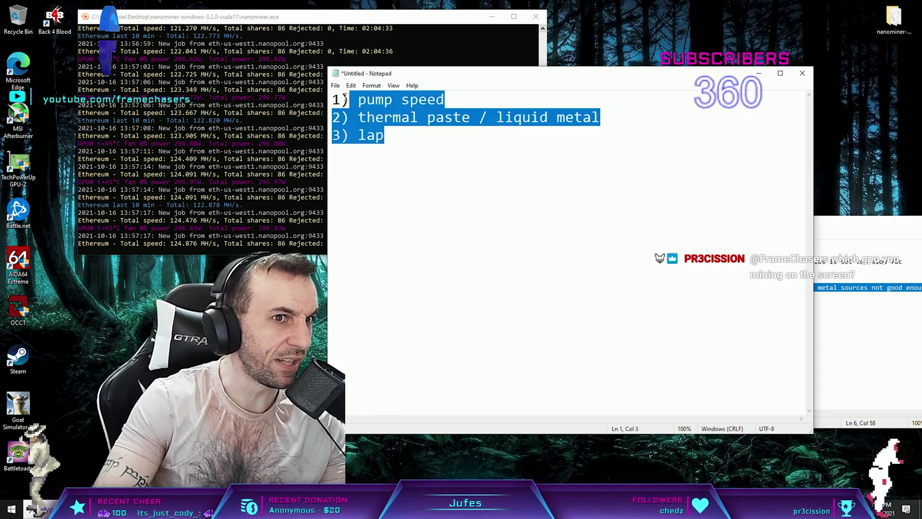
pyautogui.click(441, 138)
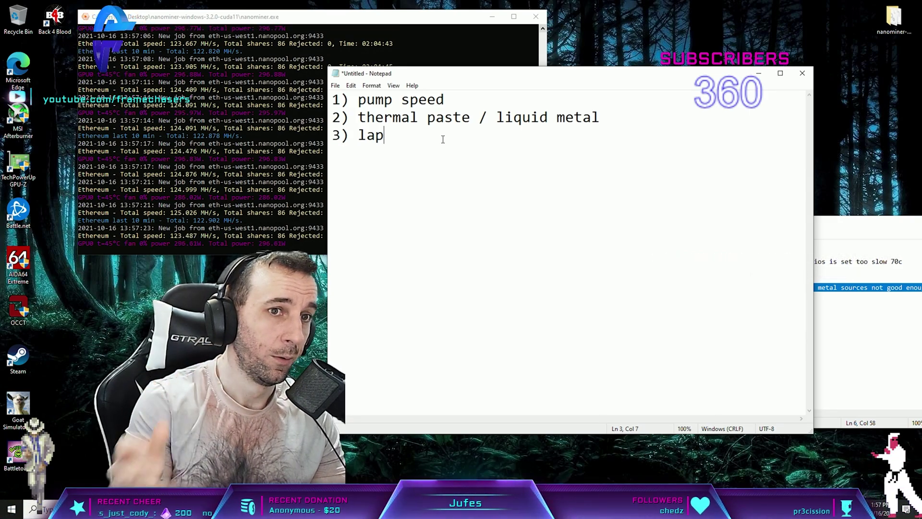
pyautogui.moveTo(601, 118); pyautogui.dragTo(332, 99)
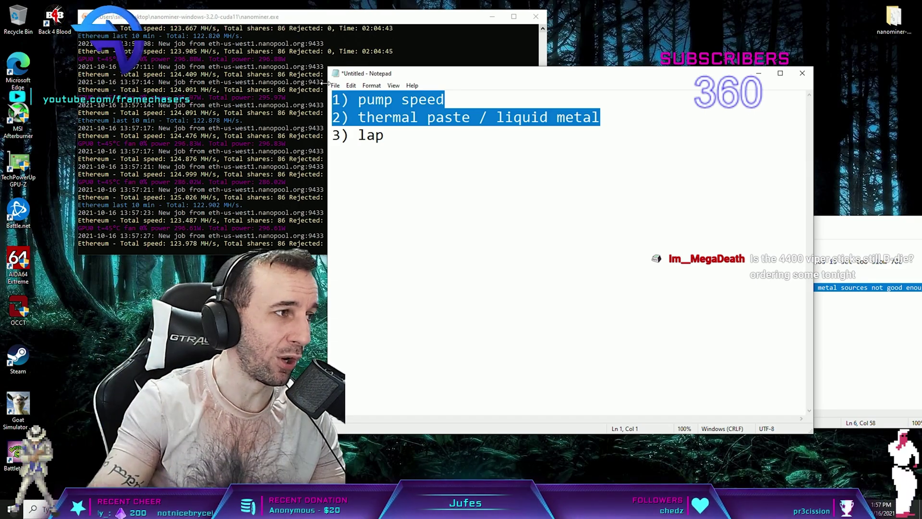
pyautogui.click(443, 140)
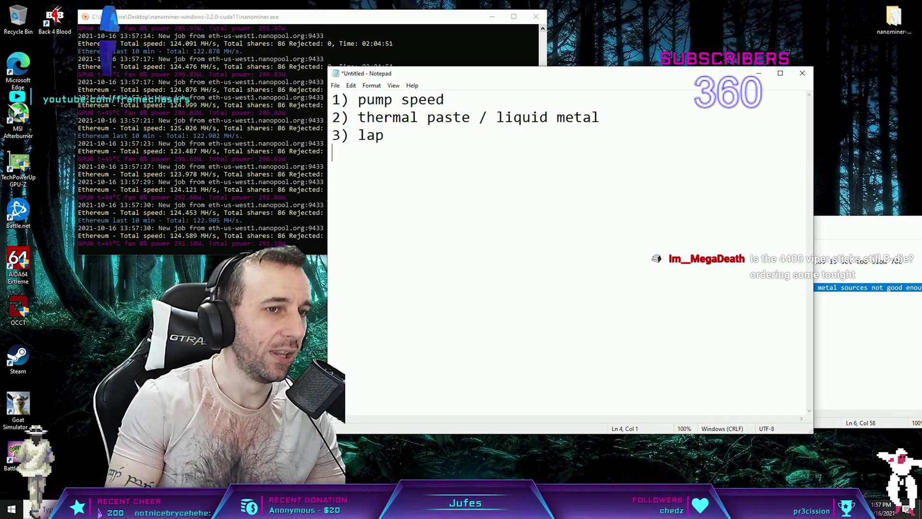
# Add '4) delid' to the list, select its text, and launch AIDA64 Extreme
pyautogui.write('4) delid')
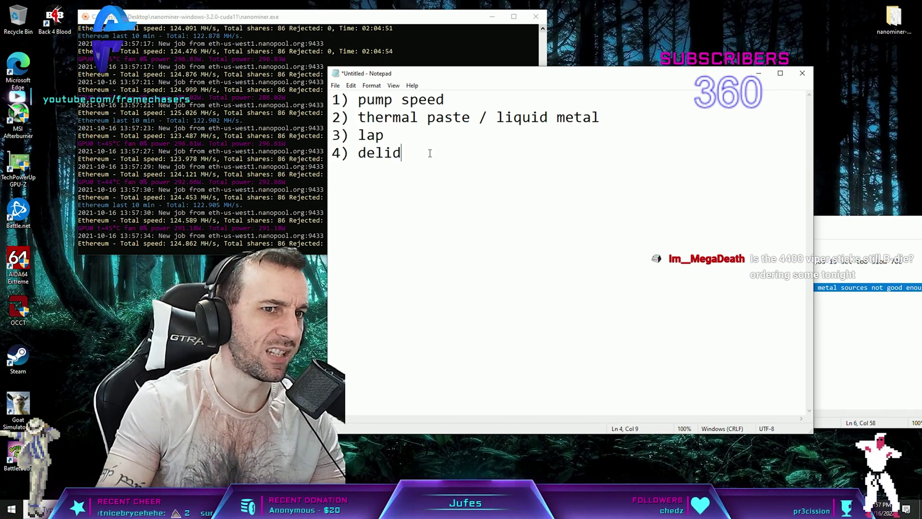
pyautogui.moveTo(427, 153)
pyautogui.mouseDown()
pyautogui.moveTo(333, 153)
pyautogui.moveTo(420, 150)
pyautogui.mouseUp()
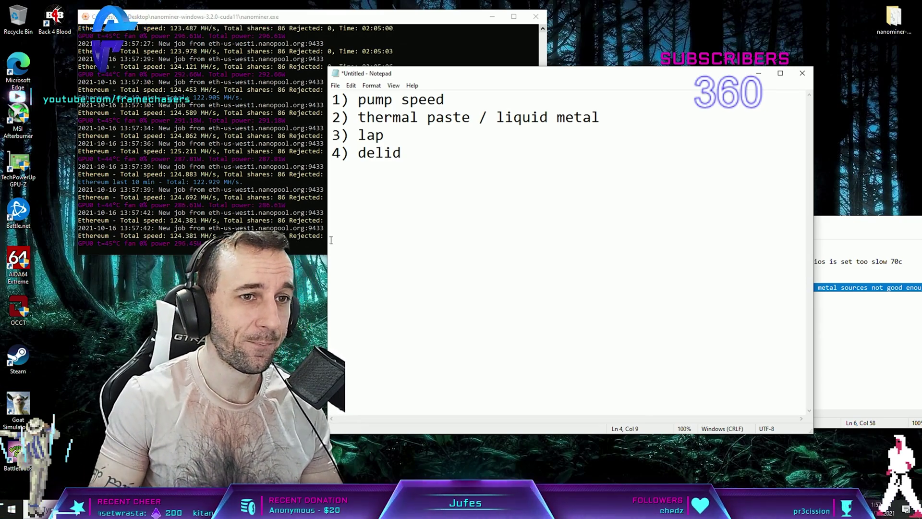
pyautogui.moveTo(403, 153); pyautogui.dragTo(359, 153)
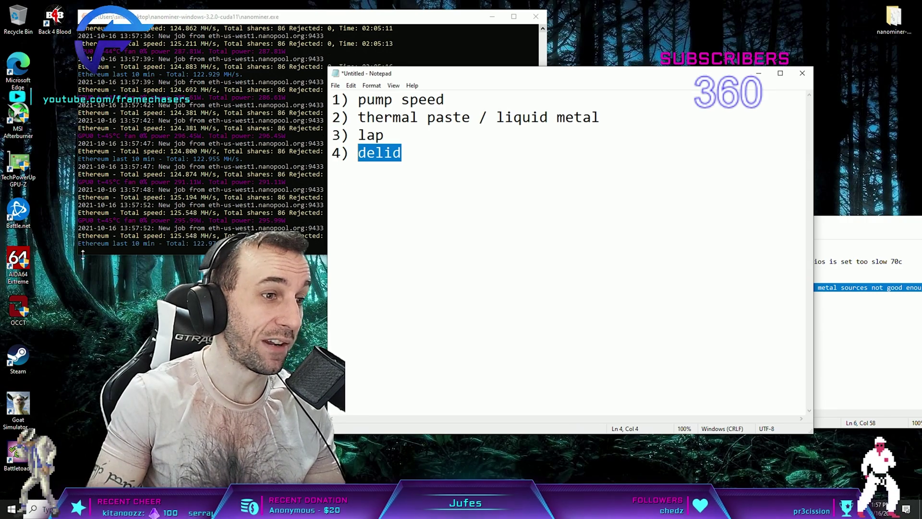
pyautogui.doubleClick(19, 262)
# Open AIDA64's sensor readings and start a System Stability Test stressing only the CPU
pyautogui.click(428, 323)
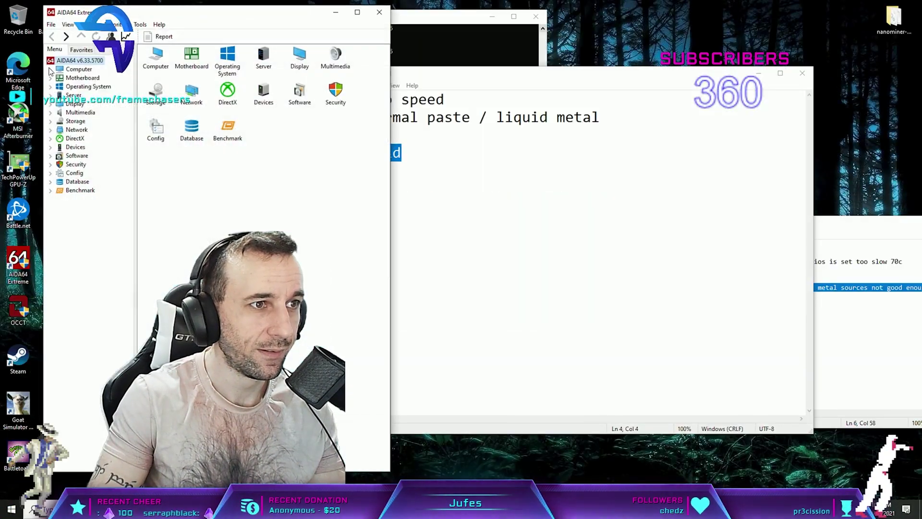
pyautogui.click(141, 24)
pyautogui.click(192, 76)
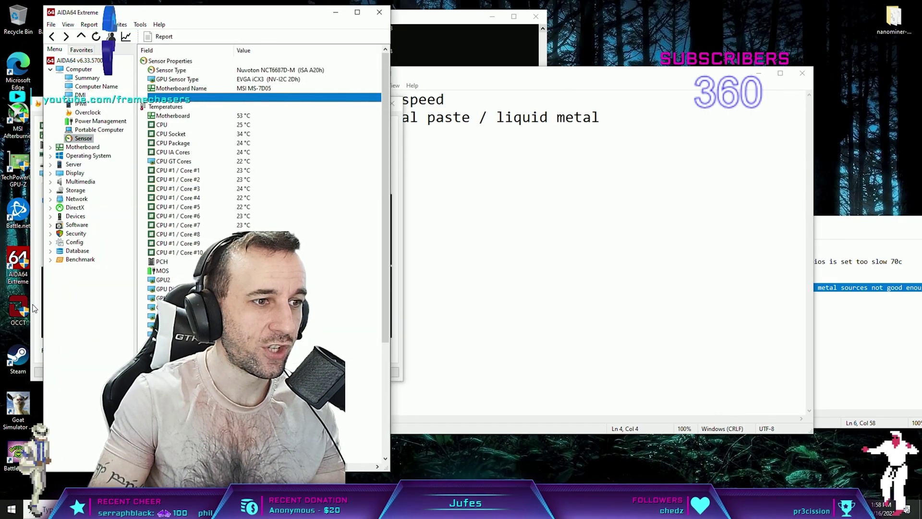
pyautogui.moveTo(173, 94); pyautogui.dragTo(664, 106)
pyautogui.click(556, 157)
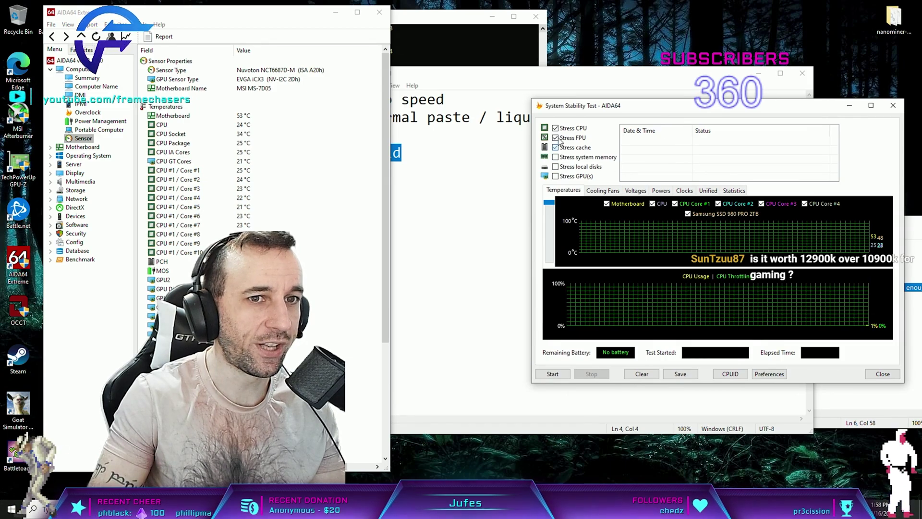
pyautogui.click(556, 147)
pyautogui.click(556, 137)
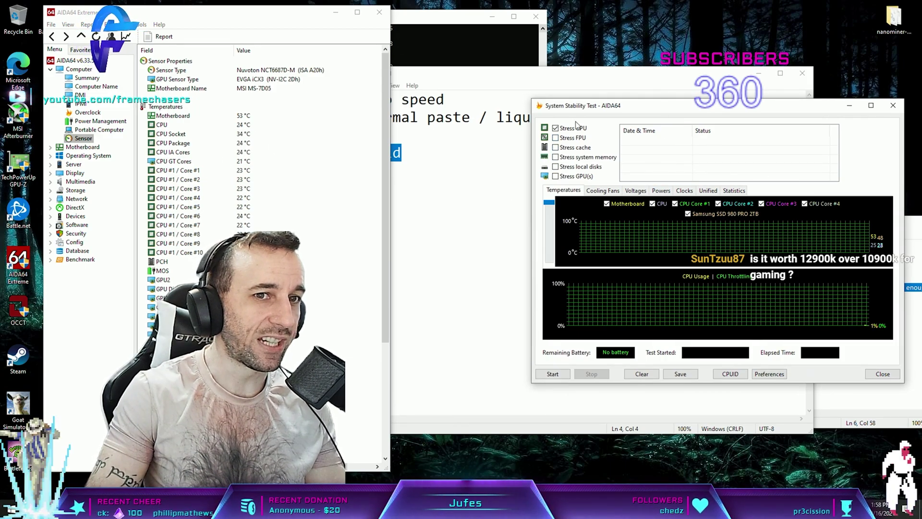
pyautogui.click(552, 373)
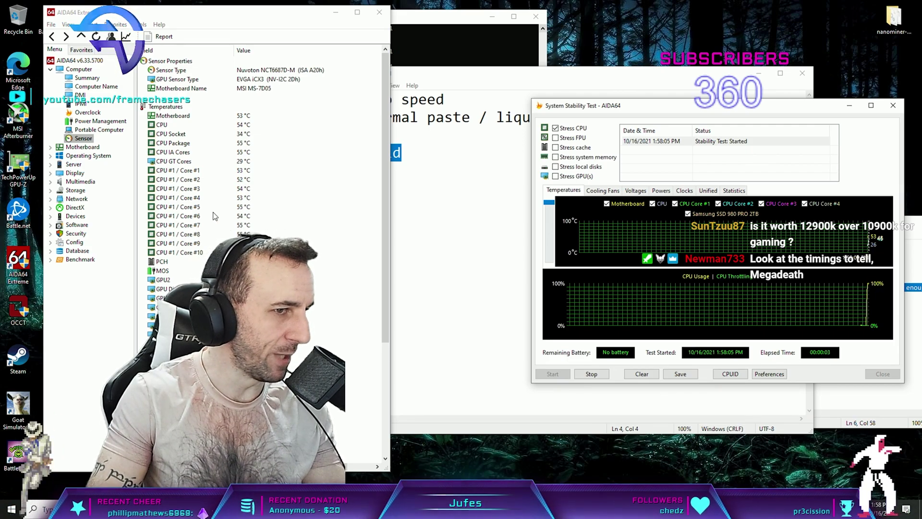
# Watch the core temperatures climb to about 68 °C, then stop the test
pyautogui.moveTo(205, 16); pyautogui.dragTo(320, 14)
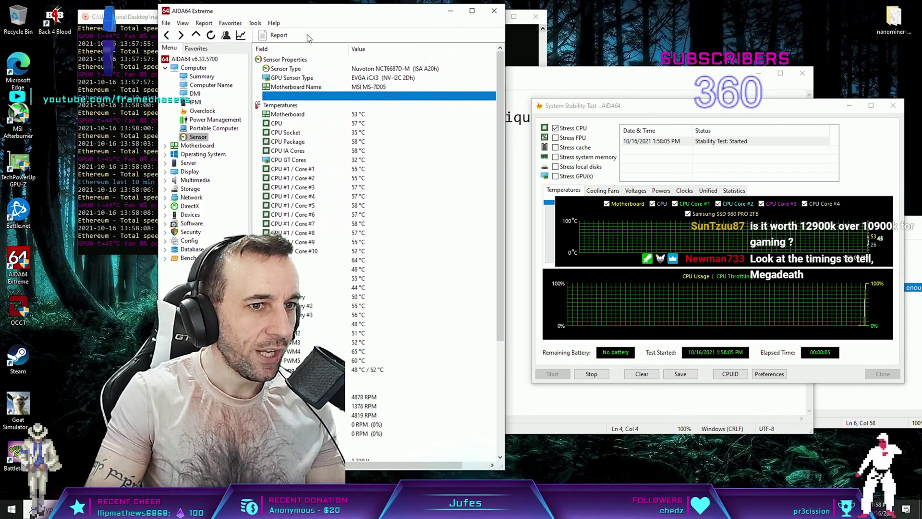
pyautogui.click(346, 225)
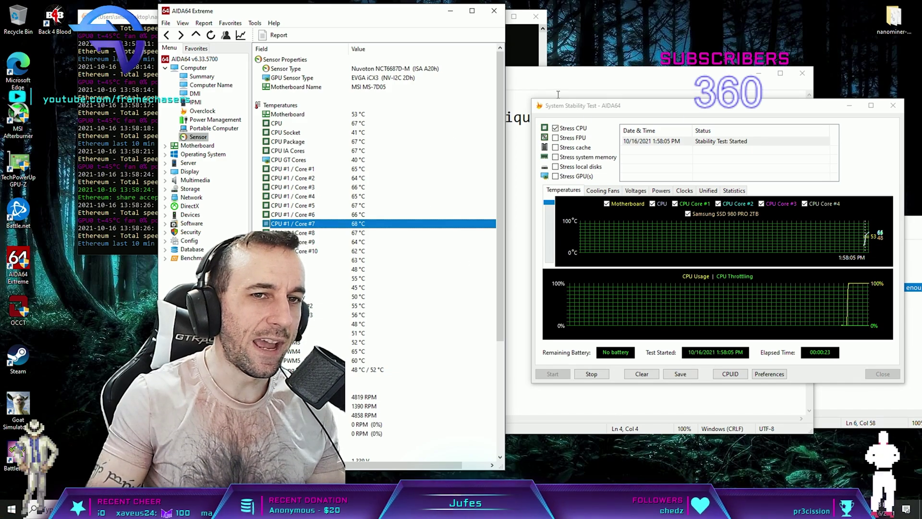
pyautogui.click(595, 380)
pyautogui.click(601, 386)
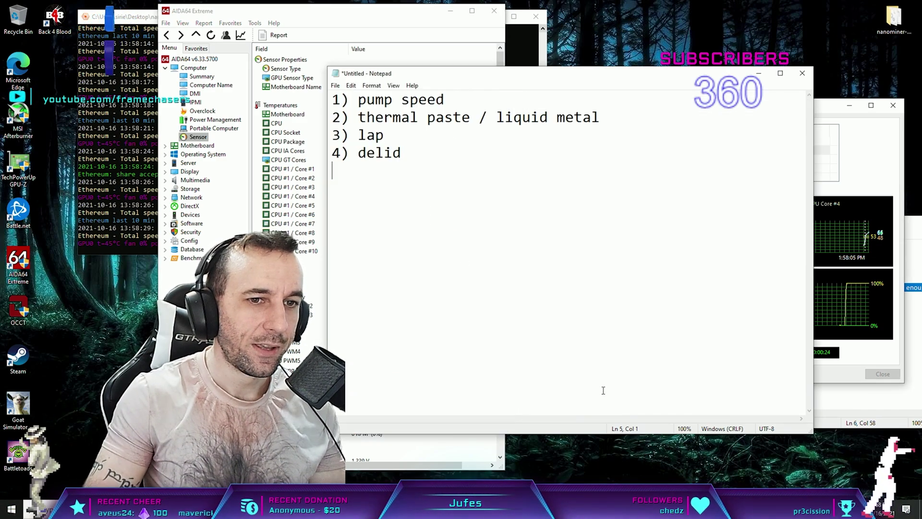
pyautogui.hotkey('alt', 'Tab')
# Erase the old sketch and set the brush colour to black
pyautogui.click(393, 53)
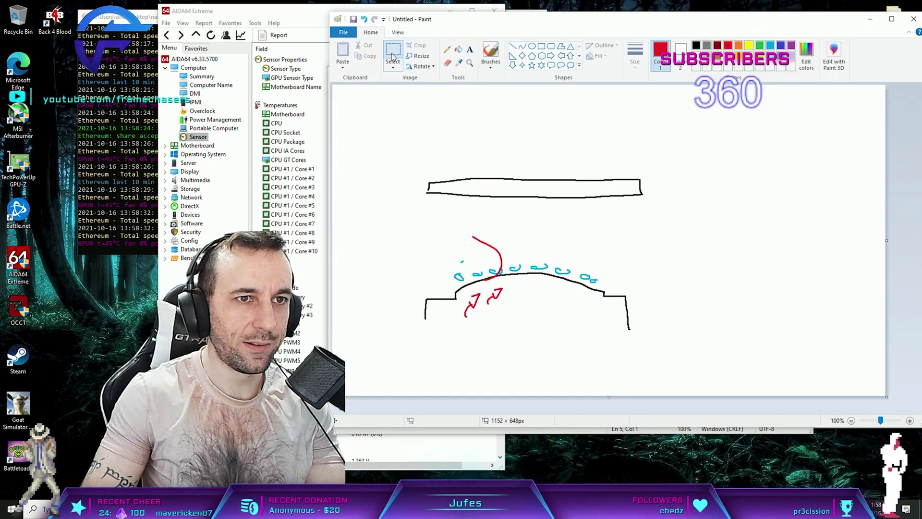
pyautogui.moveTo(337, 90); pyautogui.dragTo(670, 346)
pyautogui.press('Delete')
pyautogui.click(490, 53)
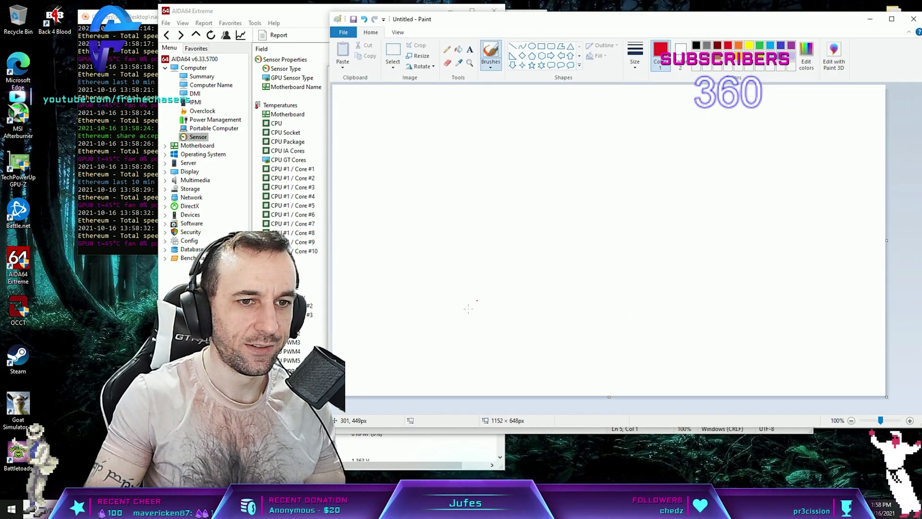
pyautogui.moveTo(406, 216); pyautogui.dragTo(433, 220)
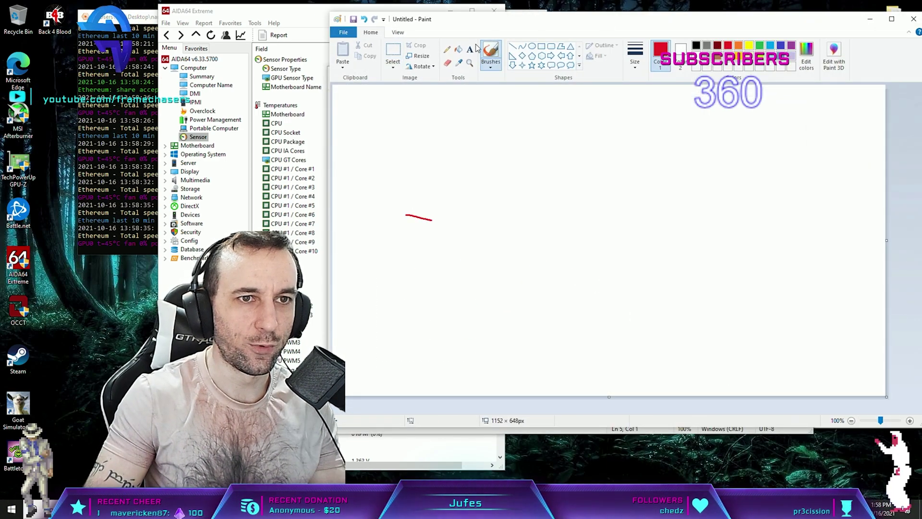
pyautogui.click(696, 45)
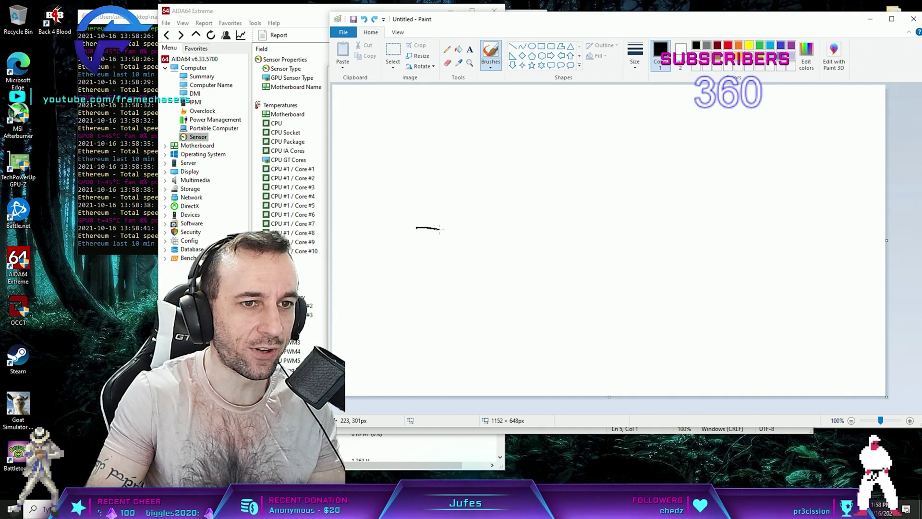
# Draw the black stepped dome outline with its side drops and a raised block below
pyautogui.moveTo(440, 229); pyautogui.dragTo(442, 221)
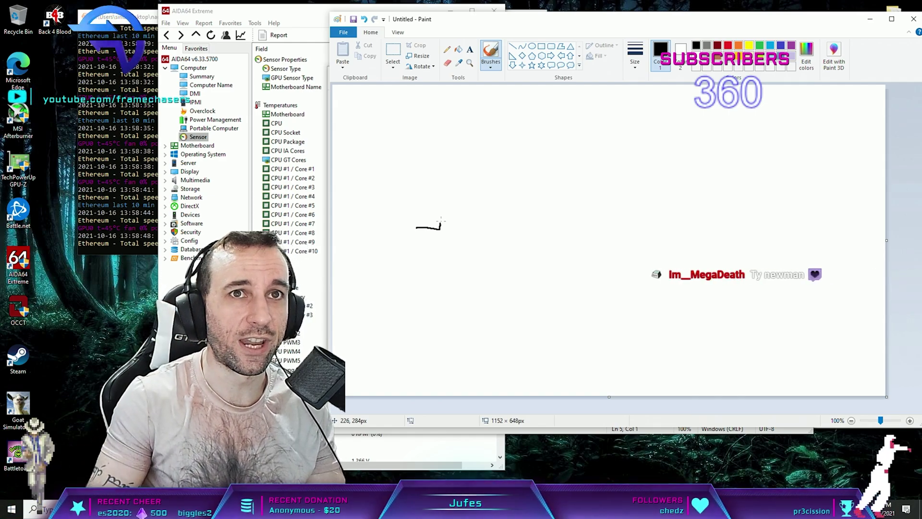
pyautogui.moveTo(440, 222); pyautogui.dragTo(480, 198)
pyautogui.moveTo(661, 232); pyautogui.dragTo(665, 248)
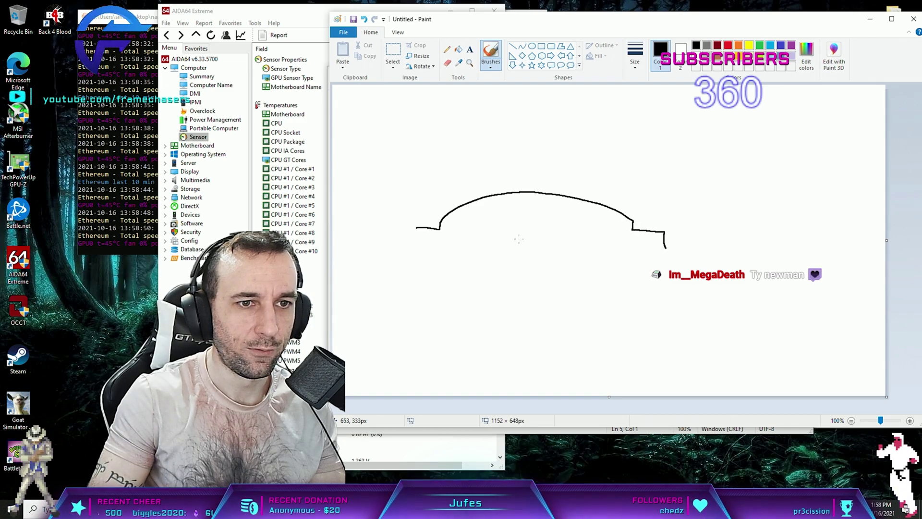
pyautogui.moveTo(417, 228); pyautogui.dragTo(413, 244)
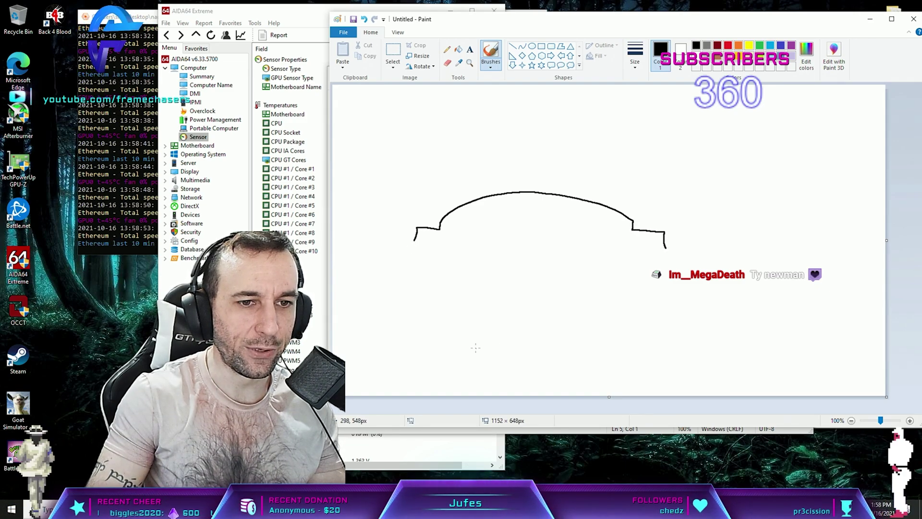
pyautogui.moveTo(482, 348)
pyautogui.mouseDown()
pyautogui.moveTo(488, 328)
pyautogui.moveTo(505, 326)
pyautogui.moveTo(554, 327)
pyautogui.moveTo(561, 345)
pyautogui.mouseUp()
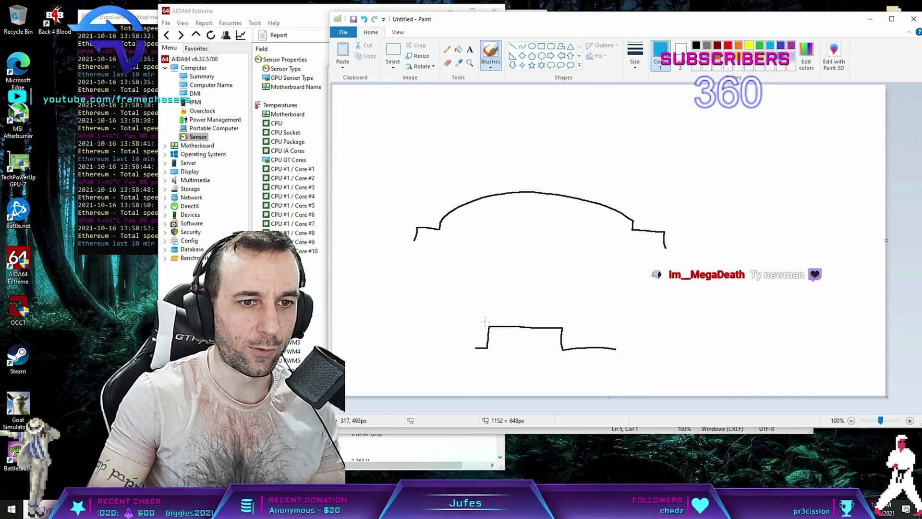
# Add two blue vertical lines and a small blue oval, then a red mark with a black blob
pyautogui.moveTo(489, 327); pyautogui.dragTo(490, 268)
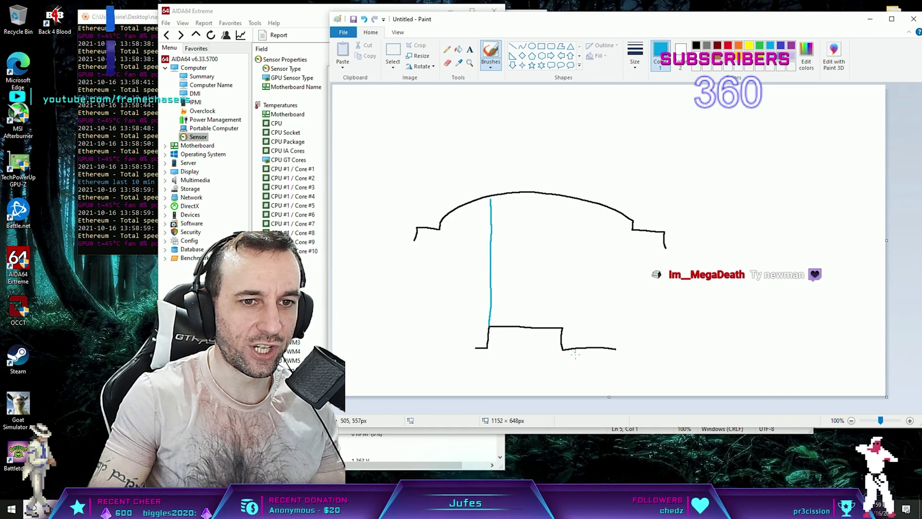
pyautogui.moveTo(565, 268); pyautogui.dragTo(570, 204)
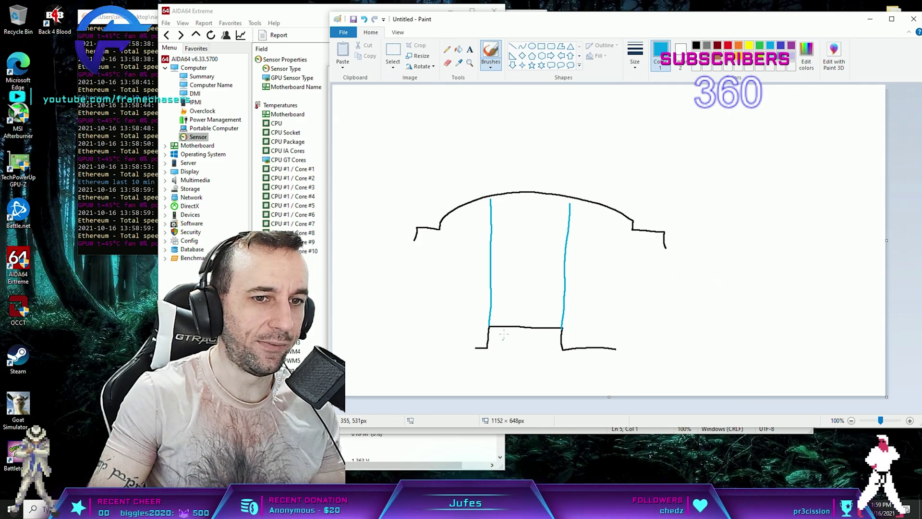
pyautogui.moveTo(516, 321); pyautogui.dragTo(514, 319)
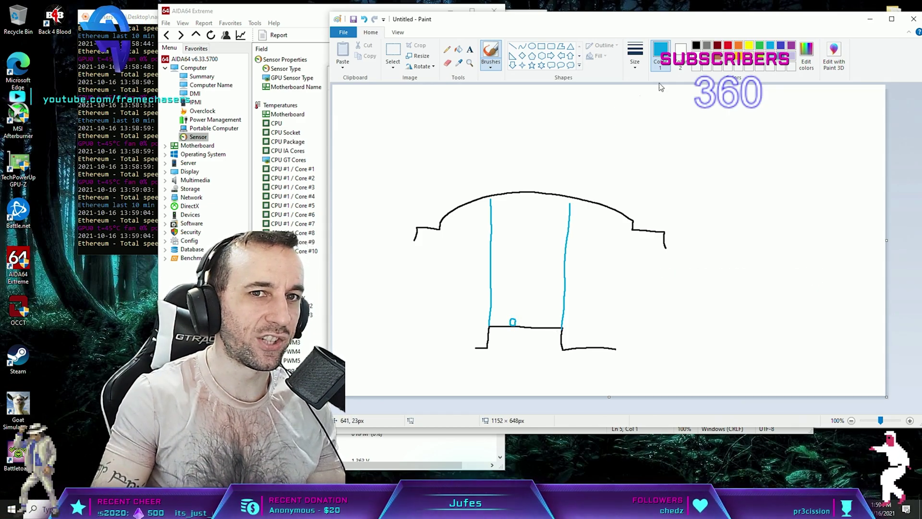
pyautogui.click(728, 45)
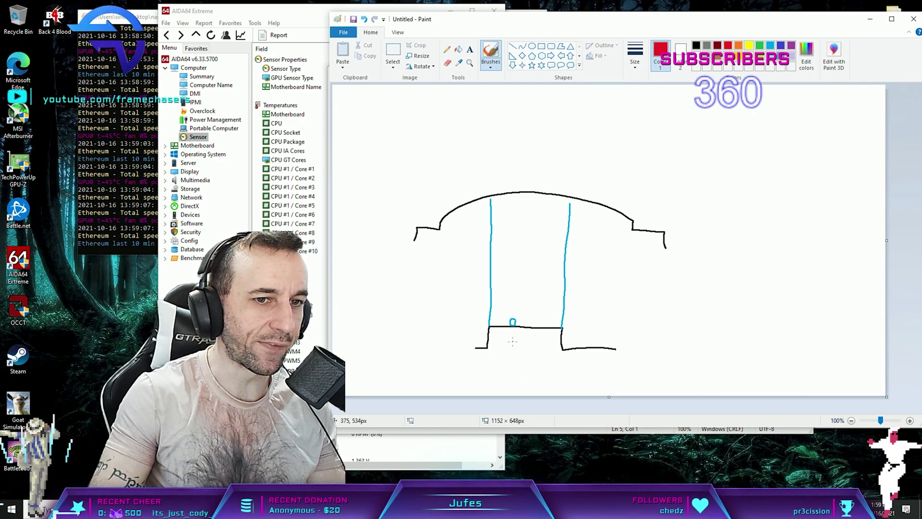
pyautogui.moveTo(513, 339); pyautogui.dragTo(509, 333)
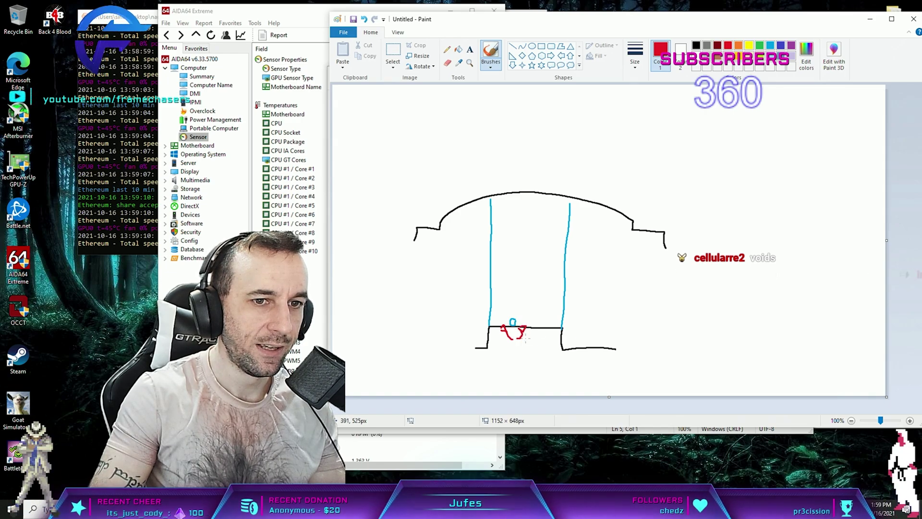
pyautogui.click(696, 46)
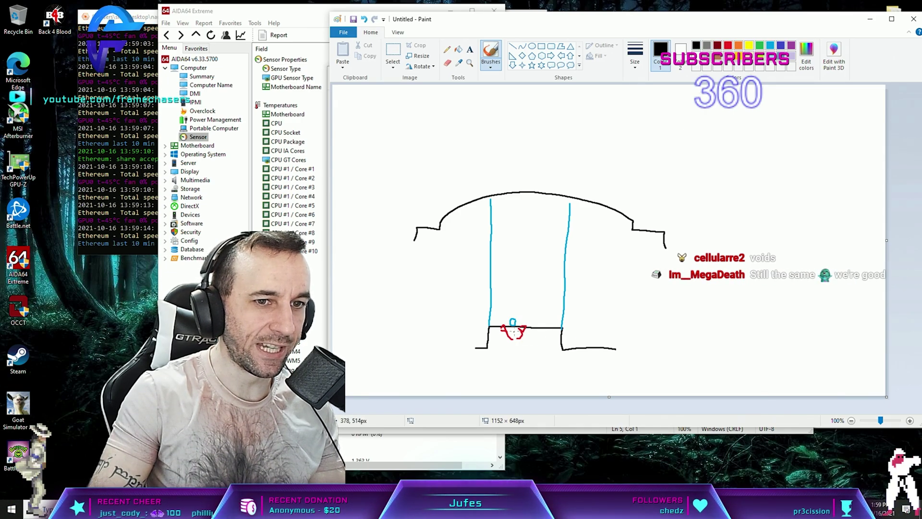
pyautogui.moveTo(517, 334); pyautogui.dragTo(515, 331)
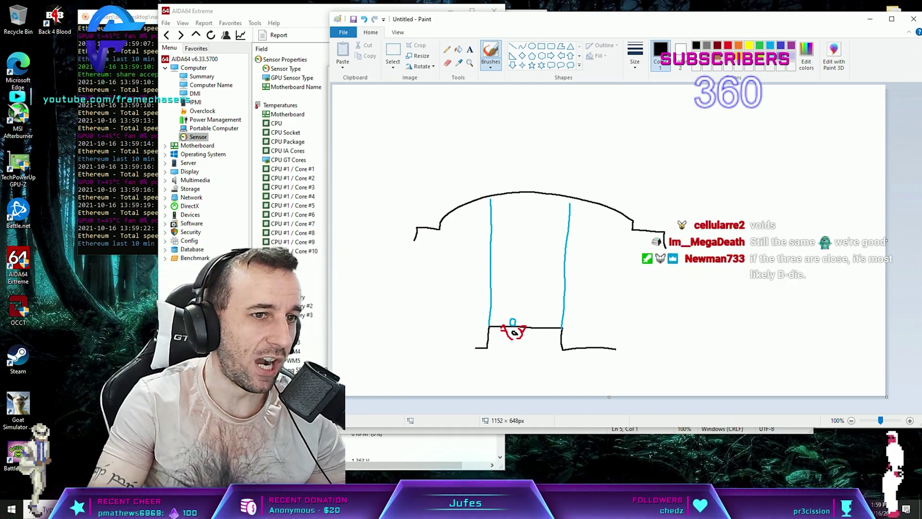
# Move the AIDA64 window left and draw a black curve arching over the block
pyautogui.click(297, 214)
pyautogui.moveTo(386, 15); pyautogui.dragTo(311, 12)
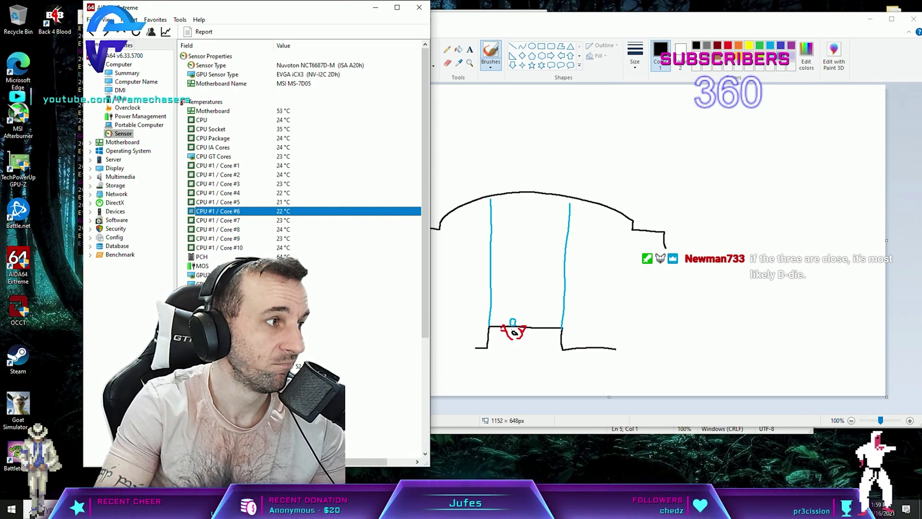
pyautogui.click(486, 114)
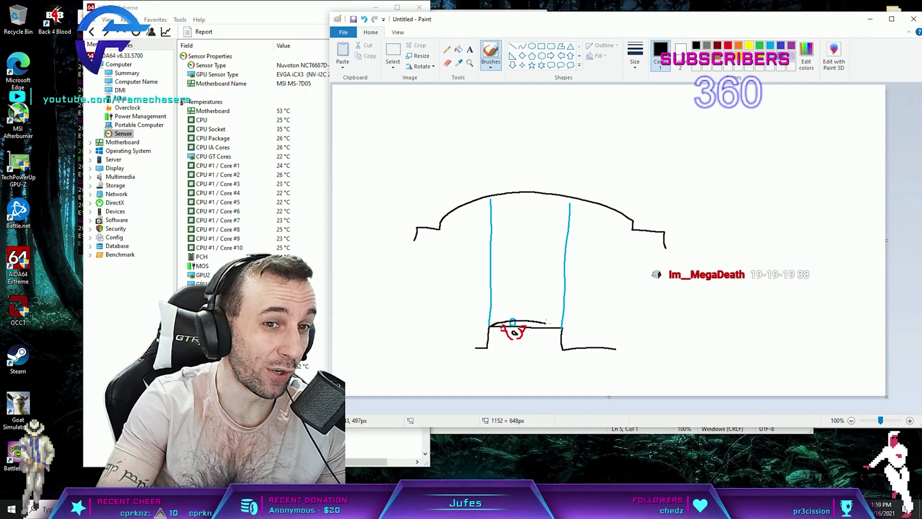
pyautogui.moveTo(511, 321); pyautogui.dragTo(562, 328)
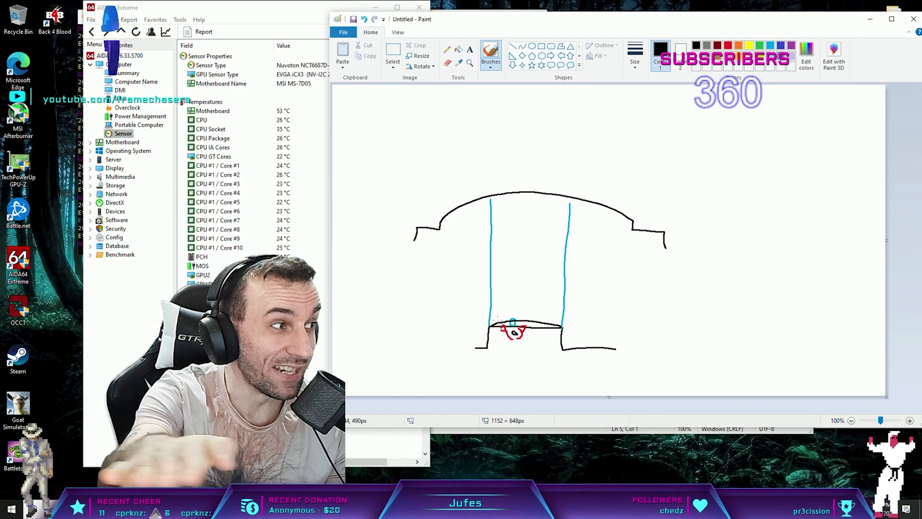
# Check AIDA64's idle core temperatures, around 22–25 °C, from Core #1 to Core #7
pyautogui.click(221, 260)
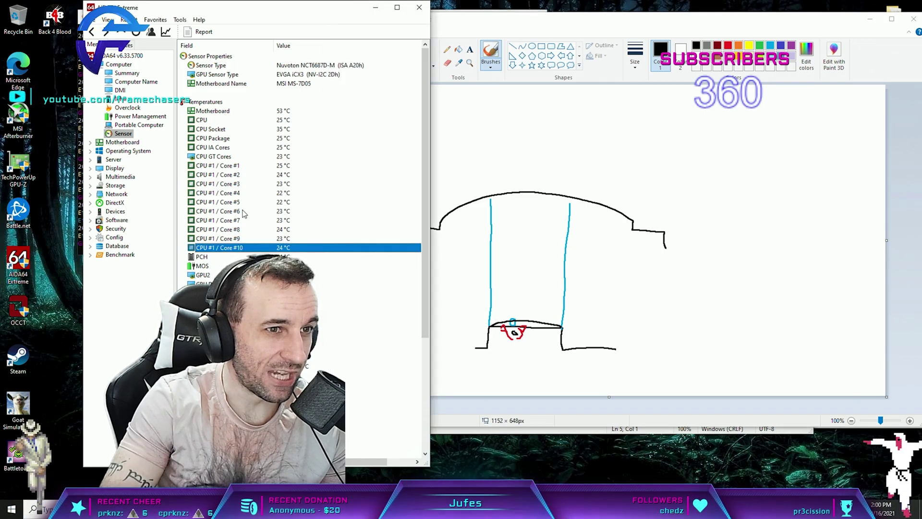
pyautogui.click(243, 166)
pyautogui.click(263, 194)
pyautogui.click(251, 220)
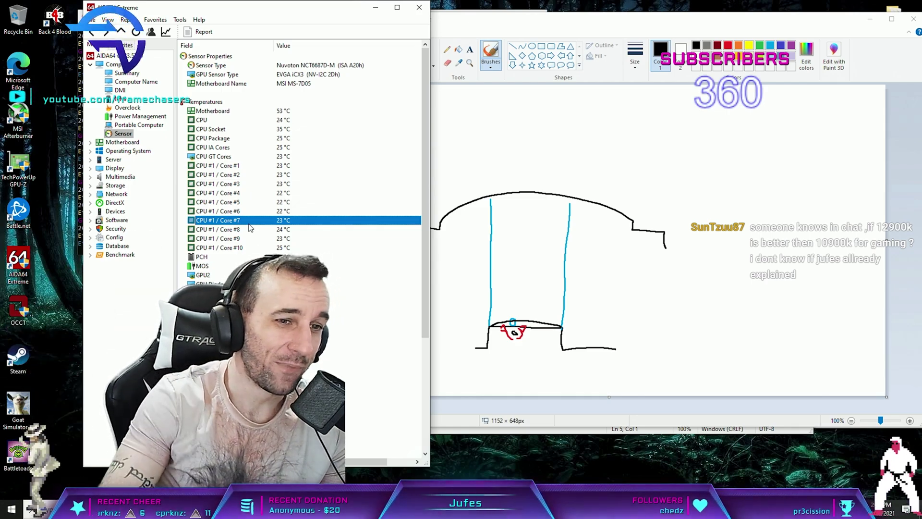
# Add item '5) lap die' to the Notepad fix list
pyautogui.click(480, 429)
pyautogui.click(492, 161)
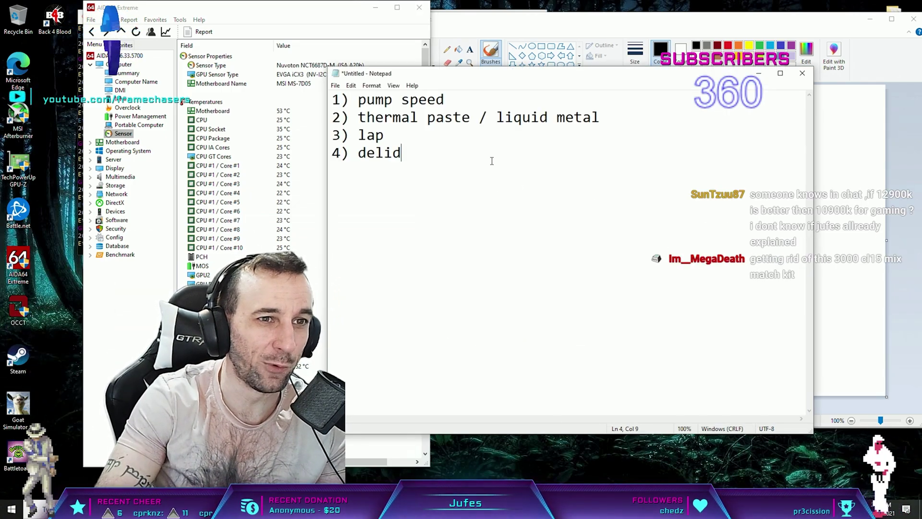
pyautogui.write('5) lap die')
pyautogui.press('Return')
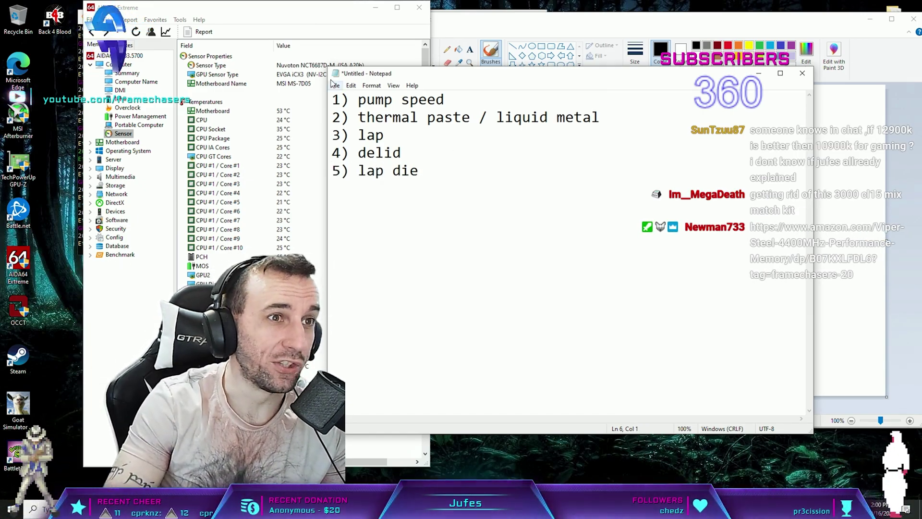
# Arrange AIDA64 on the left and the Notepad list beside it, temperatures in front
pyautogui.click(217, 220)
pyautogui.moveTo(276, 12)
pyautogui.mouseDown()
pyautogui.moveTo(237, 15)
pyautogui.moveTo(259, 15)
pyautogui.mouseUp()
pyautogui.click(477, 178)
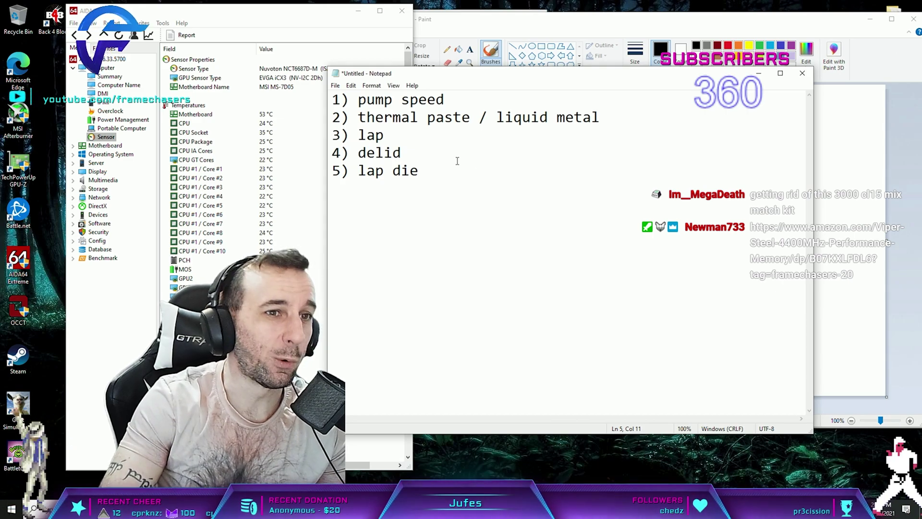
pyautogui.press('Up')
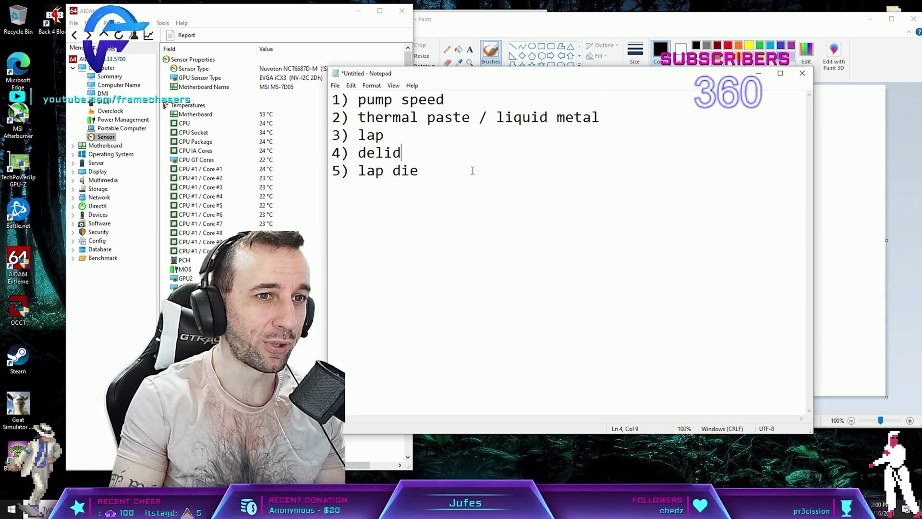
pyautogui.click(471, 170)
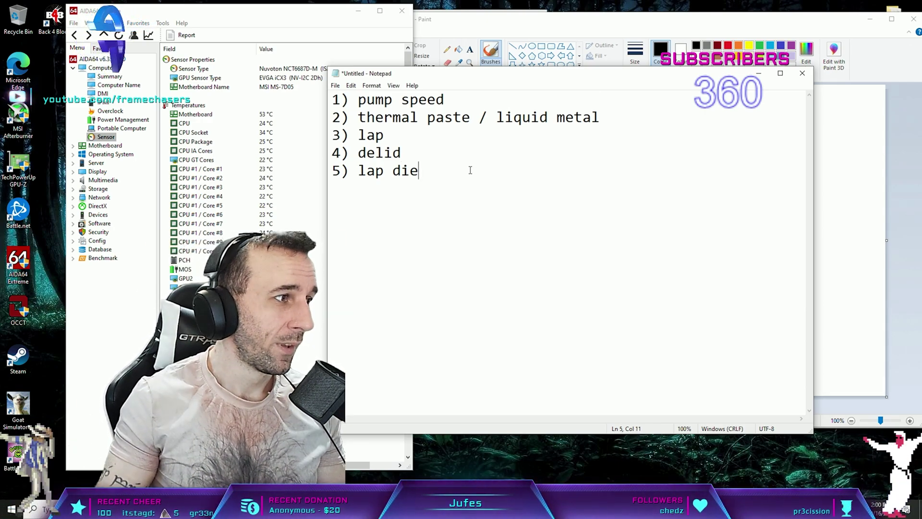
pyautogui.moveTo(529, 73); pyautogui.dragTo(611, 79)
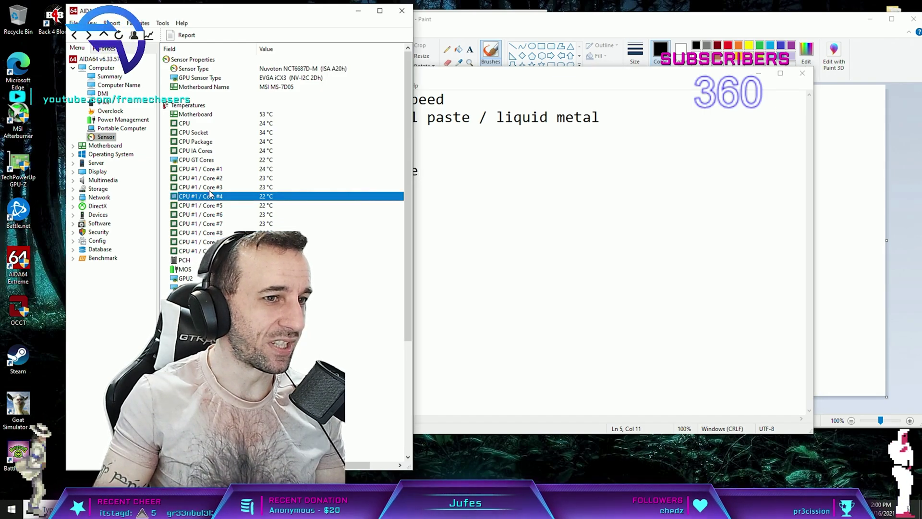
pyautogui.click(224, 205)
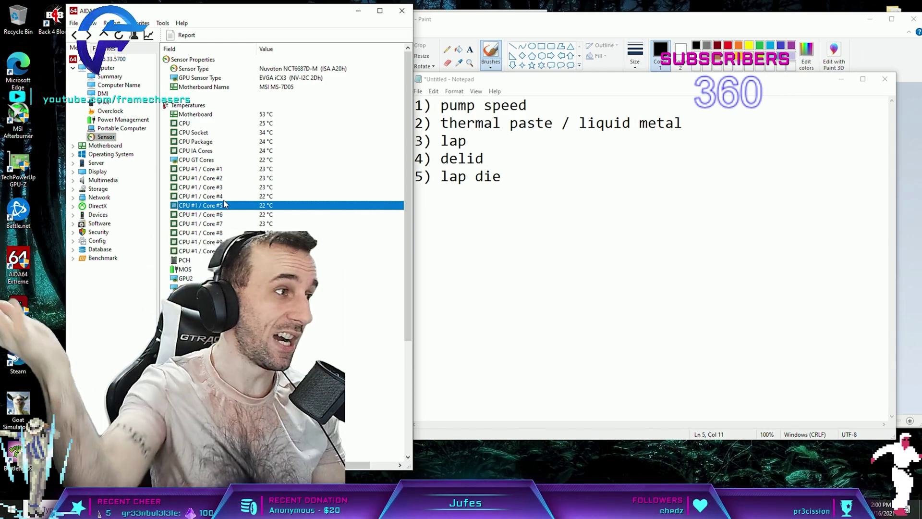
pyautogui.click(619, 217)
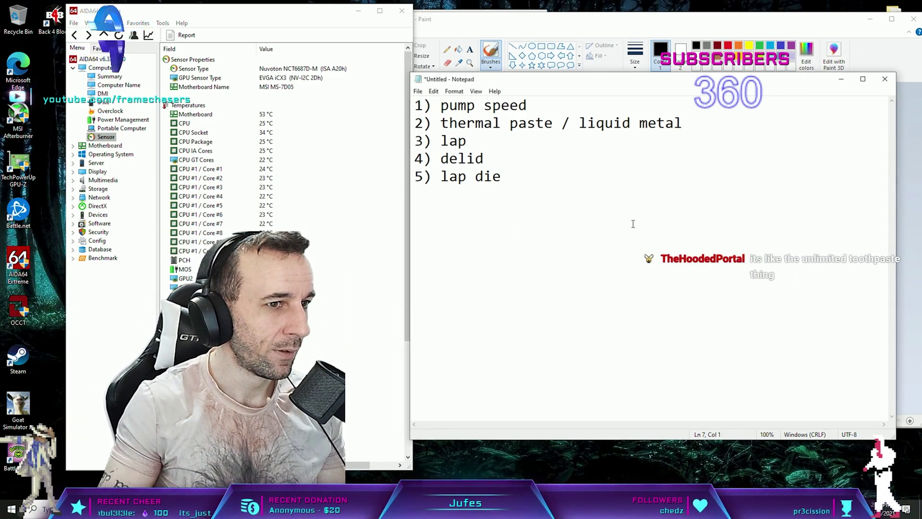
pyautogui.click(231, 205)
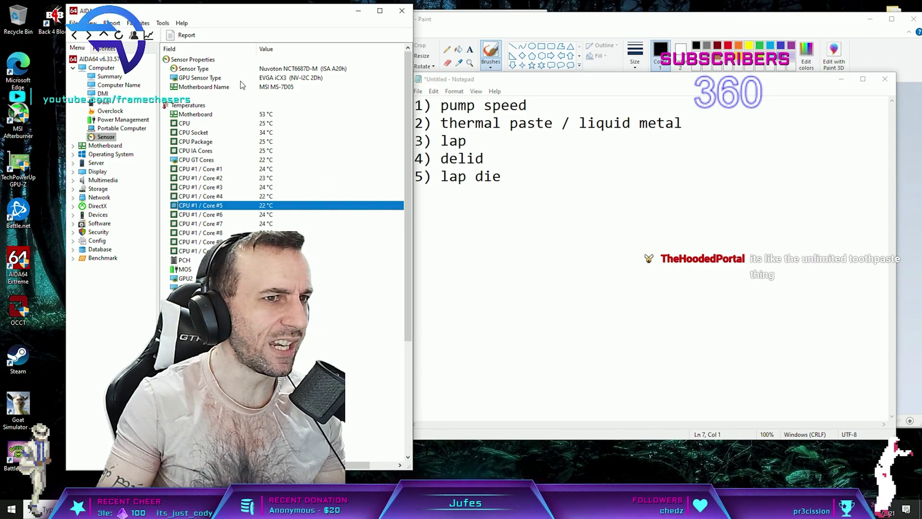
# Review AIDA64's per-core CPU temperatures, including CPU #1 / Core #8, then bring Paint's cooler sketch forward
pyautogui.moveTo(237, 15); pyautogui.dragTo(282, 12)
pyautogui.press('Up')
pyautogui.press('Up')
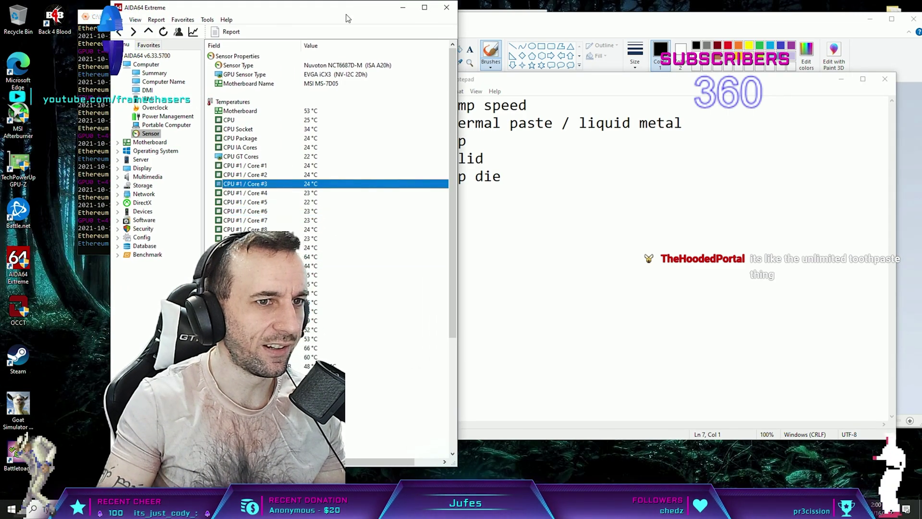
pyautogui.moveTo(353, 18); pyautogui.dragTo(457, 25)
pyautogui.press('Up')
pyautogui.press('Up')
pyautogui.press('Up')
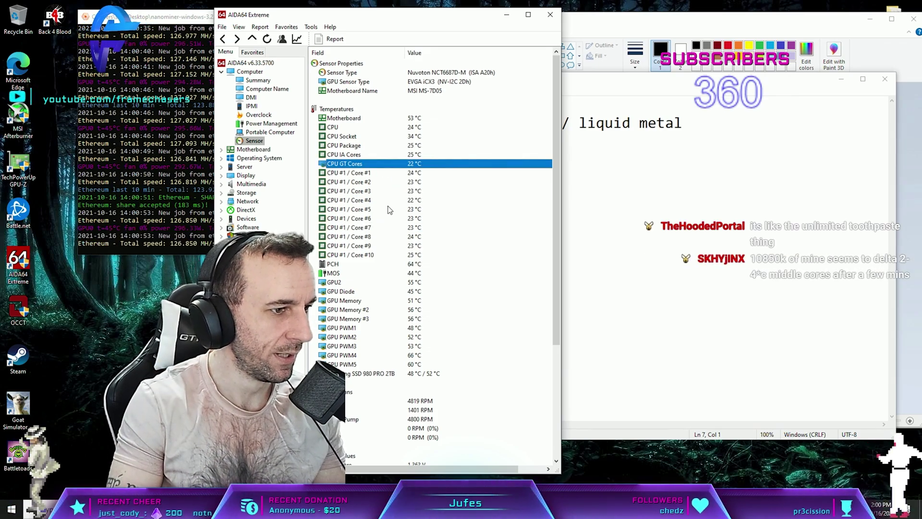
pyautogui.click(400, 237)
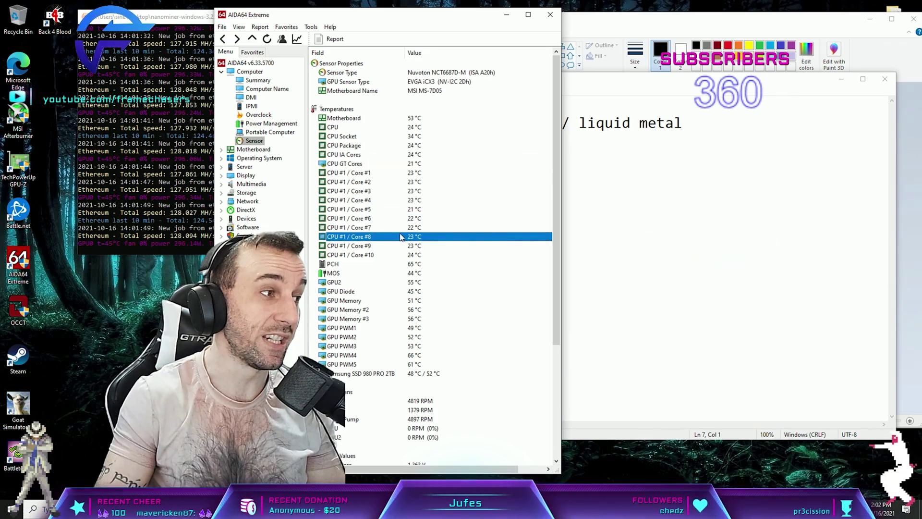
pyautogui.press('Up')
pyautogui.press('Up')
pyautogui.press('Up')
pyautogui.press('Up')
pyautogui.press('Up')
pyautogui.press('Up')
pyautogui.press('Up')
pyautogui.press('Up')
pyautogui.press('Down')
pyautogui.press('Down')
pyautogui.press('Down')
pyautogui.press('Down')
pyautogui.press('Down')
pyautogui.press('Down')
pyautogui.press('Down')
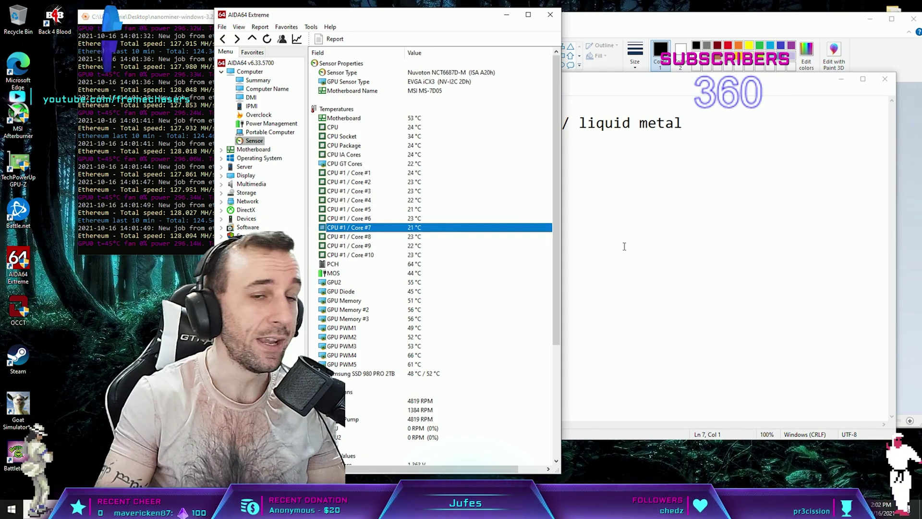
pyautogui.click(682, 245)
pyautogui.click(706, 36)
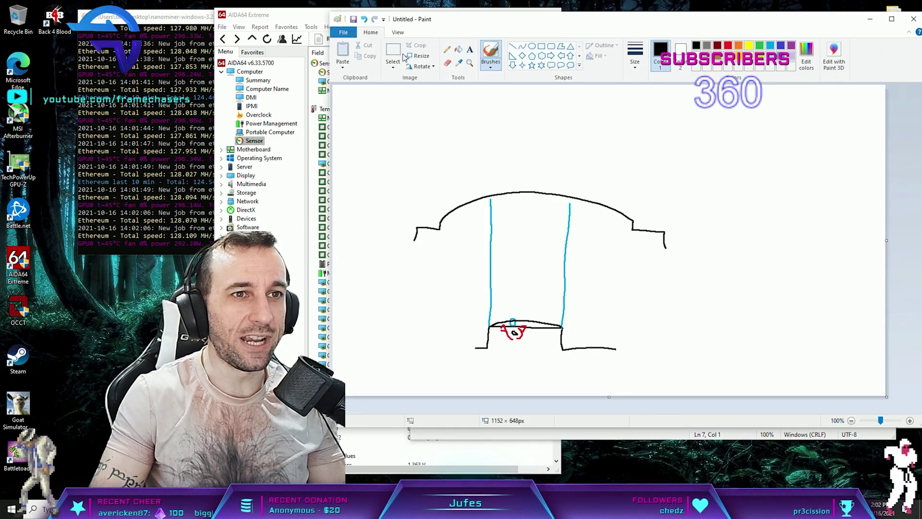
# Erase the cooler sketch and brush a small upright box and a large rectangle with small marks
pyautogui.moveTo(364, 151); pyautogui.dragTo(783, 417)
pyautogui.press('Delete')
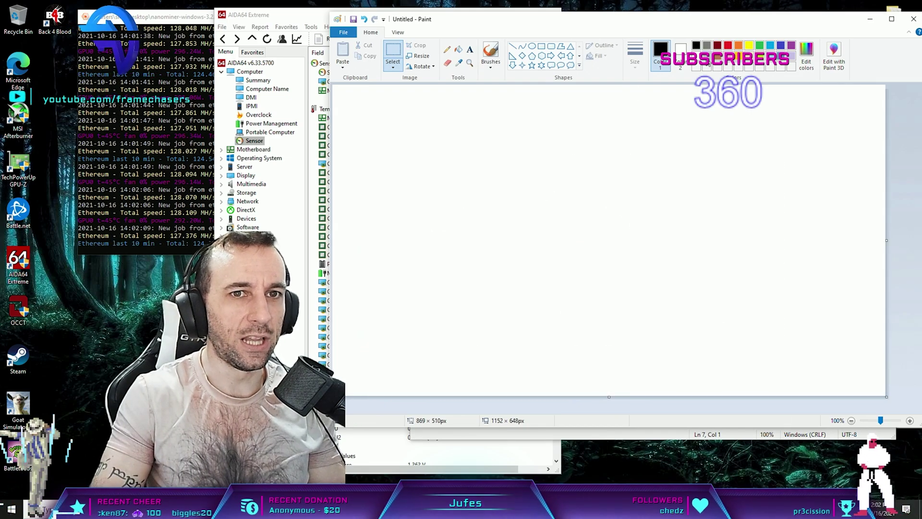
pyautogui.click(491, 55)
pyautogui.moveTo(371, 154)
pyautogui.mouseDown()
pyautogui.moveTo(372, 195)
pyautogui.moveTo(401, 193)
pyautogui.moveTo(401, 120)
pyautogui.moveTo(381, 123)
pyautogui.moveTo(371, 155)
pyautogui.mouseUp()
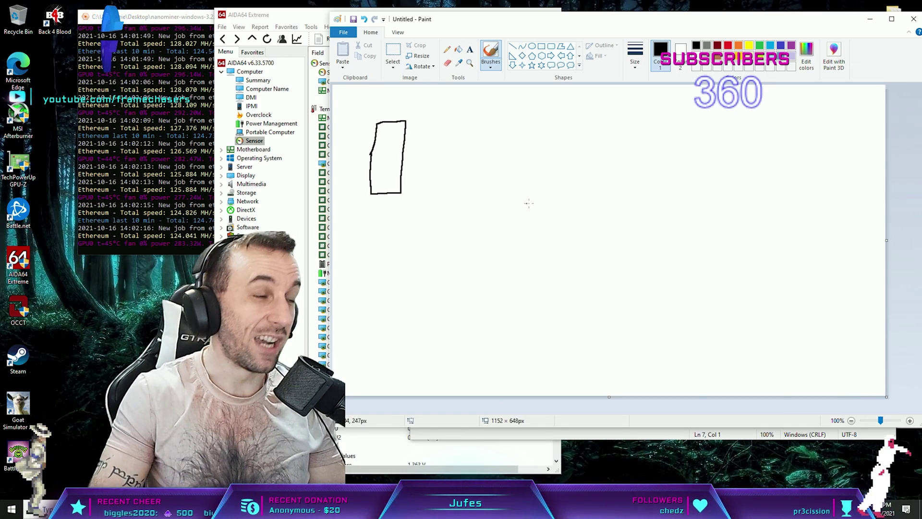
pyautogui.moveTo(500, 215)
pyautogui.mouseDown()
pyautogui.moveTo(506, 302)
pyautogui.moveTo(712, 297)
pyautogui.moveTo(699, 163)
pyautogui.mouseUp()
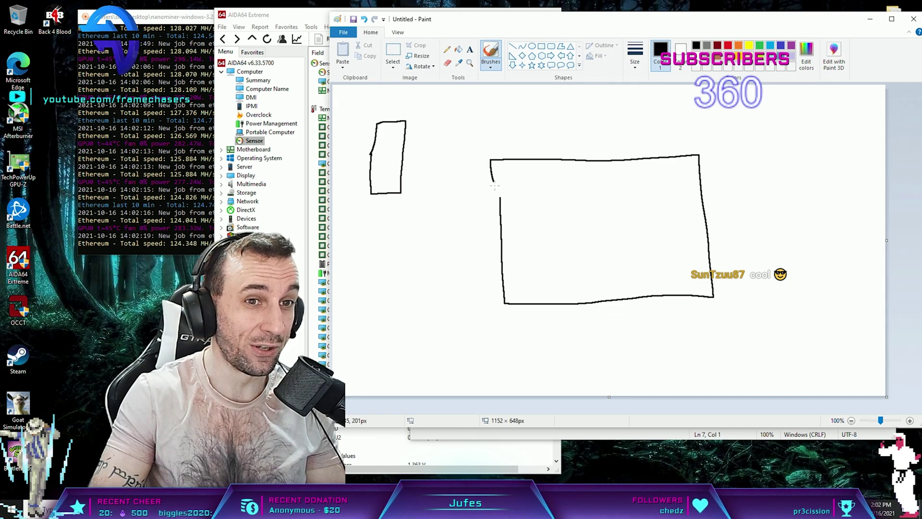
pyautogui.moveTo(537, 224); pyautogui.dragTo(539, 224)
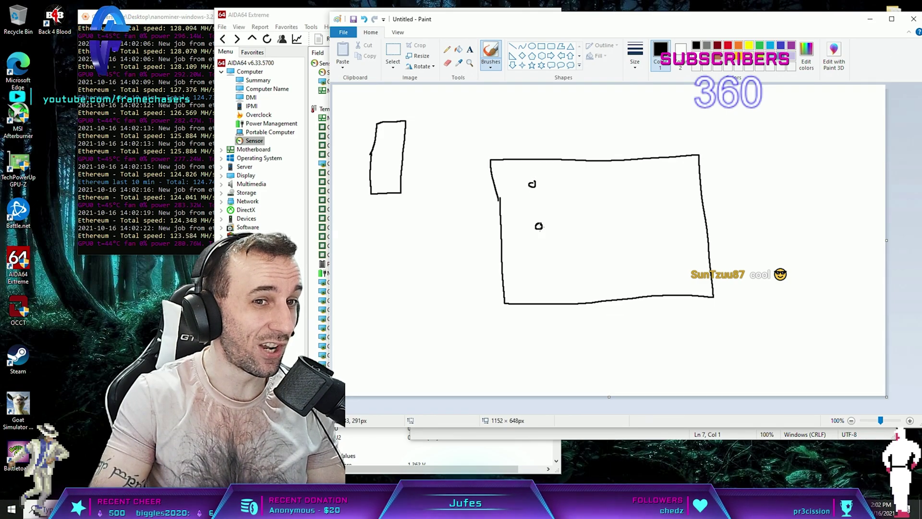
pyautogui.moveTo(589, 257); pyautogui.dragTo(587, 271)
pyautogui.moveTo(671, 213); pyautogui.dragTo(687, 211)
pyautogui.moveTo(606, 178); pyautogui.dragTo(617, 188)
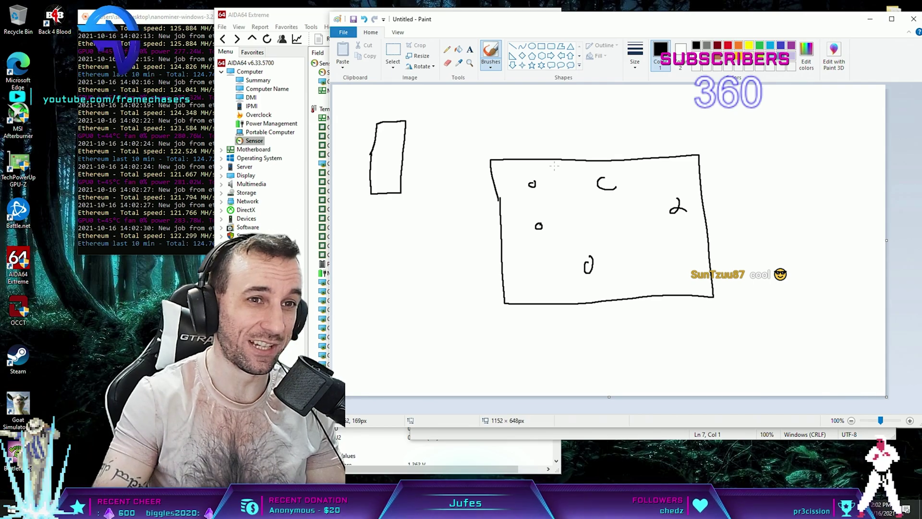
# Select and delete the large rectangle and the small box, leaving a blank canvas
pyautogui.click(393, 53)
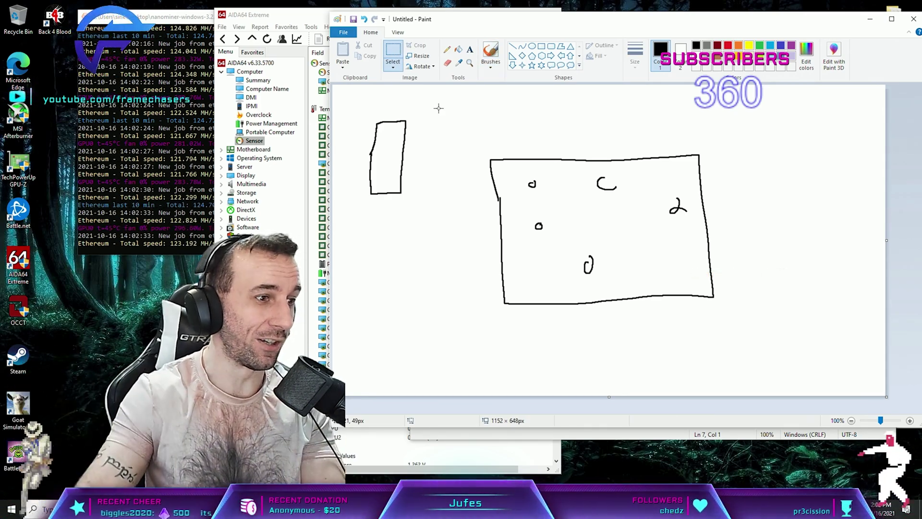
pyautogui.moveTo(483, 114); pyautogui.dragTo(764, 352)
pyautogui.press('Delete')
pyautogui.moveTo(357, 97); pyautogui.dragTo(469, 211)
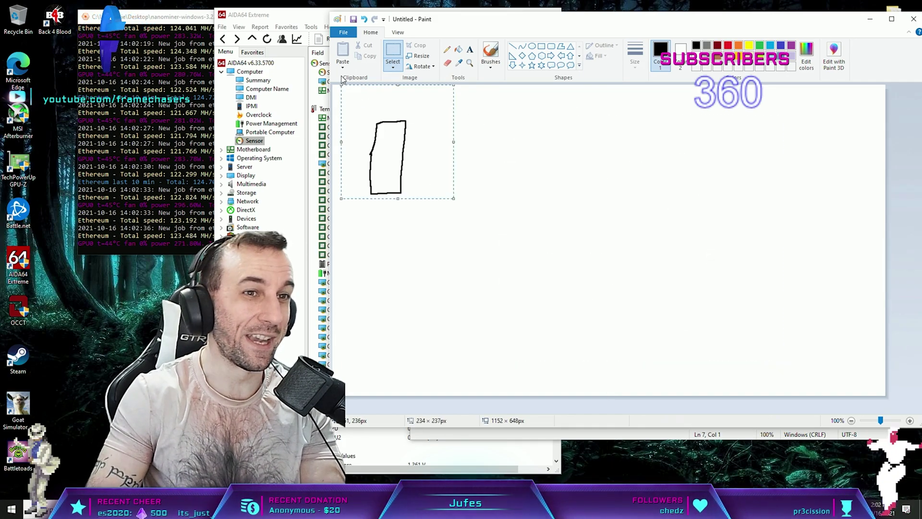
pyautogui.press('Delete')
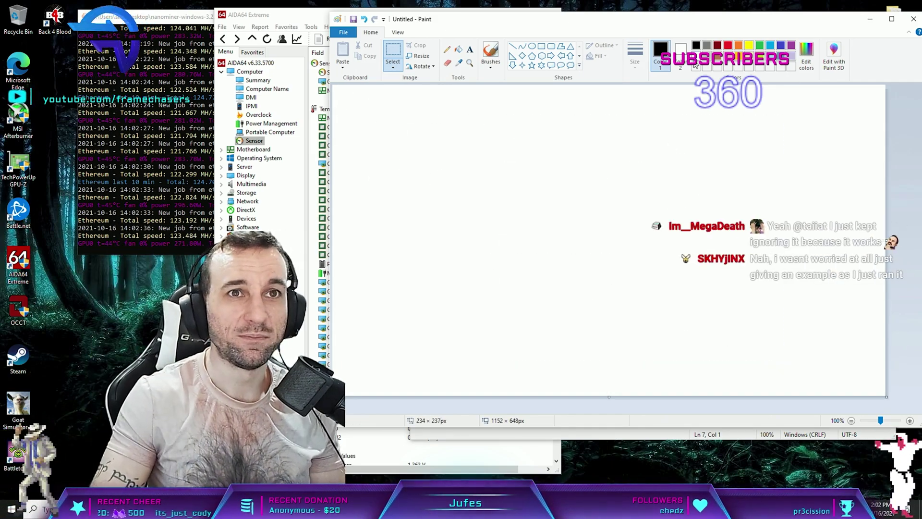
# Close Paint, discarding the unsaved drawing
pyautogui.click(891, 18)
pyautogui.click(835, 62)
pyautogui.click(554, 267)
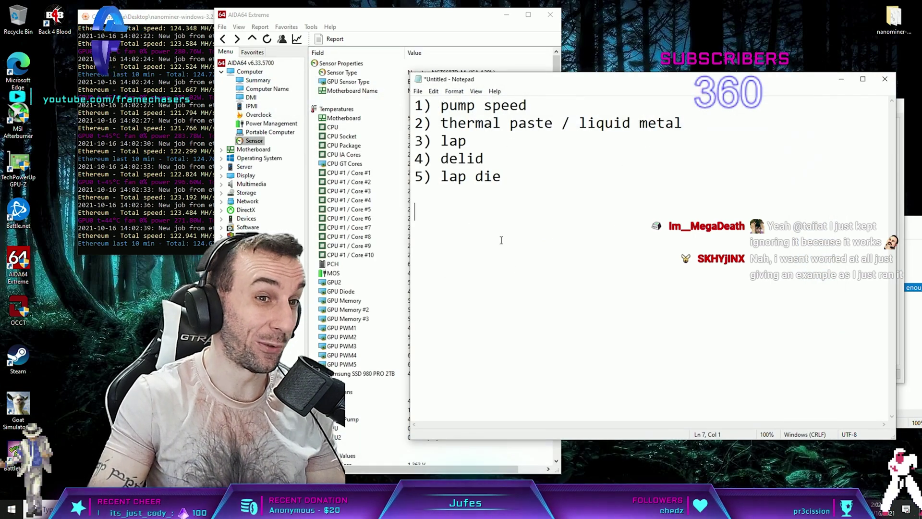
# Move AIDA64 aside and add blank lines with a '.' below the numbered Notepad list
pyautogui.moveTo(476, 221); pyautogui.dragTo(416, 153)
pyautogui.click(600, 209)
pyautogui.moveTo(377, 16); pyautogui.dragTo(223, 22)
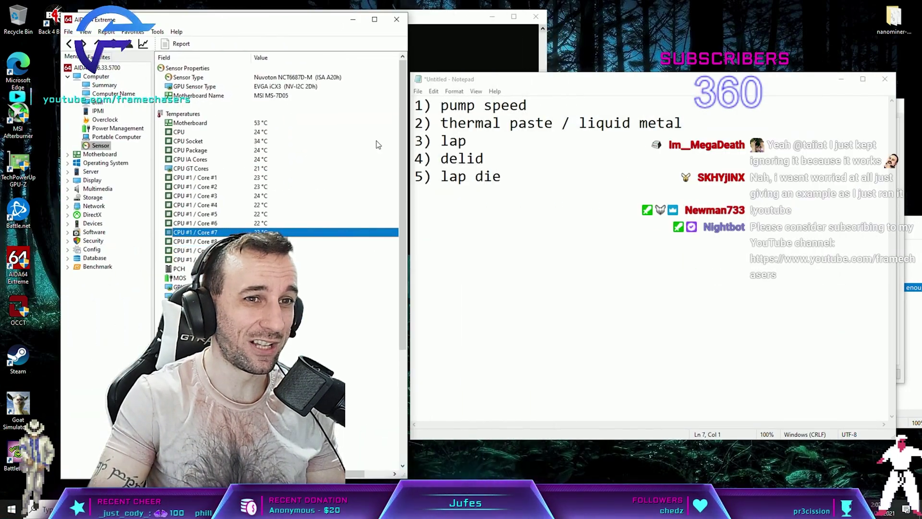
pyautogui.click(642, 228)
pyautogui.hotkey('ctrl', 'a')
pyautogui.click(642, 228)
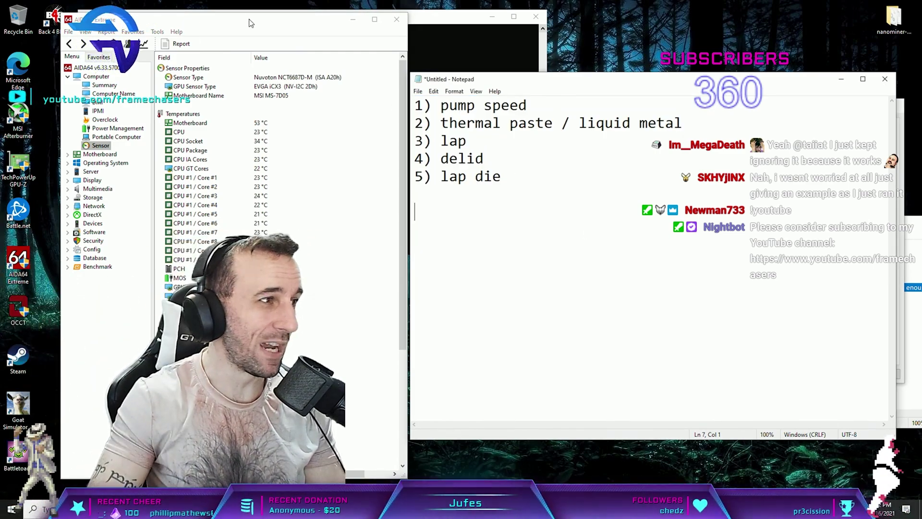
pyautogui.moveTo(336, 19); pyautogui.dragTo(228, 15)
pyautogui.click(578, 210)
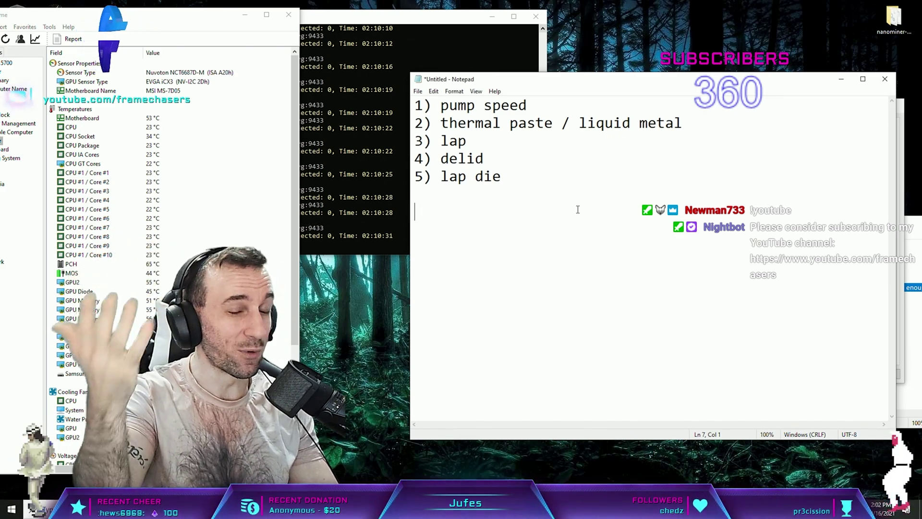
pyautogui.press('Return')
pyautogui.press('Return')
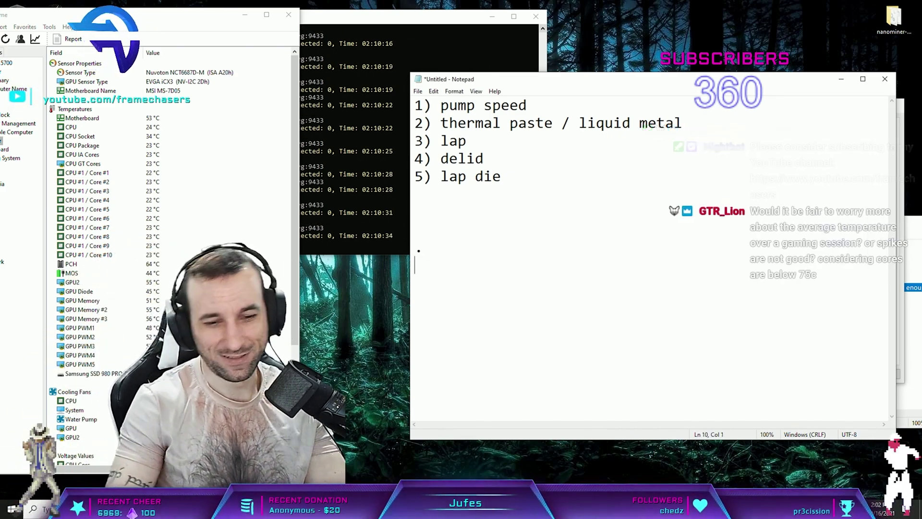
pyautogui.write('.')
pyautogui.press('Return')
# Launch a new, empty Notepad document from the Start search
pyautogui.press('super')
pyautogui.write('notepad')
pyautogui.press('Return')
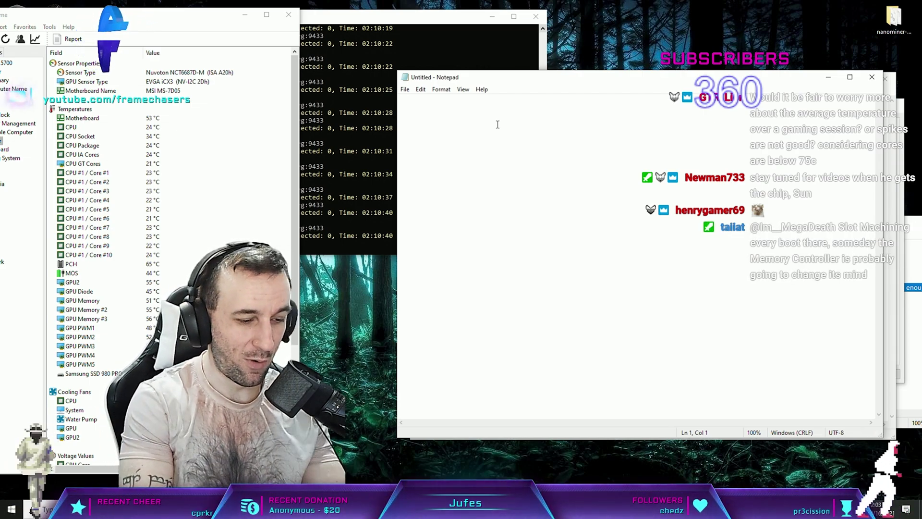
# Type the causes 'fan speed ramp', '2) contact surface', 'core temp delta' and '4) loadline set too high'
pyautogui.write('fan speed ramp')
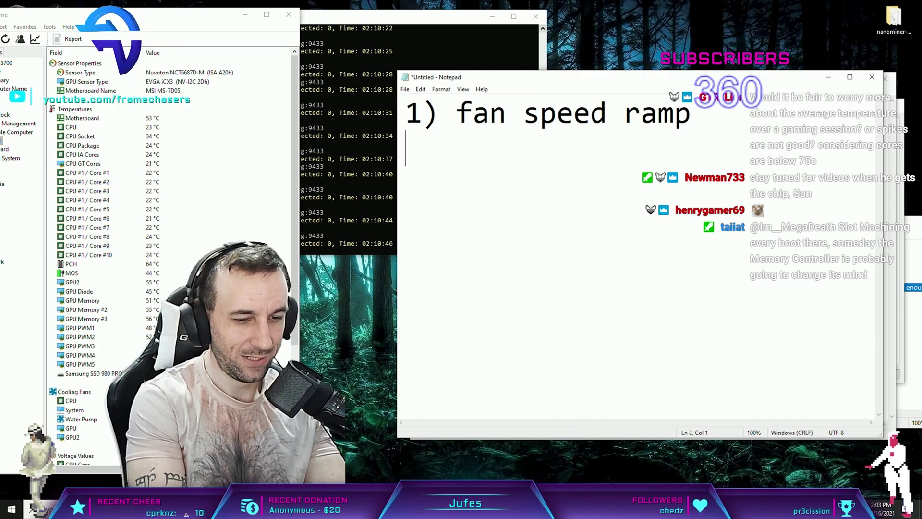
pyautogui.write(' 2) contact surface')
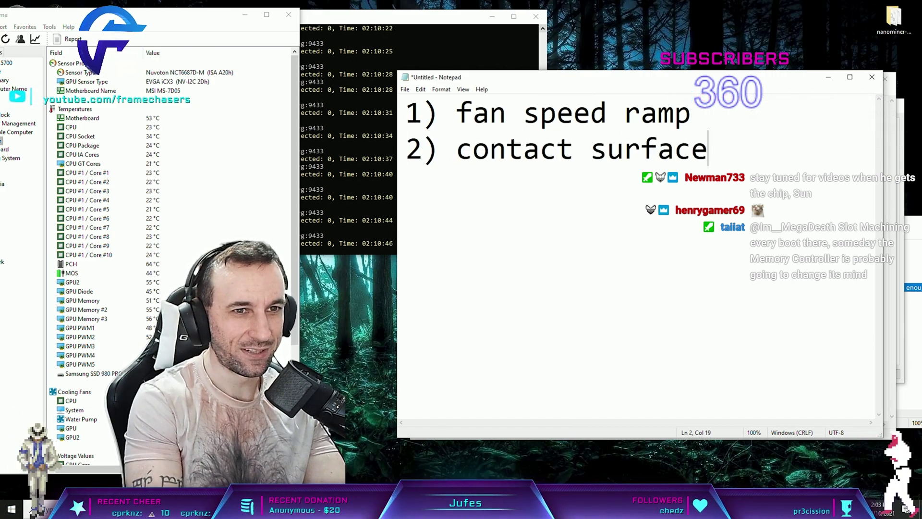
pyautogui.press('Return')
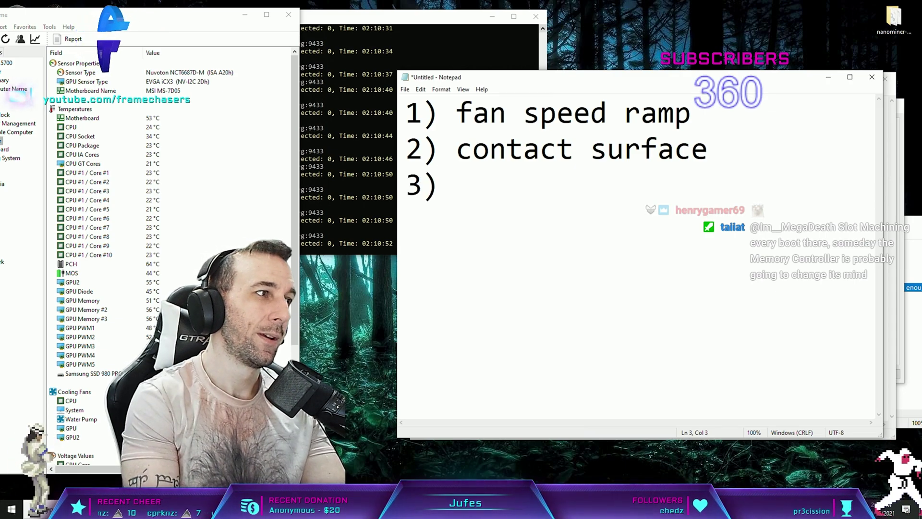
pyautogui.write('solder')
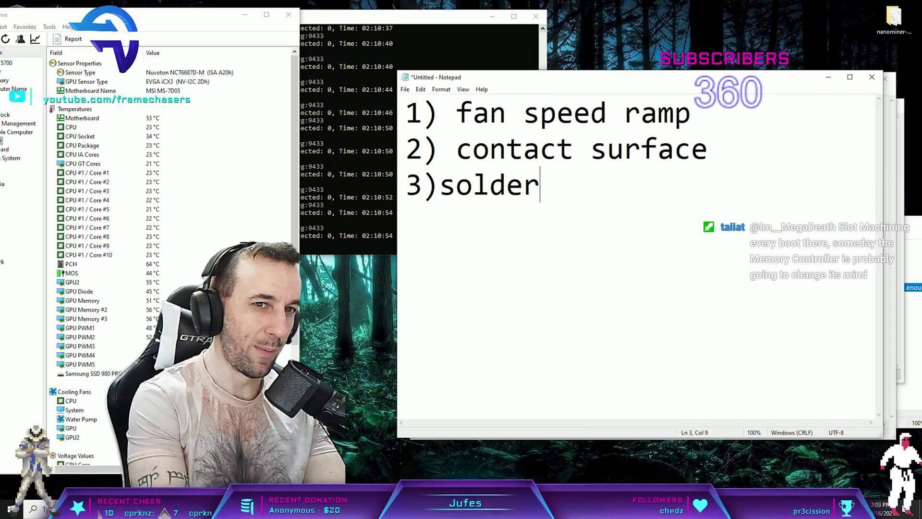
pyautogui.press('BackSpace')
pyautogui.press('BackSpace')
pyautogui.press('BackSpace')
pyautogui.press('BackSpace')
pyautogui.press('BackSpace')
pyautogui.press('BackSpace')
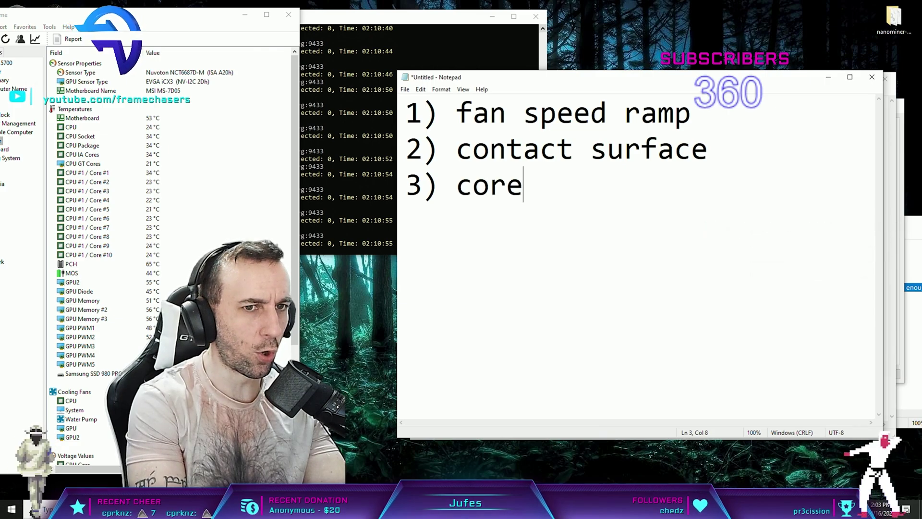
pyautogui.write('core temp del')
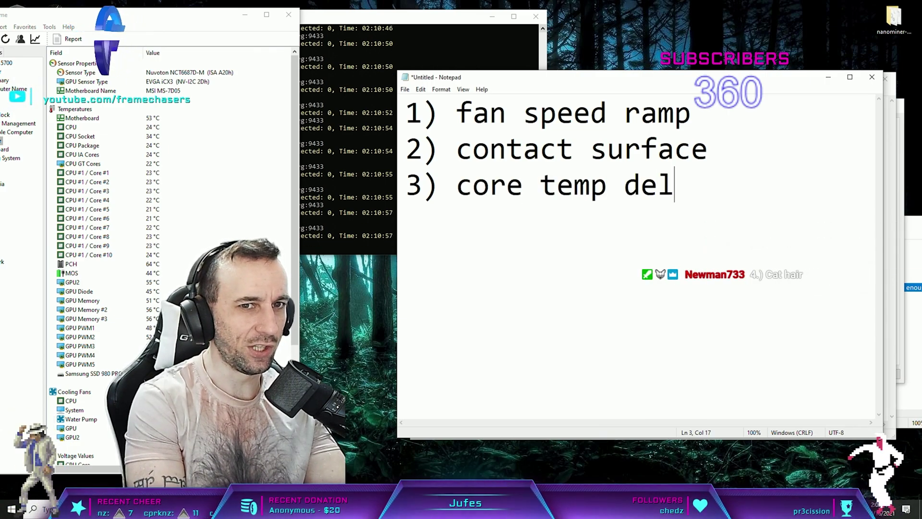
pyautogui.write('ta 4')
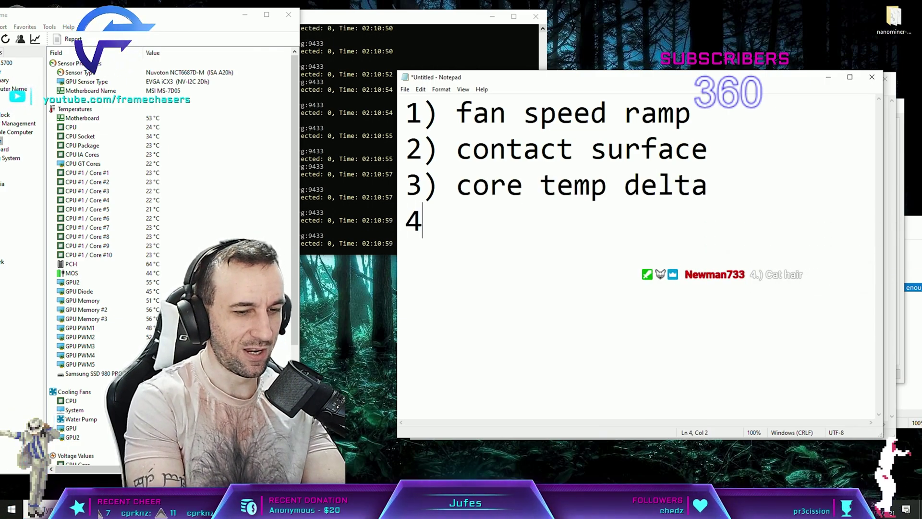
pyautogui.write(')')
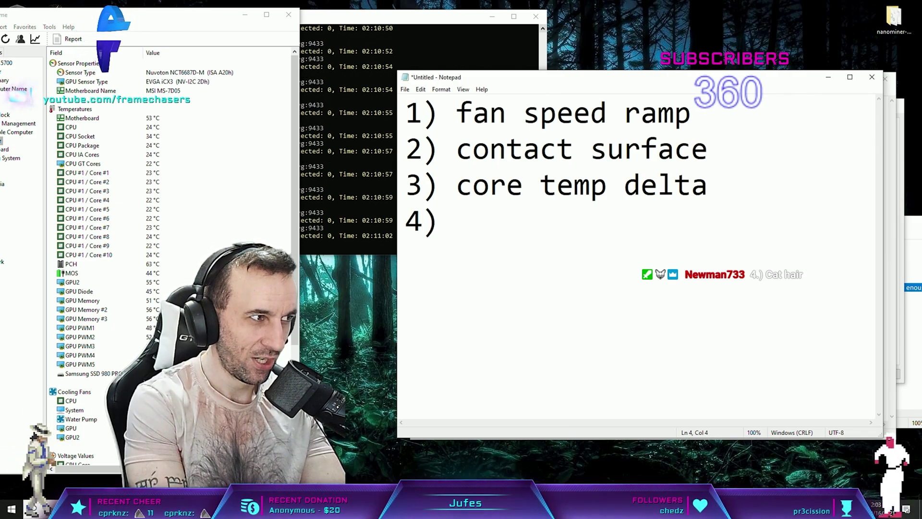
pyautogui.write(' loadline set too high')
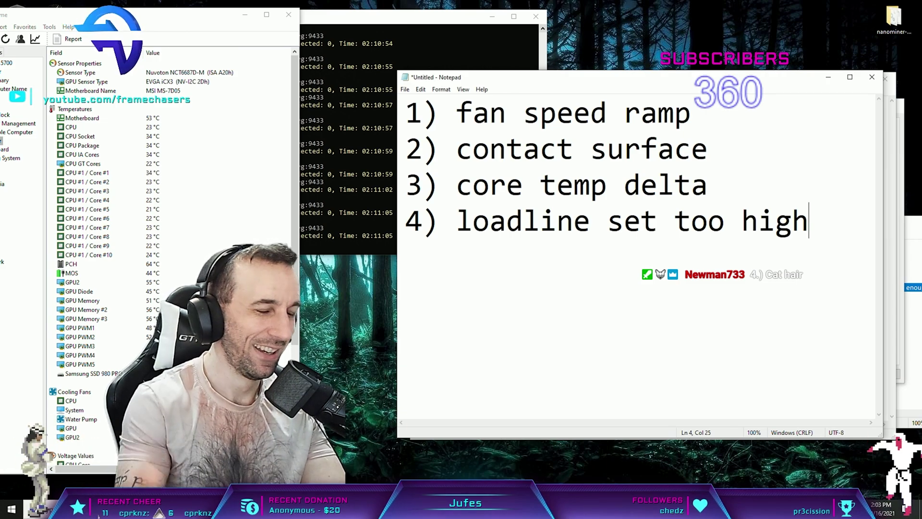
# Move 'loadline set too high' from line 4 onto a new top line
pyautogui.moveTo(811, 222); pyautogui.dragTo(465, 221)
pyautogui.hotkey('ctrl', 'c')
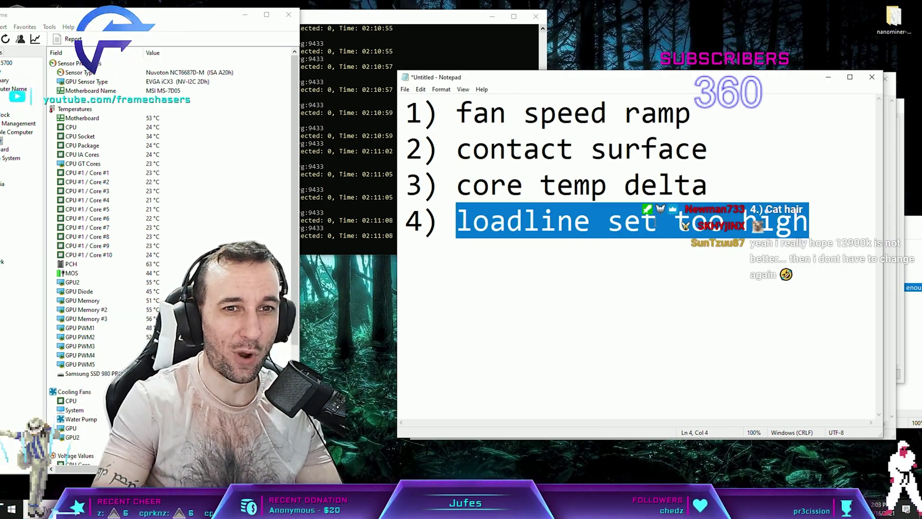
pyautogui.moveTo(811, 222); pyautogui.dragTo(466, 222)
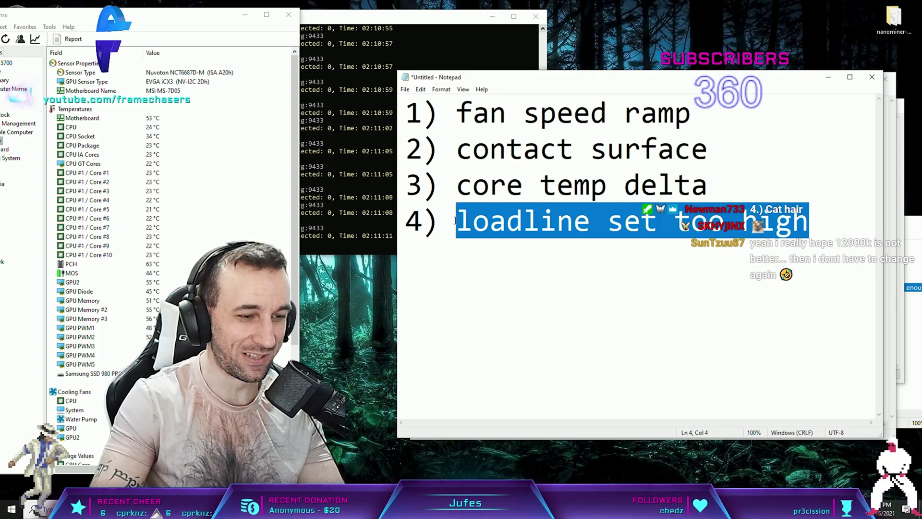
pyautogui.press('BackSpace')
pyautogui.press('Return')
pyautogui.press('Up')
pyautogui.hotkey('ctrl', 'v')
pyautogui.press('Home')
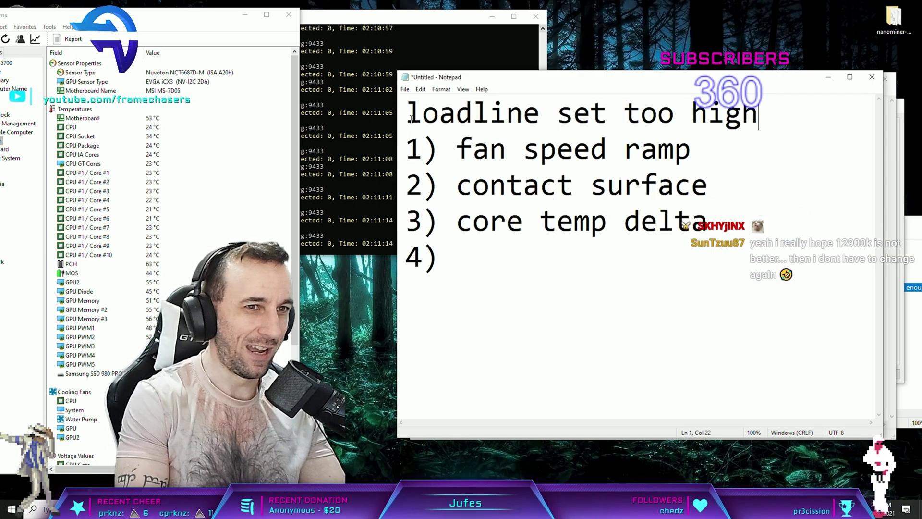
# Prefix the top line with '1)' and renumber the following items 2, 3 and 4
pyautogui.moveTo(411, 119); pyautogui.dragTo(658, 120)
pyautogui.press('Home')
pyautogui.write('1)')
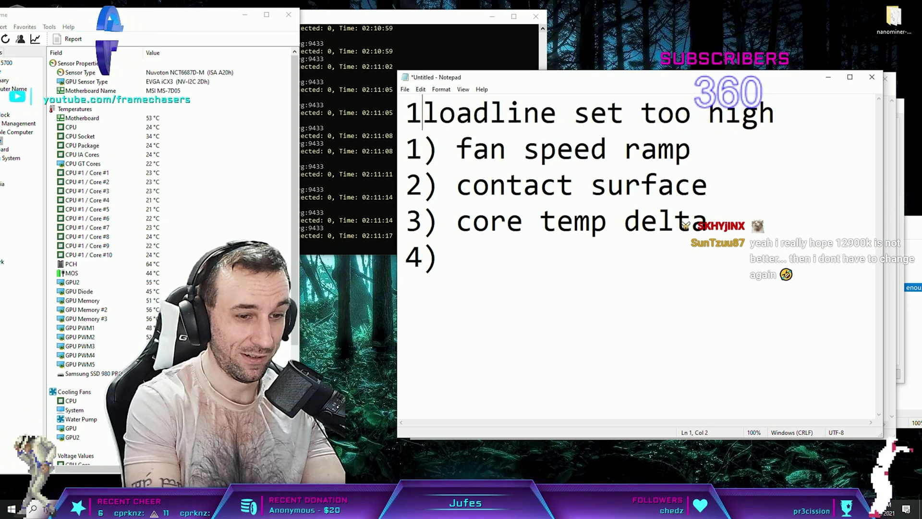
pyautogui.press('BackSpace')
pyautogui.write('2')
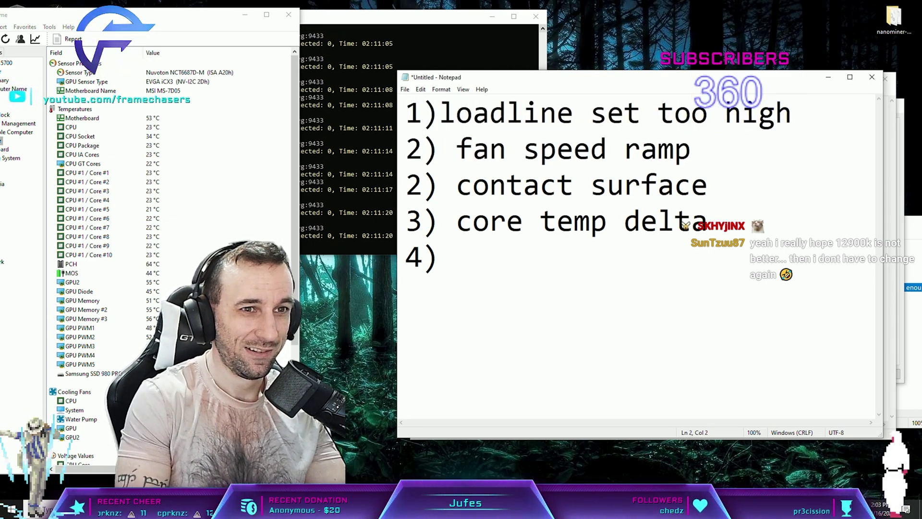
pyautogui.press('Down')
pyautogui.press('BackSpace')
pyautogui.write('3')
pyautogui.press('Down')
pyautogui.write('4')
# Remove the stray extra digit and the leftover '4)' line at the bottom
pyautogui.press('Left')
pyautogui.press('BackSpace')
pyautogui.press('Right')
pyautogui.moveTo(406, 257); pyautogui.dragTo(454, 257)
pyautogui.press('BackSpace')
# Fix the spacing so the first line reads '1) loadline set too high'
pyautogui.click(799, 118)
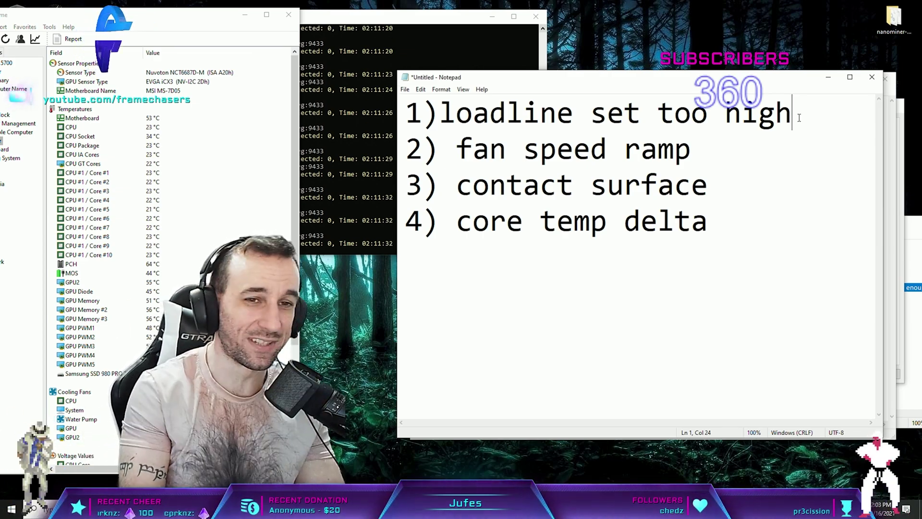
pyautogui.moveTo(849, 109); pyautogui.dragTo(701, 149)
pyautogui.click(451, 112)
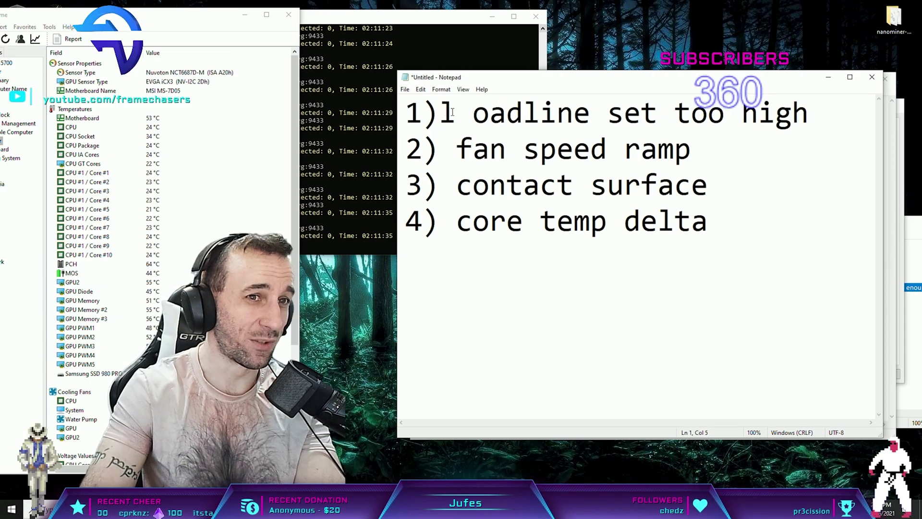
pyautogui.press('BackSpace')
pyautogui.press('Left')
pyautogui.click(294, 317)
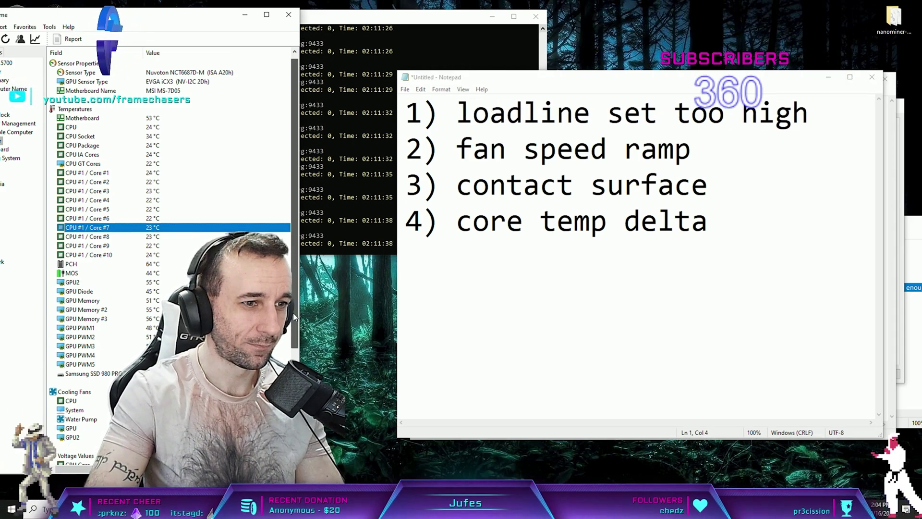
# Highlight the CPU Core voltage reading and open AIDA64's System Stability Test
pyautogui.scroll(-3, 294, 317)
pyautogui.click(202, 383)
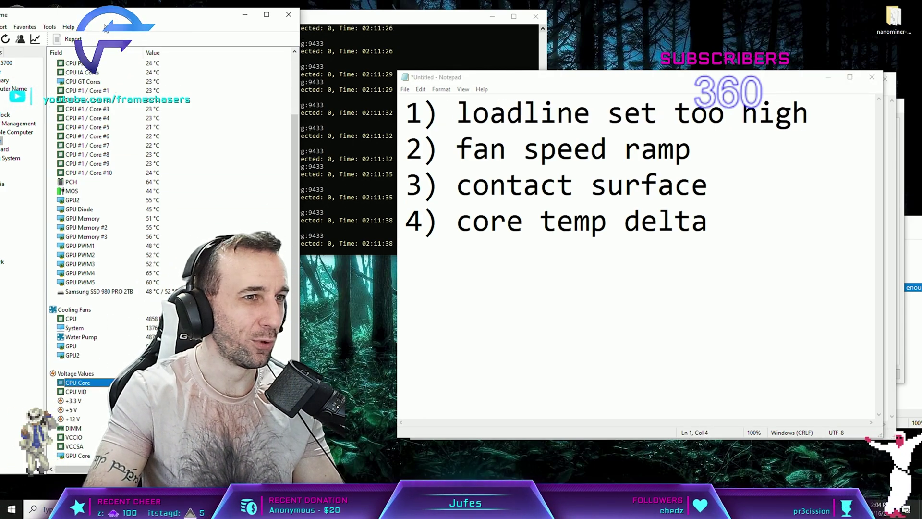
pyautogui.moveTo(106, 15); pyautogui.dragTo(430, 13)
pyautogui.click(374, 25)
pyautogui.click(401, 76)
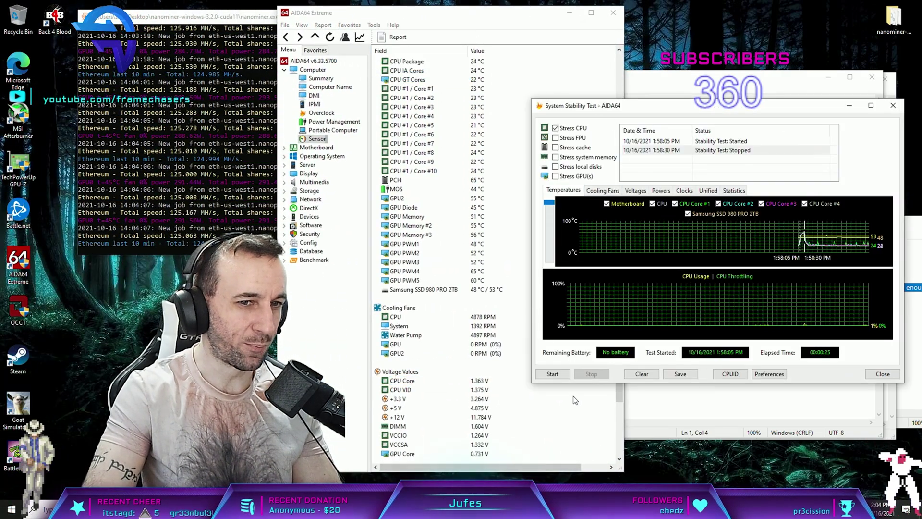
# Run the CPU stress test while watching CPU Core voltage, then stop it after about 9 seconds
pyautogui.click(553, 374)
pyautogui.click(403, 381)
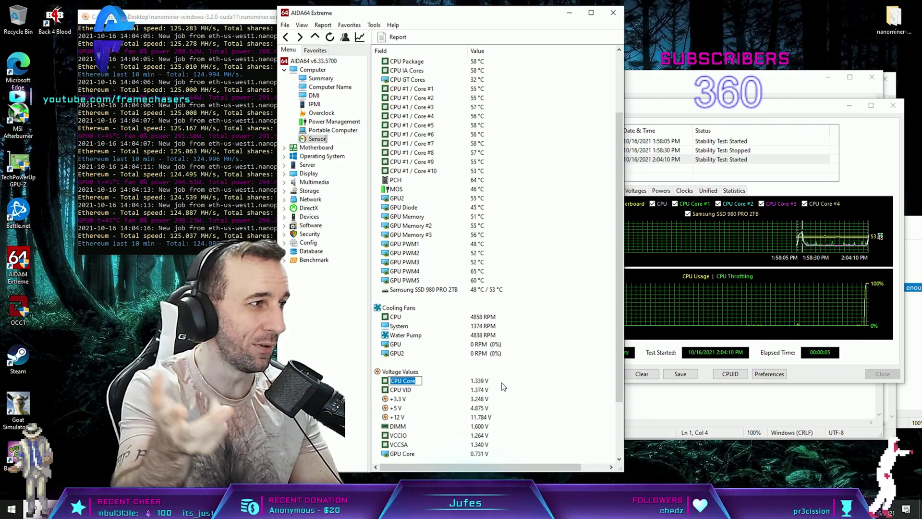
pyautogui.click(502, 383)
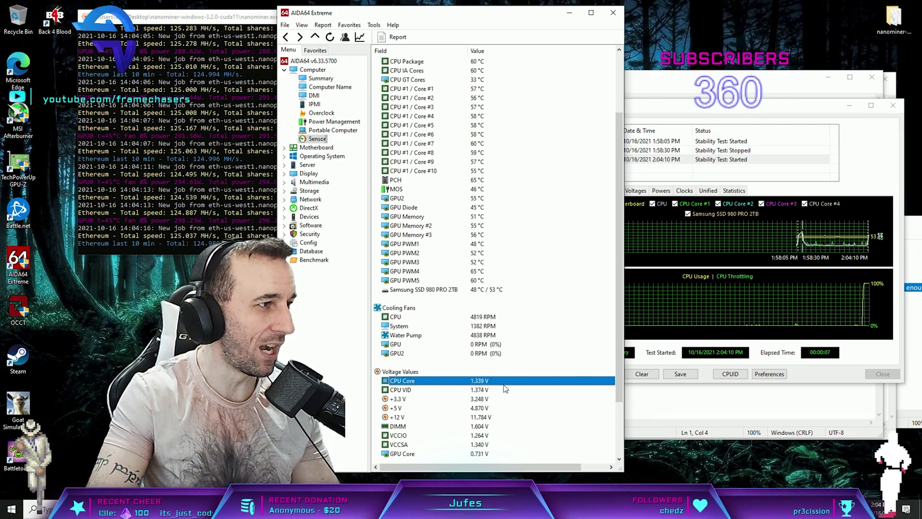
pyautogui.click(732, 108)
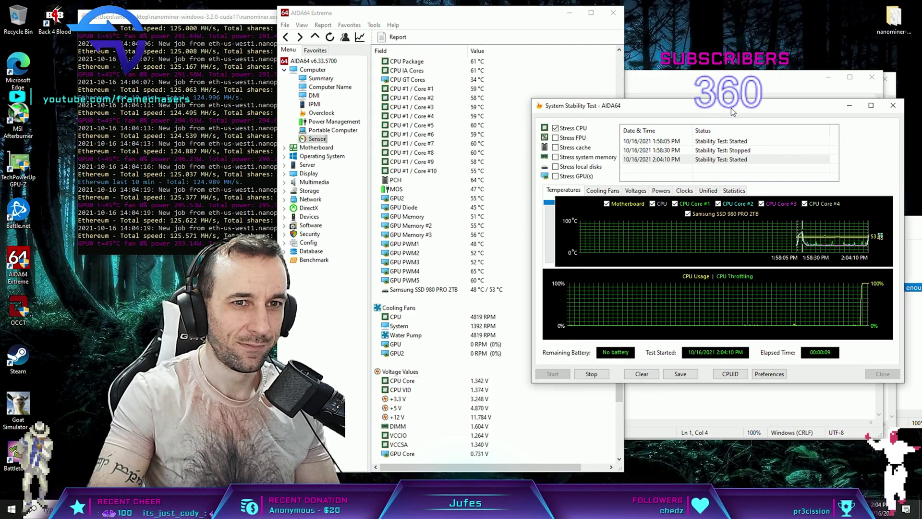
pyautogui.click(481, 382)
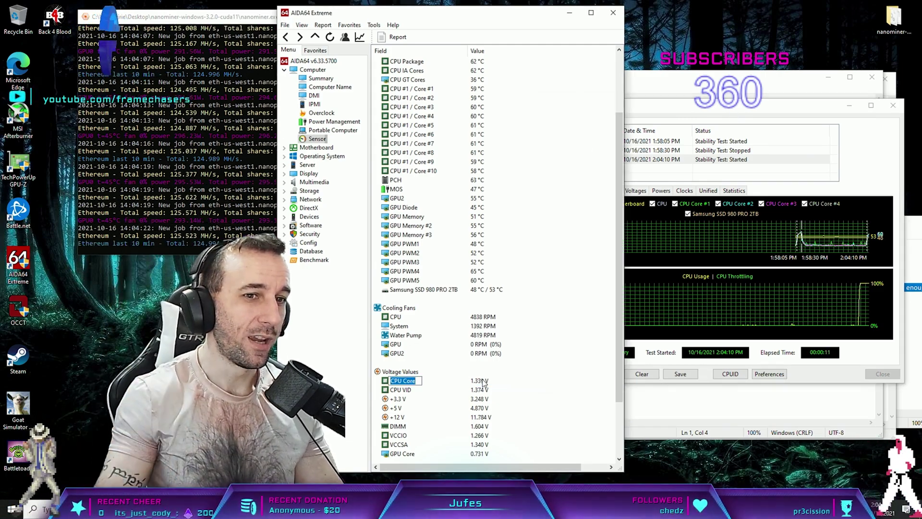
pyautogui.moveTo(666, 114); pyautogui.dragTo(682, 112)
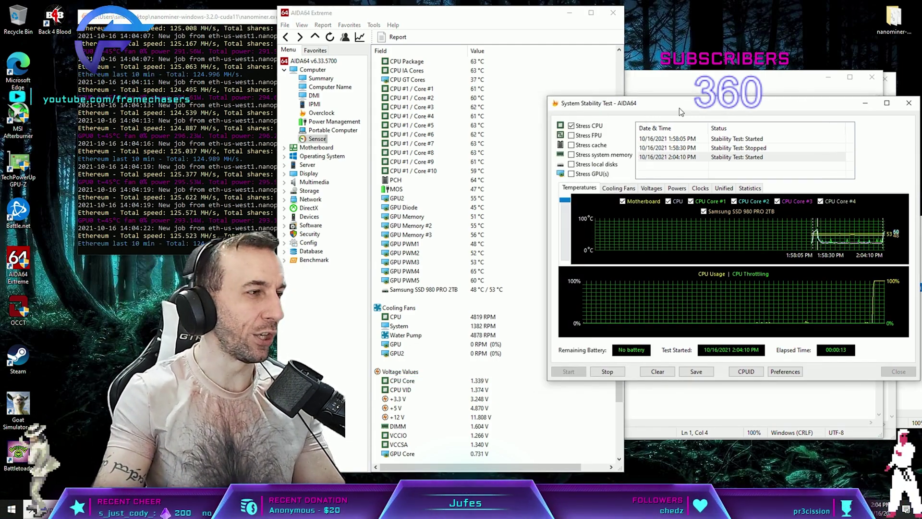
pyautogui.click(484, 382)
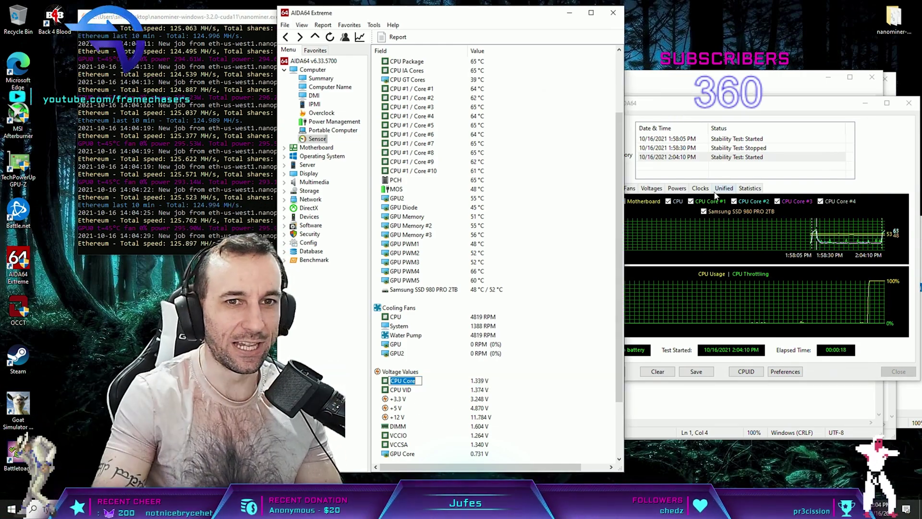
pyautogui.click(684, 400)
pyautogui.click(458, 37)
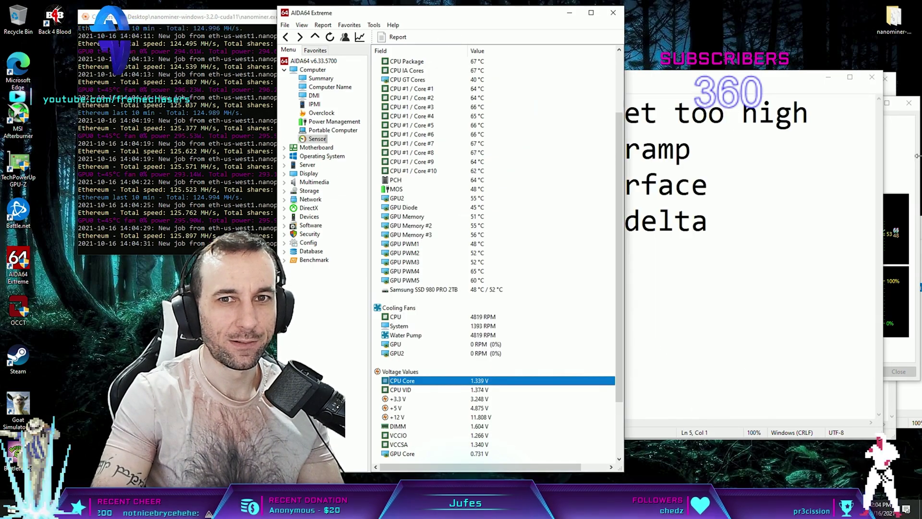
pyautogui.click(896, 221)
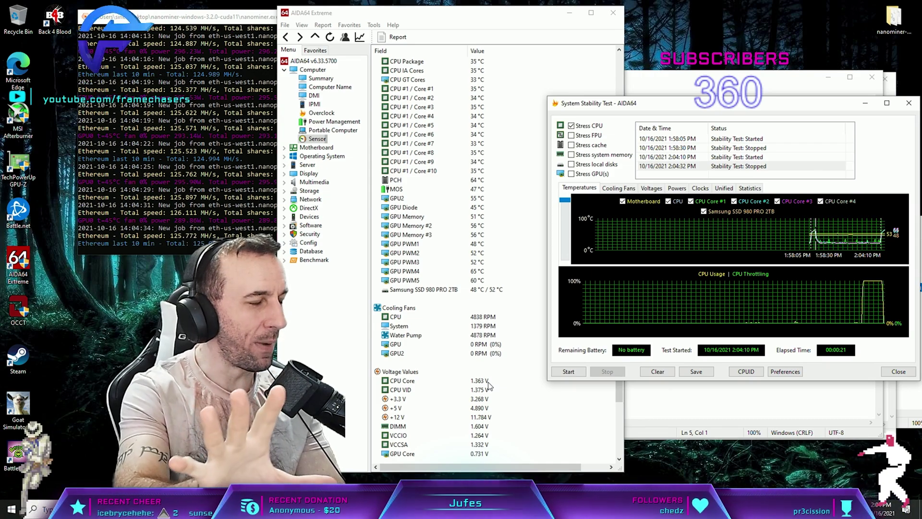
pyautogui.click(491, 381)
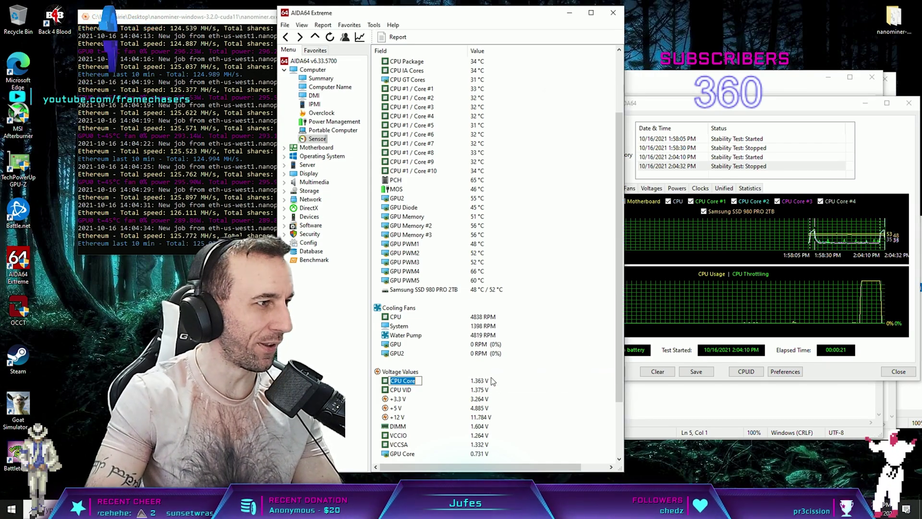
pyautogui.moveTo(769, 110); pyautogui.dragTo(737, 107)
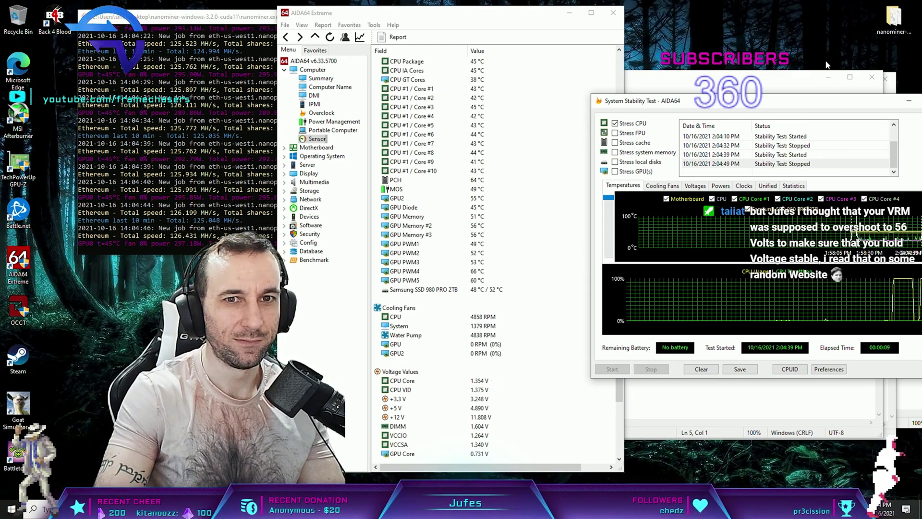
# Bring the Notepad list in front of AIDA64 and select text in '1) loadline set too high'
pyautogui.moveTo(672, 100); pyautogui.dragTo(451, 175)
pyautogui.click(768, 116)
pyautogui.moveTo(810, 115); pyautogui.dragTo(406, 107)
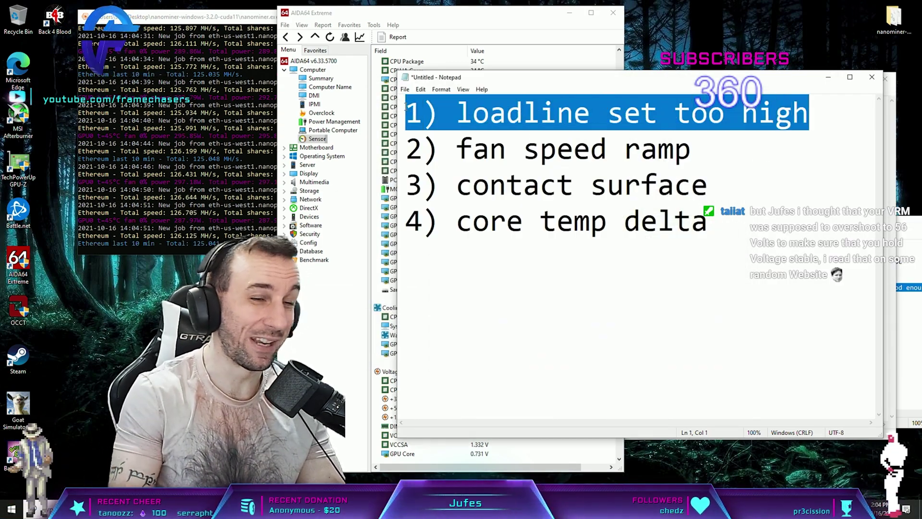
pyautogui.moveTo(843, 118); pyautogui.dragTo(798, 114)
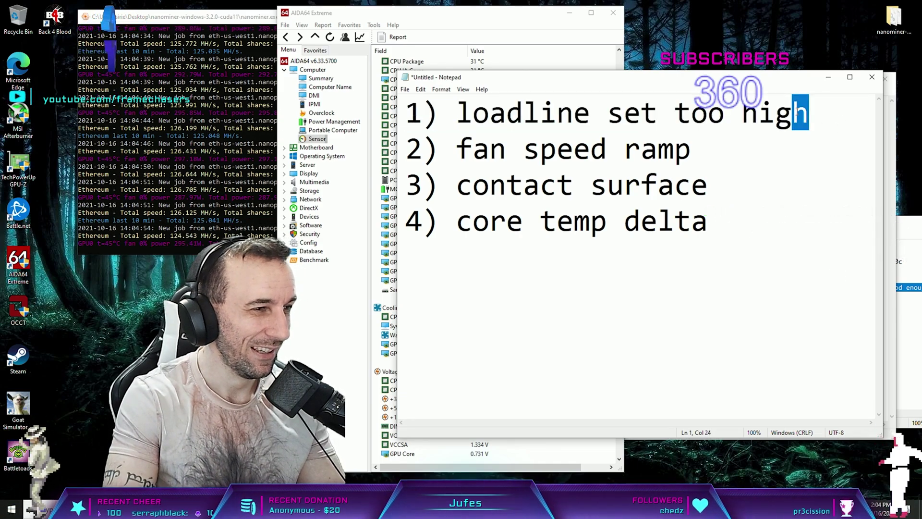